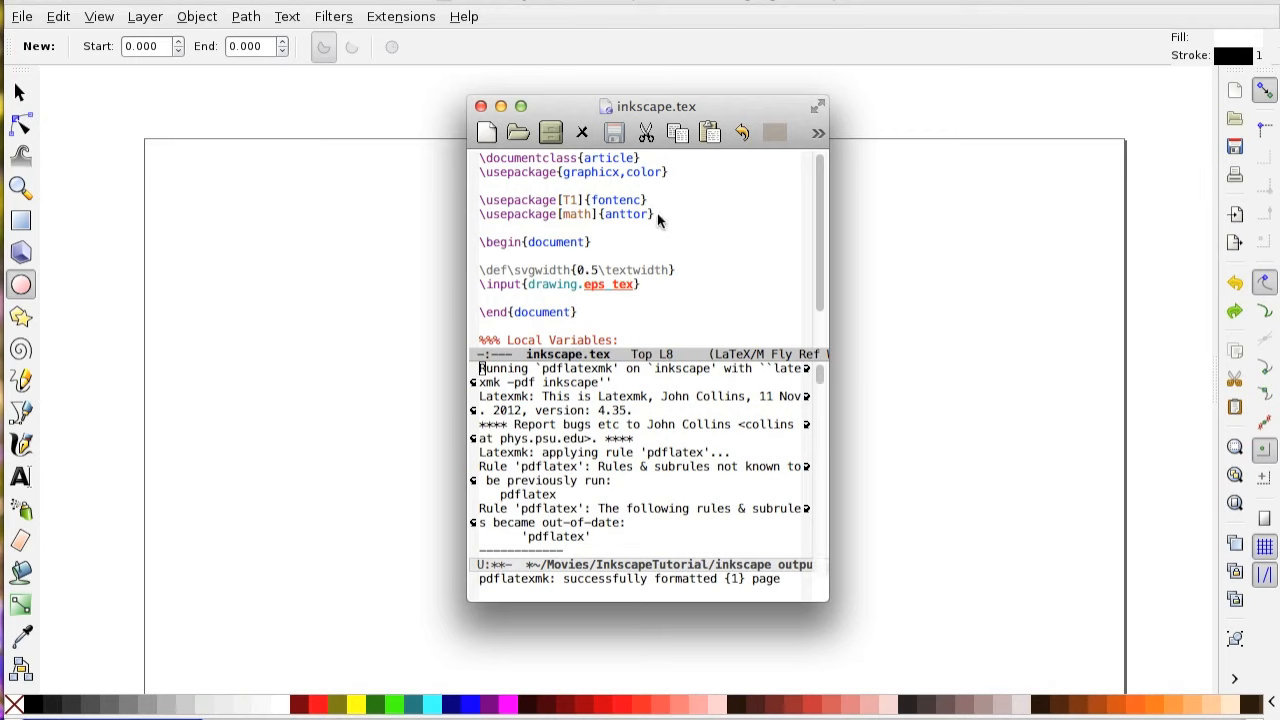
Review the package lines, the svgwidth definition and the drawing.eps_tex input line in inkscape.tex, and put the editor window away.
click(537, 214)
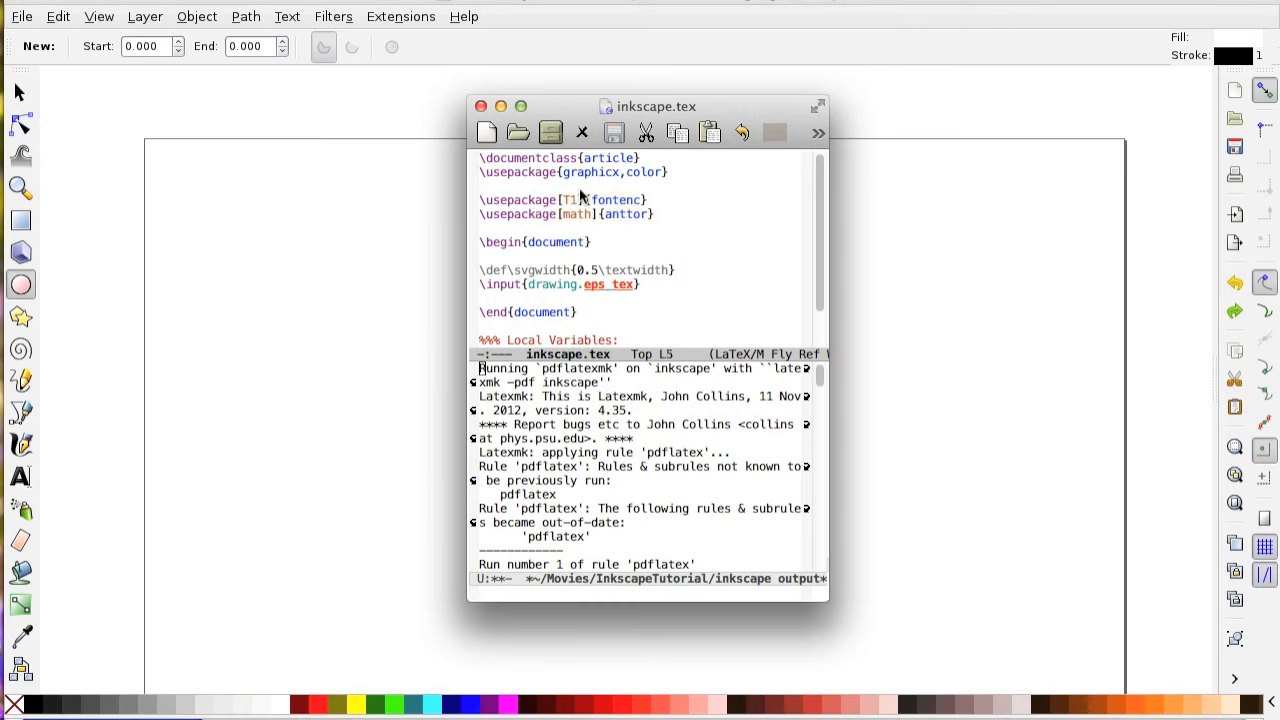
click(609, 200)
click(643, 284)
mouse_move(644, 287)
mouse_down()
mouse_move(450, 264)
mouse_move(487, 270)
mouse_up()
click(578, 307)
drag(771, 107, 764, 0)
Check the drawing.svg and inkscape.tex files in the InkscapeTutorial folder, and move the folder window off the canvas.
drag(0, 240, 740, 210)
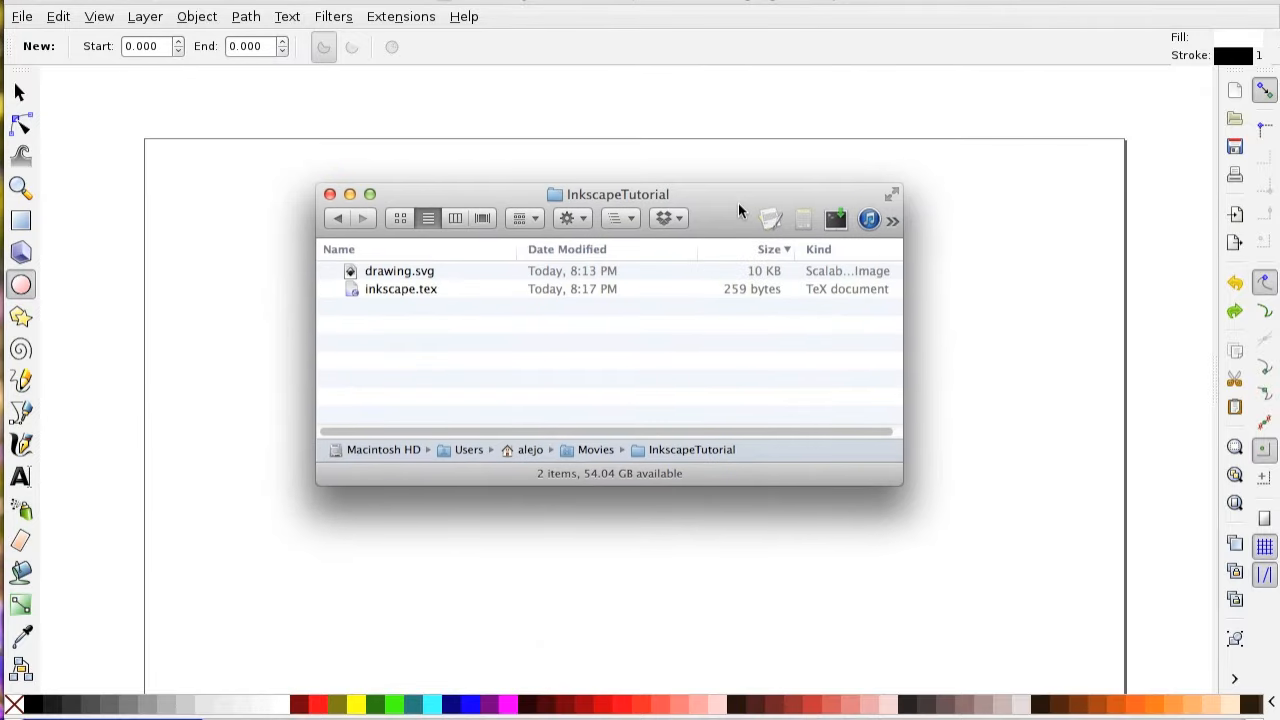
click(409, 276)
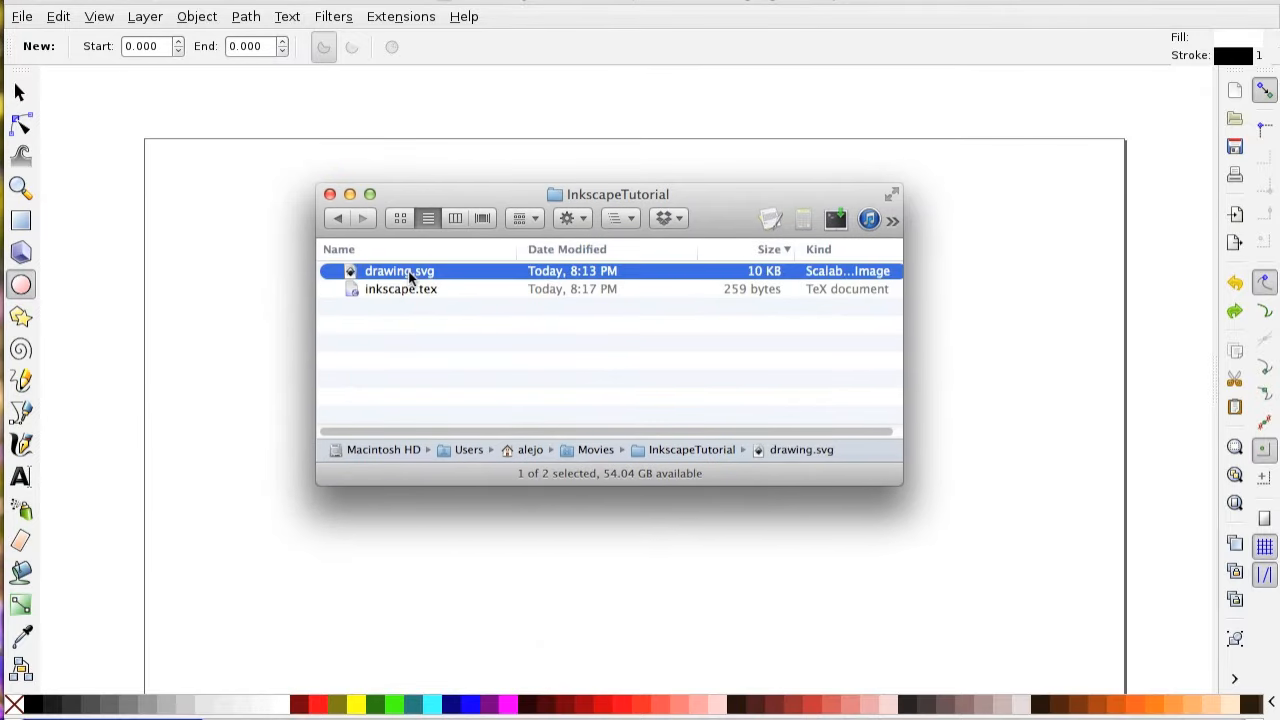
click(395, 291)
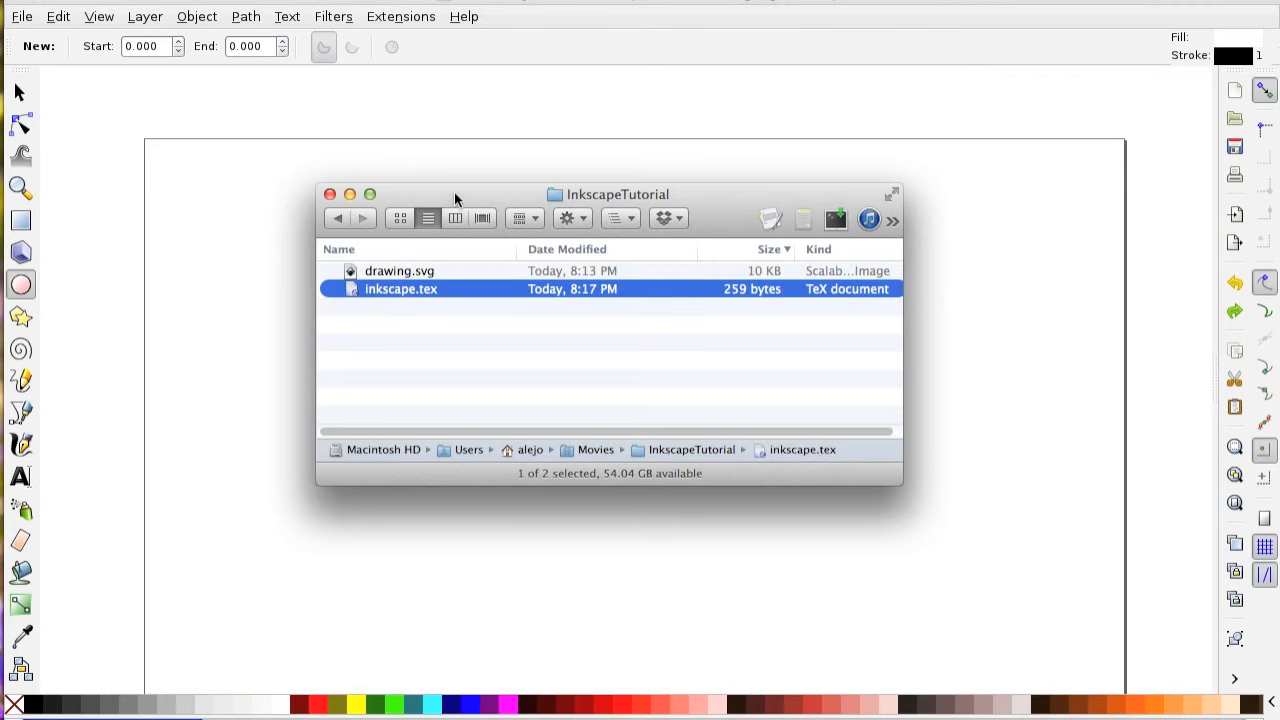
drag(447, 195, 700, 2)
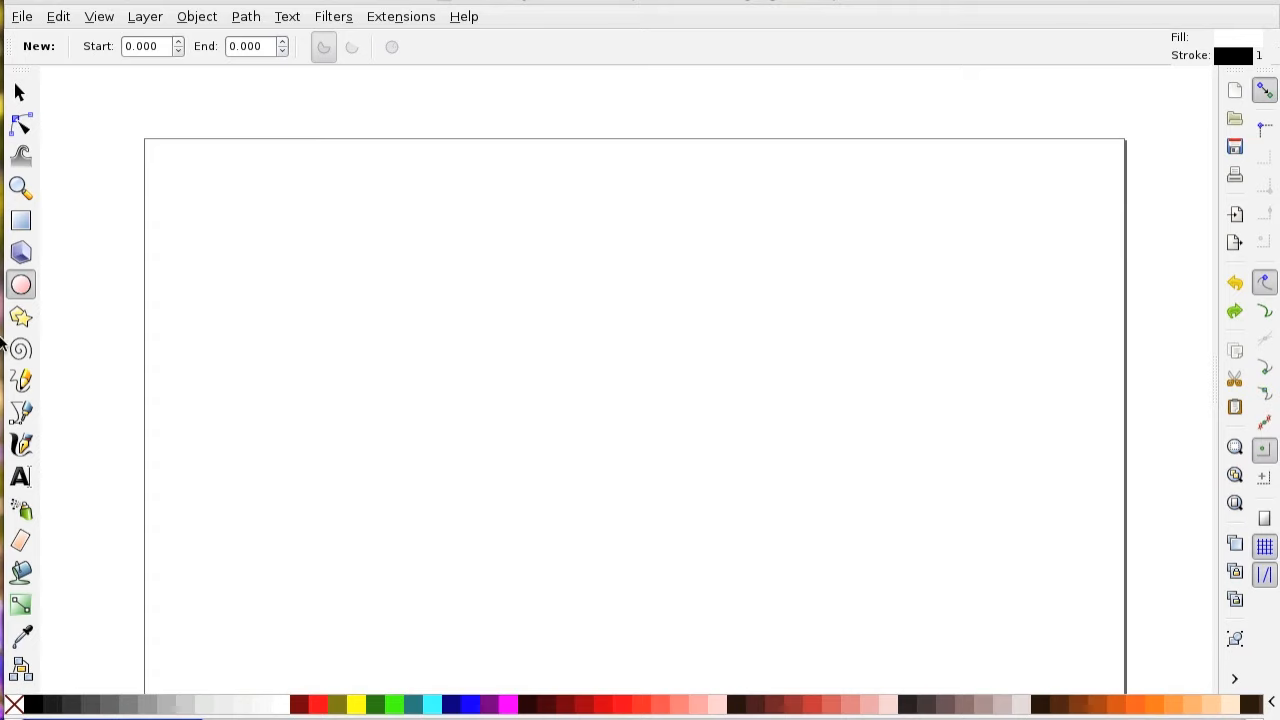
Draw a small circle in the upper part of the page and fill it with red.
click(172, 358)
drag(428, 331, 472, 368)
click(307, 706)
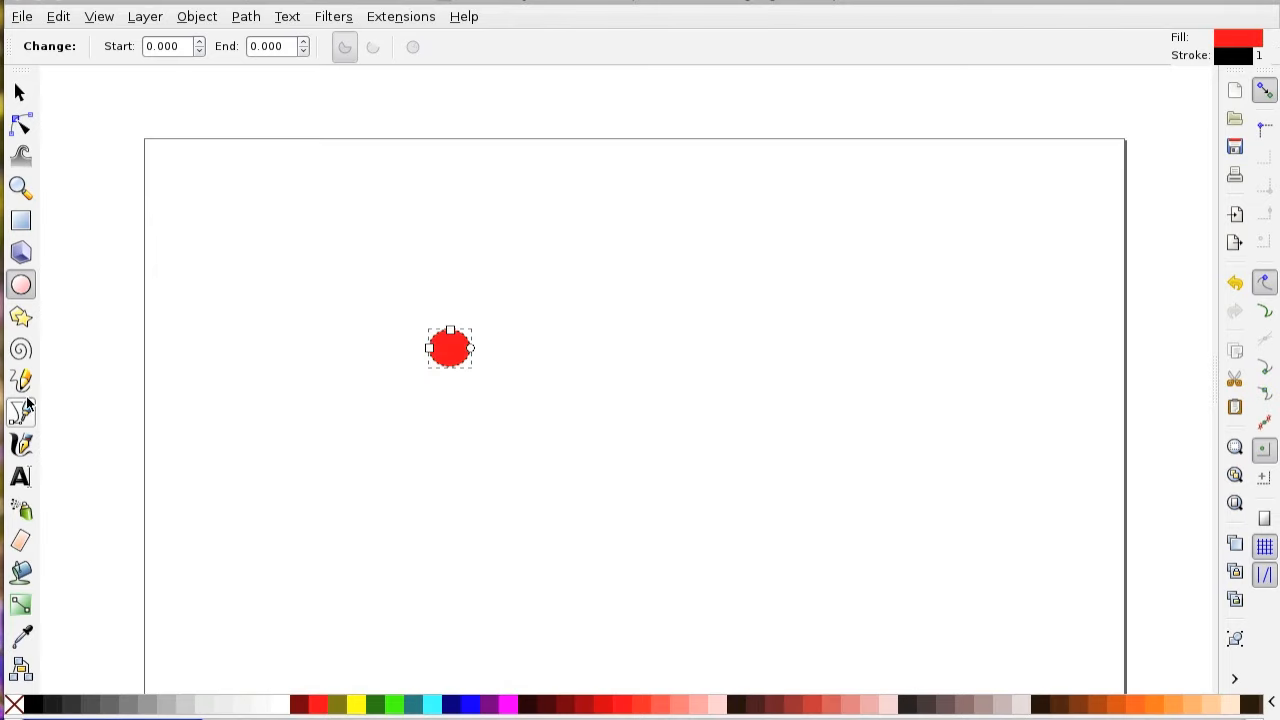
Add the text label "hello" directly beside the red circle and deselect it.
click(20, 477)
click(486, 352)
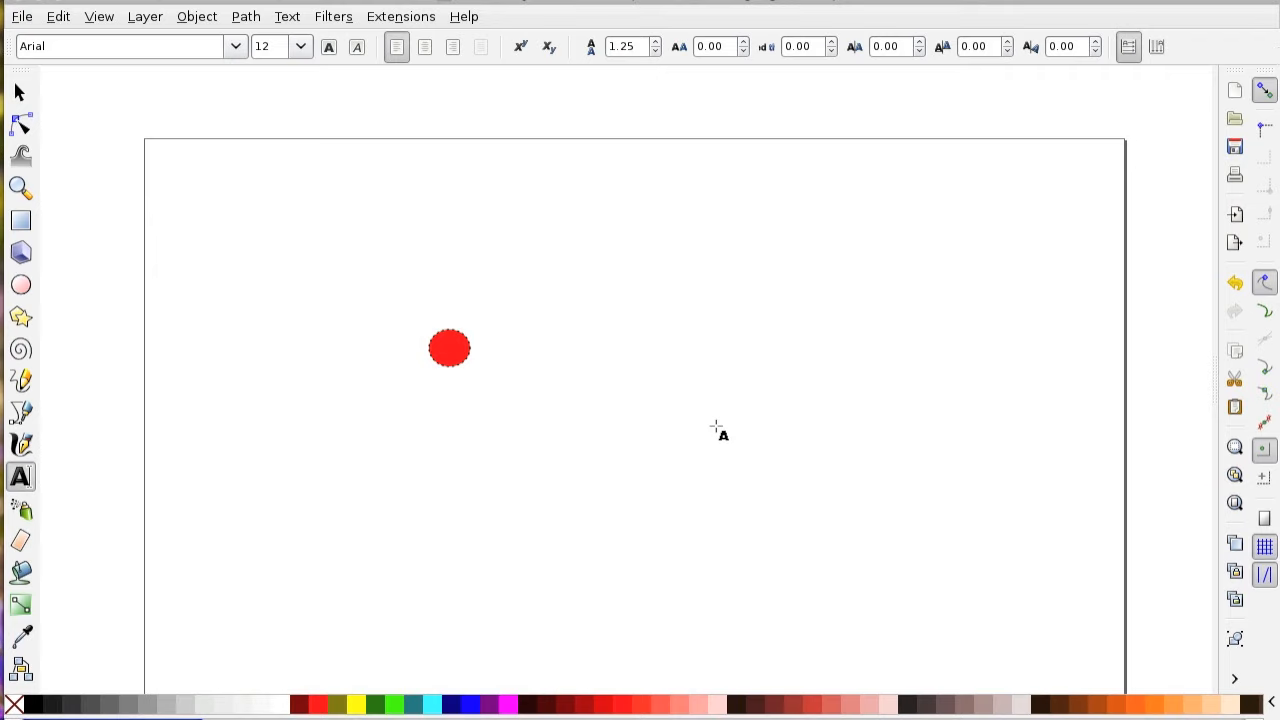
text(hello)
key(F1)
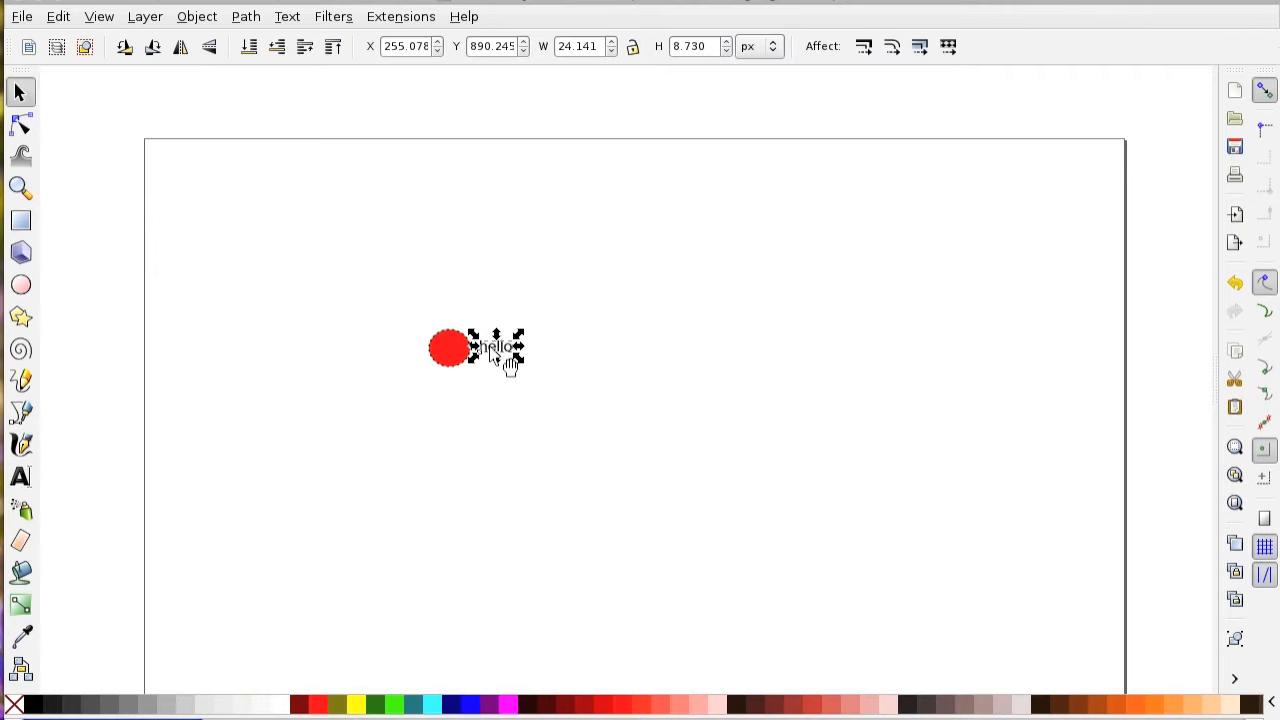
click(342, 365)
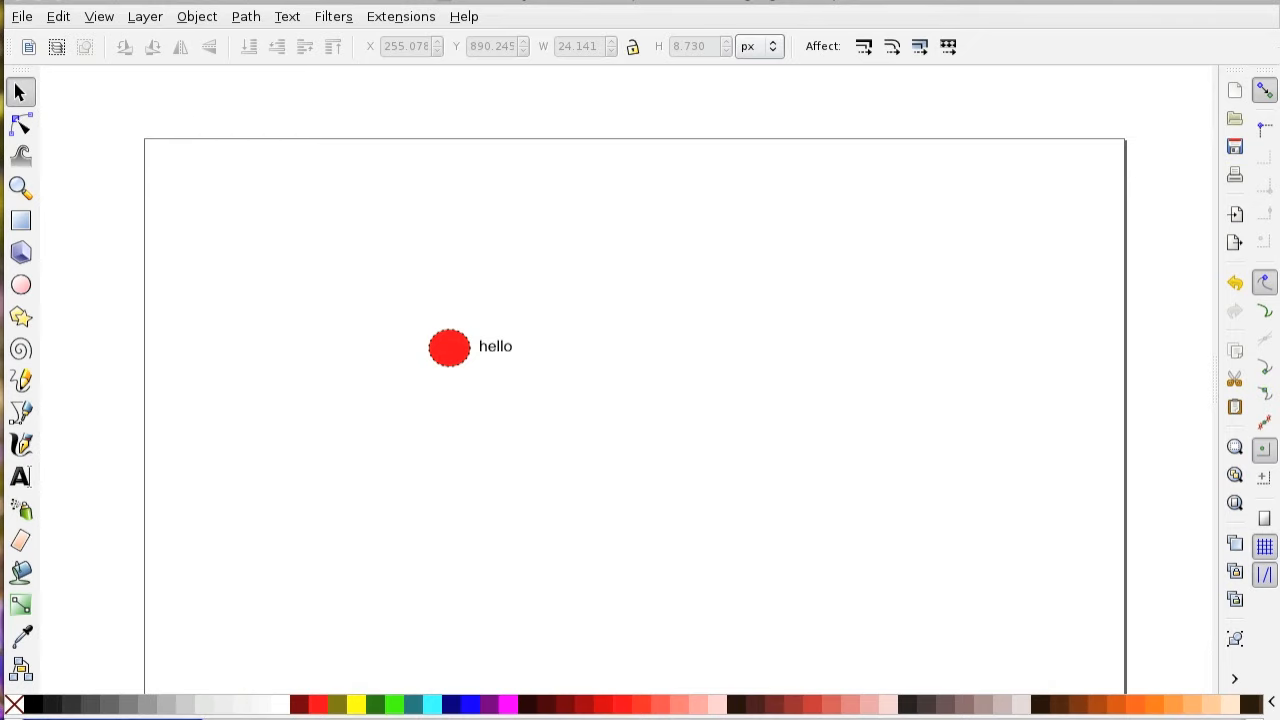
Save a copy of the drawing as Encapsulated PostScript in the InkscapeTutorial folder, using the EPS+LaTeX option and the drawing as export area.
click(21, 18)
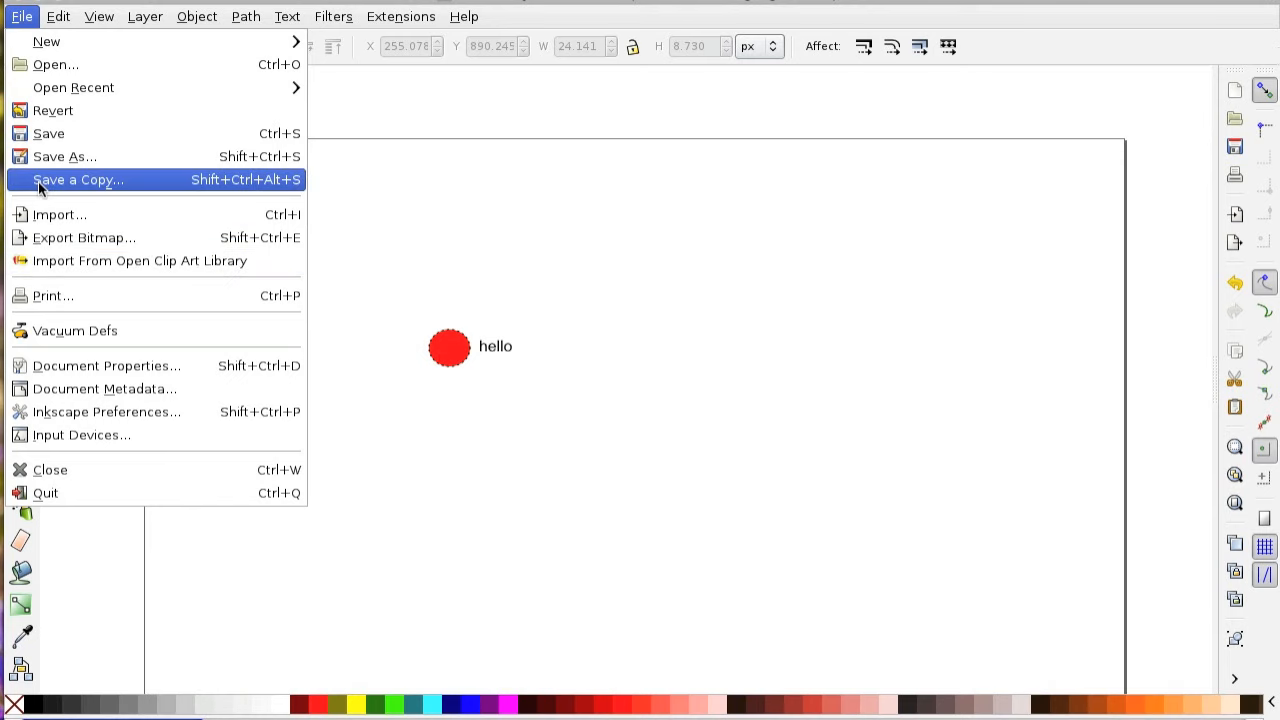
click(94, 182)
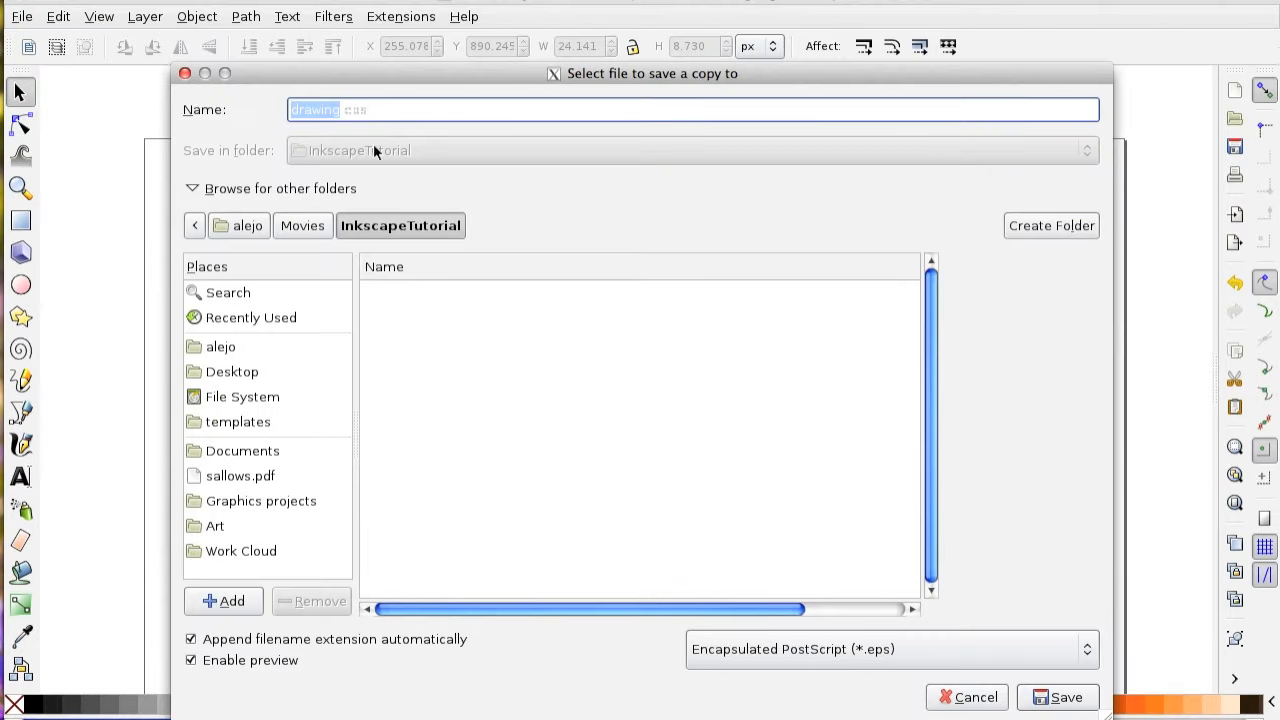
click(1070, 655)
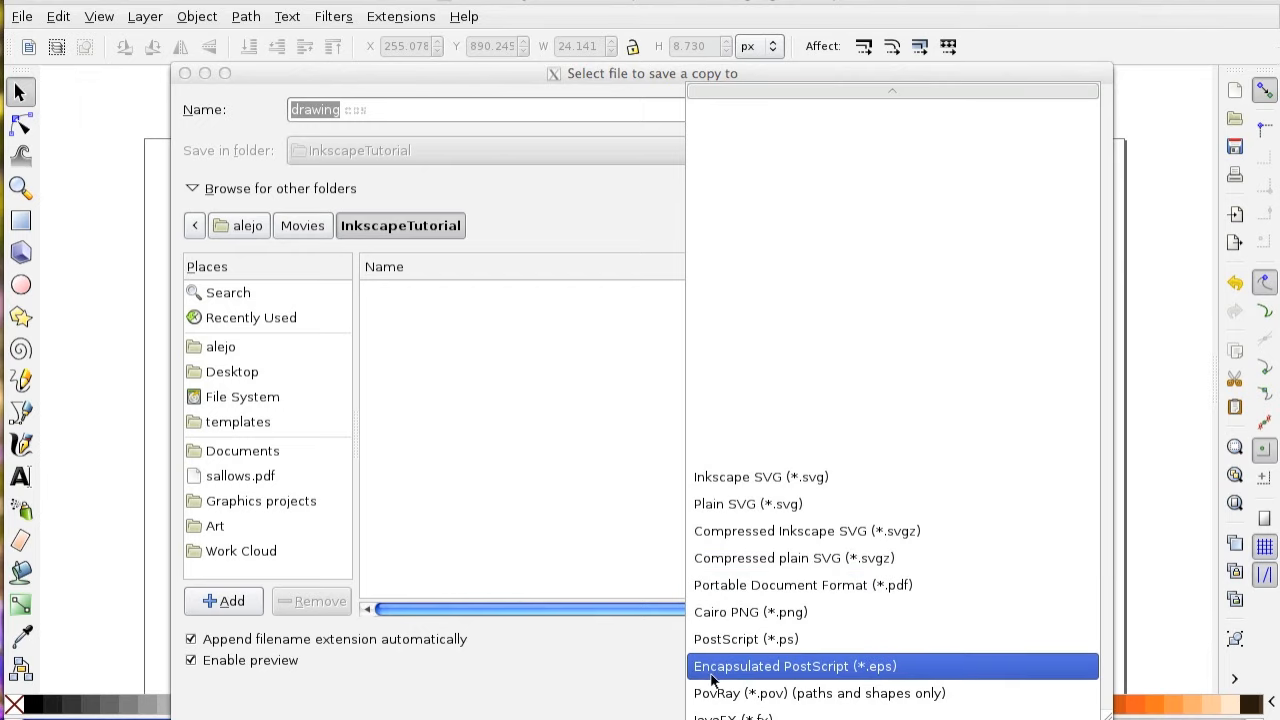
click(762, 670)
click(1062, 696)
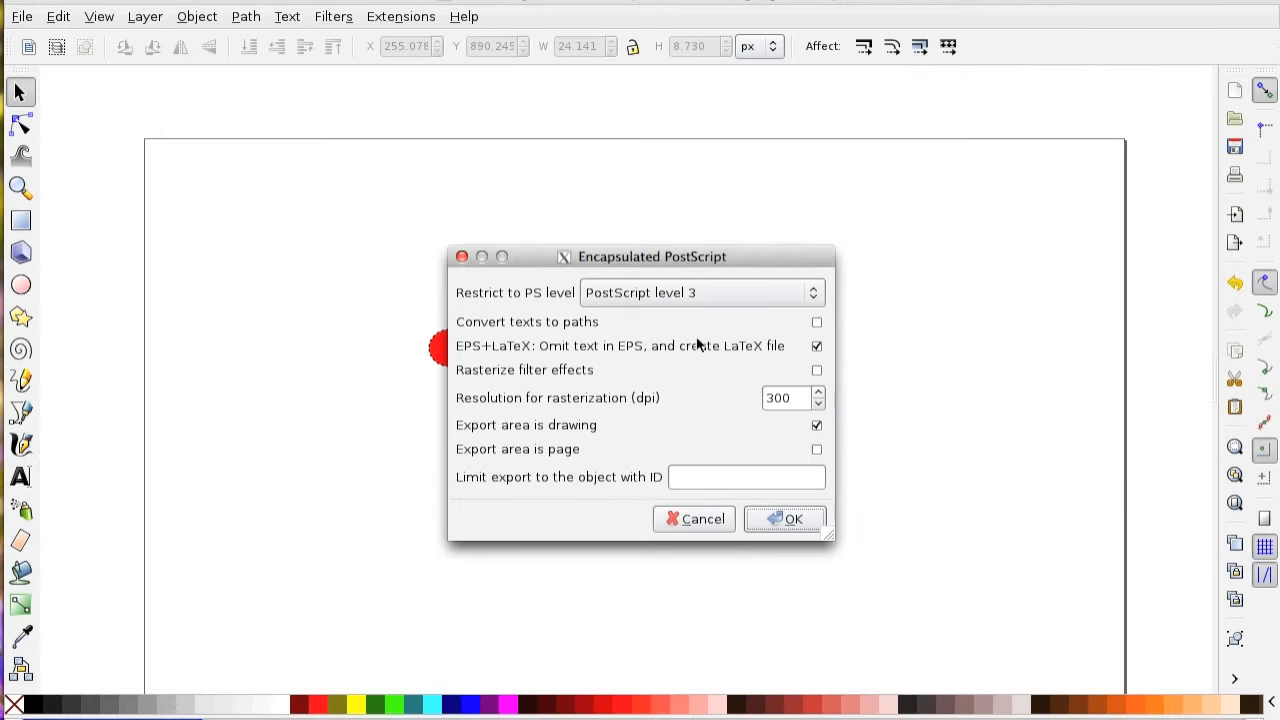
drag(721, 253, 983, 84)
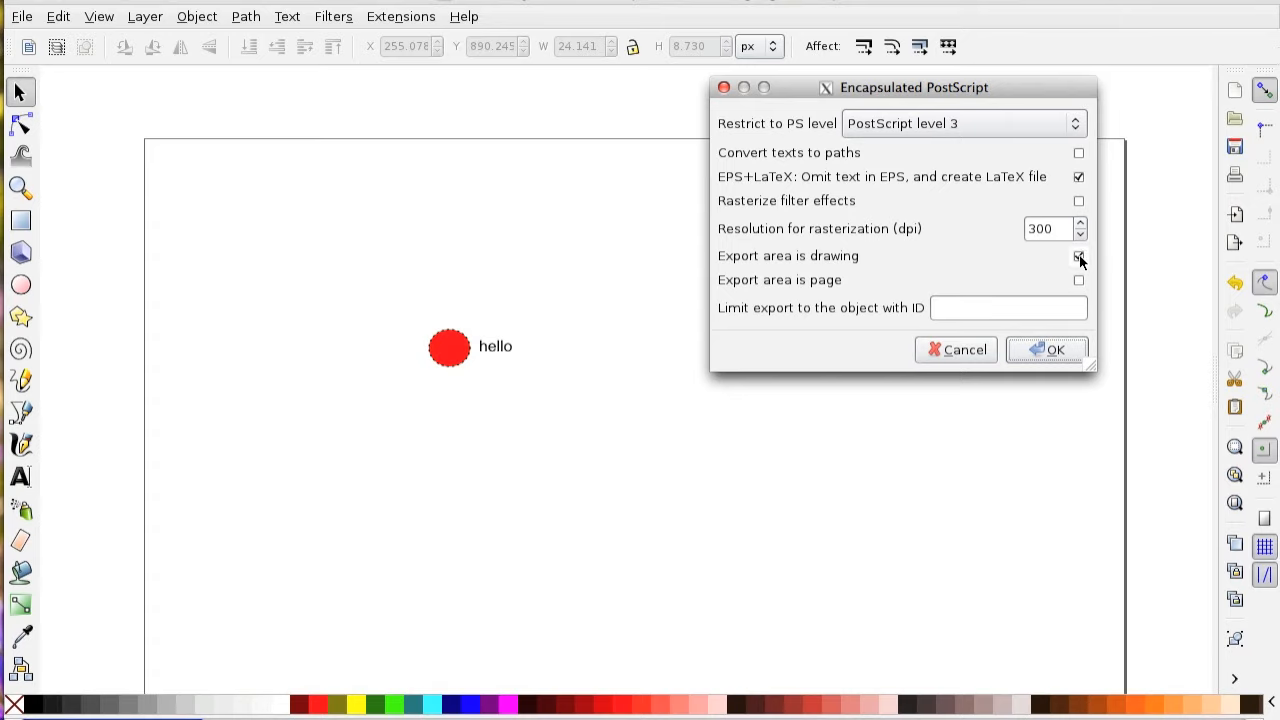
click(1063, 350)
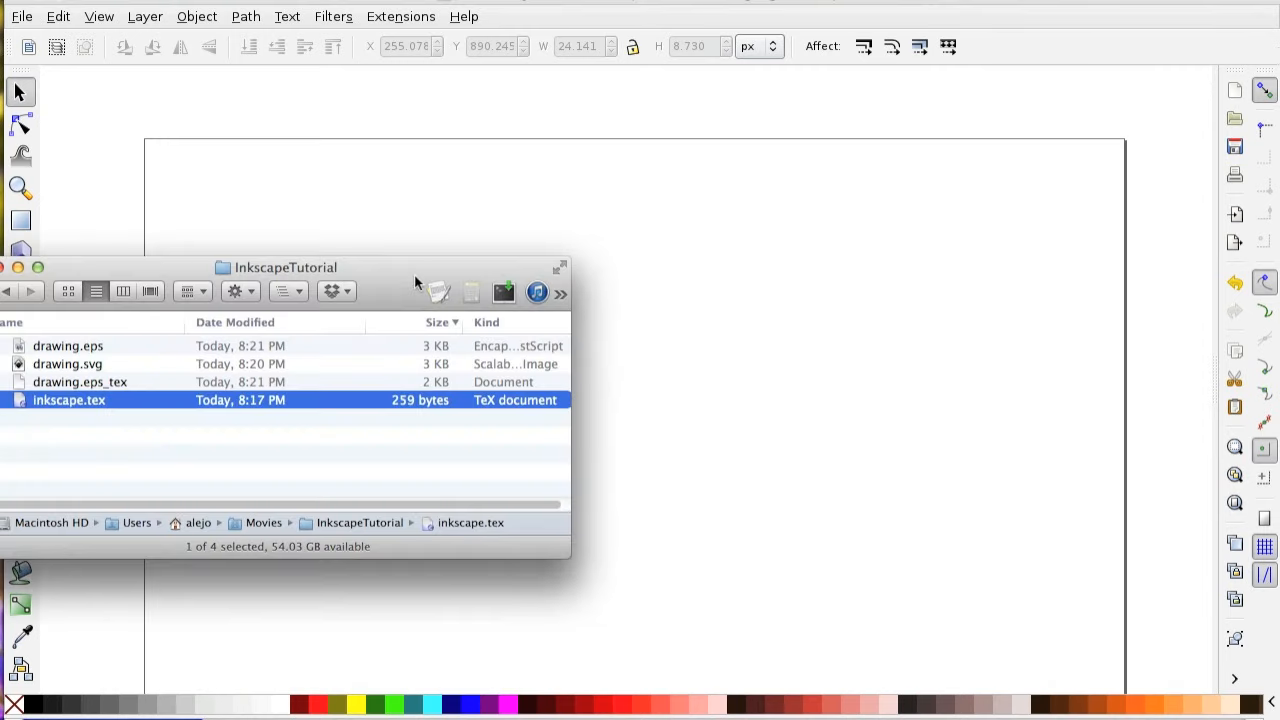
Check the InkscapeTutorial folder for the exported drawing.eps and drawing.eps_tex files.
mouse_move(414, 274)
mouse_down()
mouse_move(826, 316)
mouse_move(988, 283)
mouse_up()
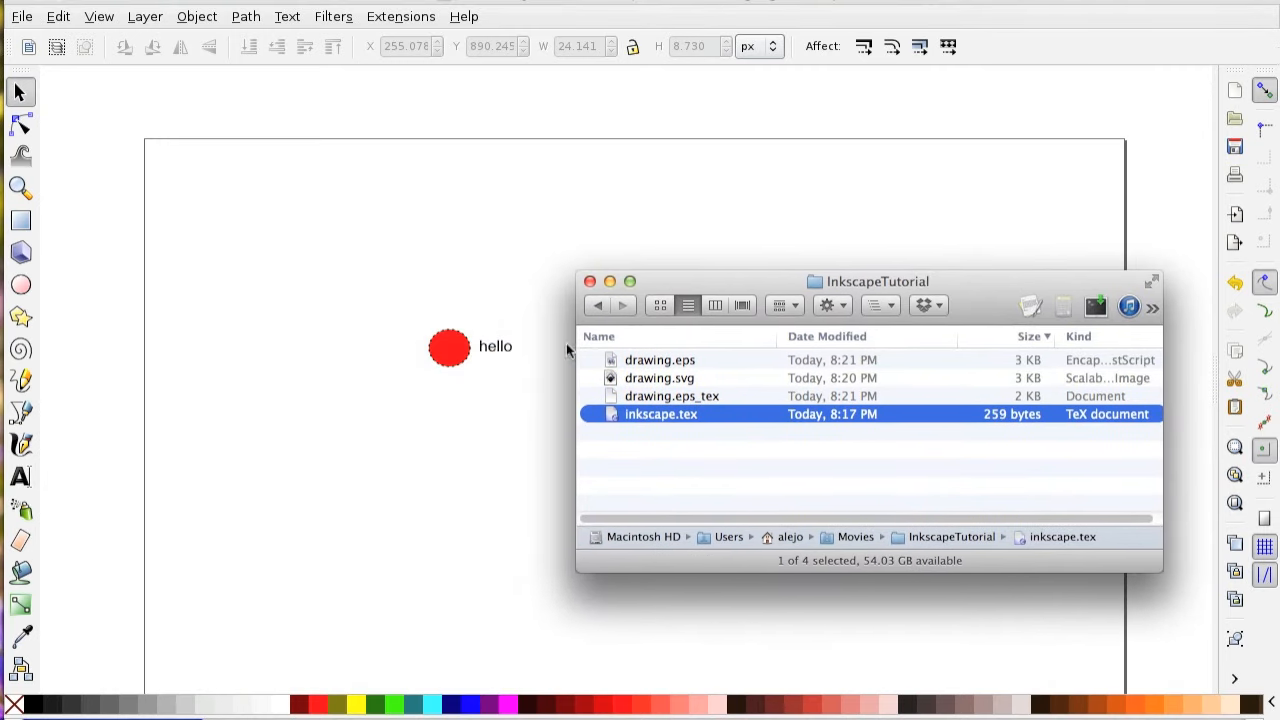
click(681, 359)
super+click(691, 398)
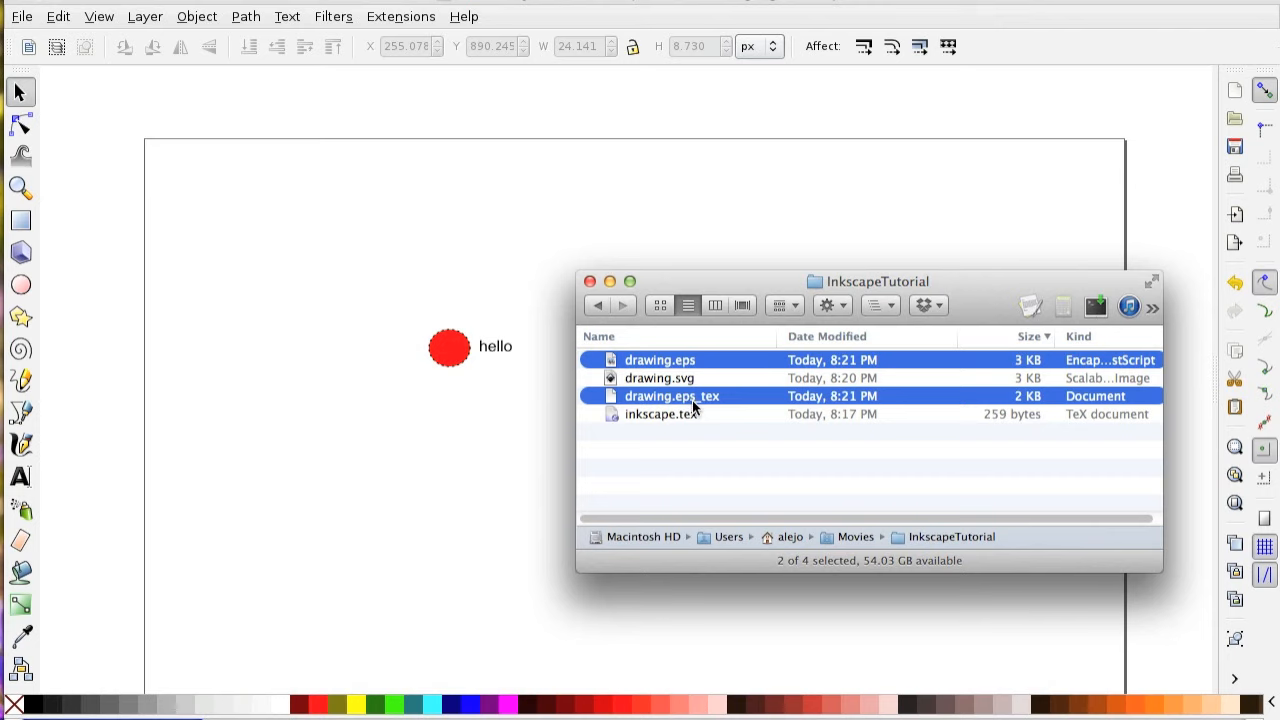
click(758, 442)
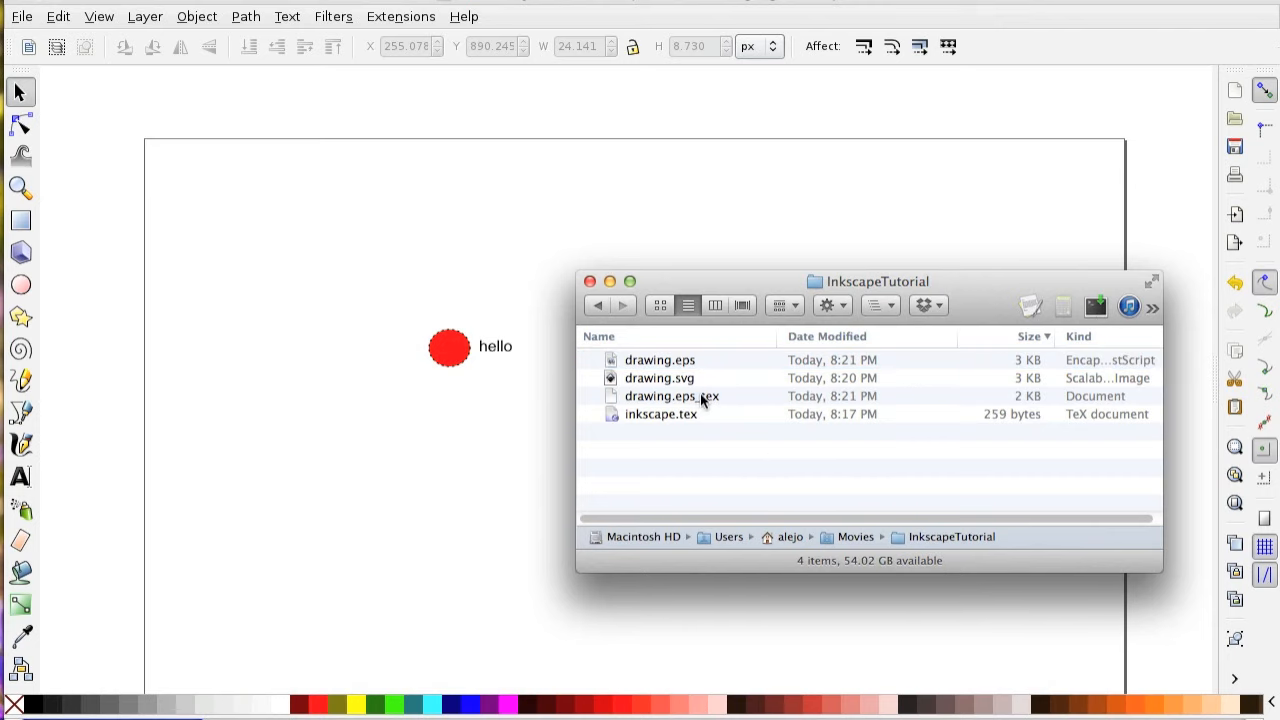
Open drawing.eps_tex in the text editor and examine its usage comments and the color.sty package requirement.
mouse_move(700, 396)
mouse_down()
mouse_move(1074, 300)
mouse_move(1030, 308)
mouse_up()
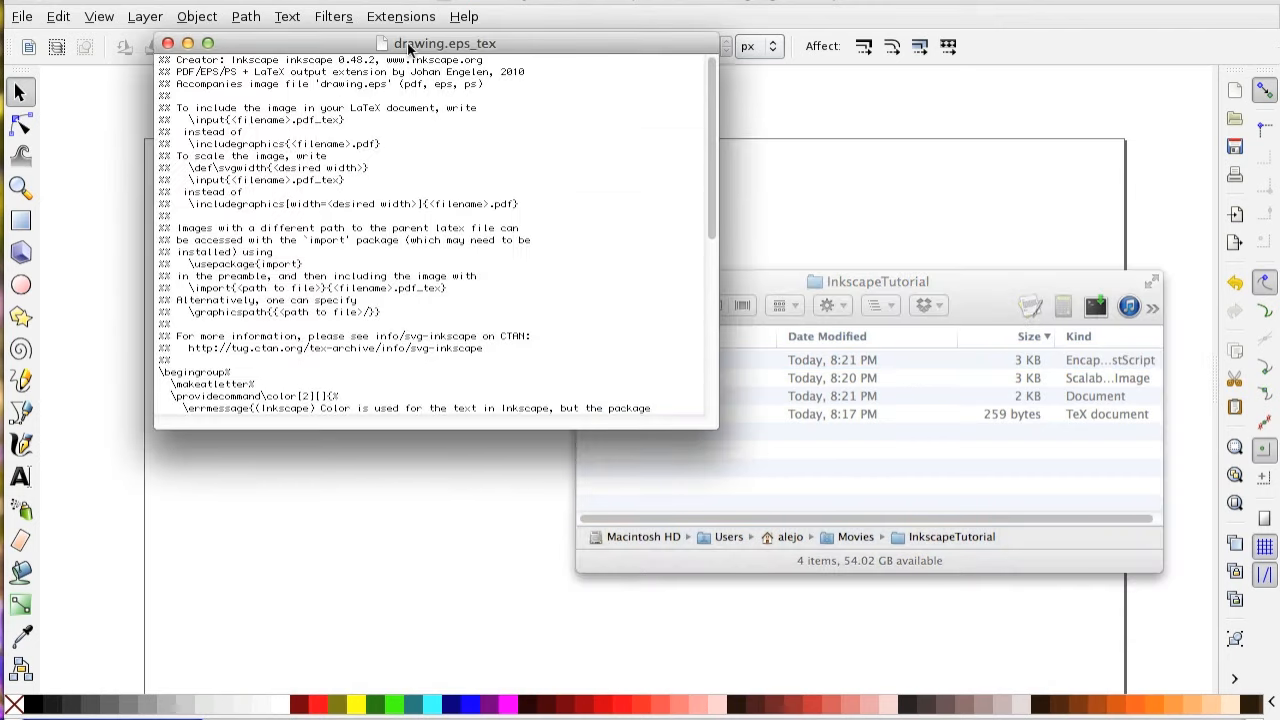
mouse_move(408, 48)
mouse_down()
mouse_move(605, 225)
mouse_move(608, 303)
mouse_up()
scroll(780, 491, down, 10)
scroll(510, 664, up, 10)
scroll(435, 570, down, 5)
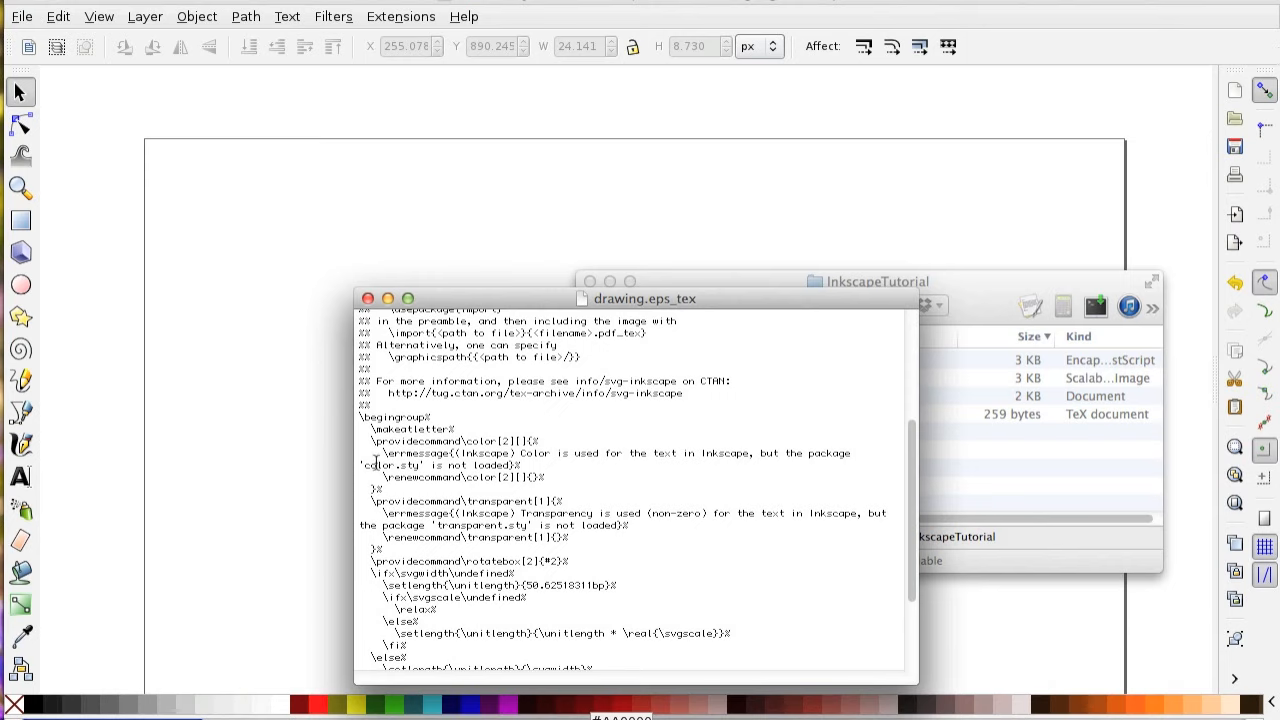
mouse_move(422, 465)
mouse_down()
mouse_move(415, 476)
mouse_move(368, 461)
mouse_up()
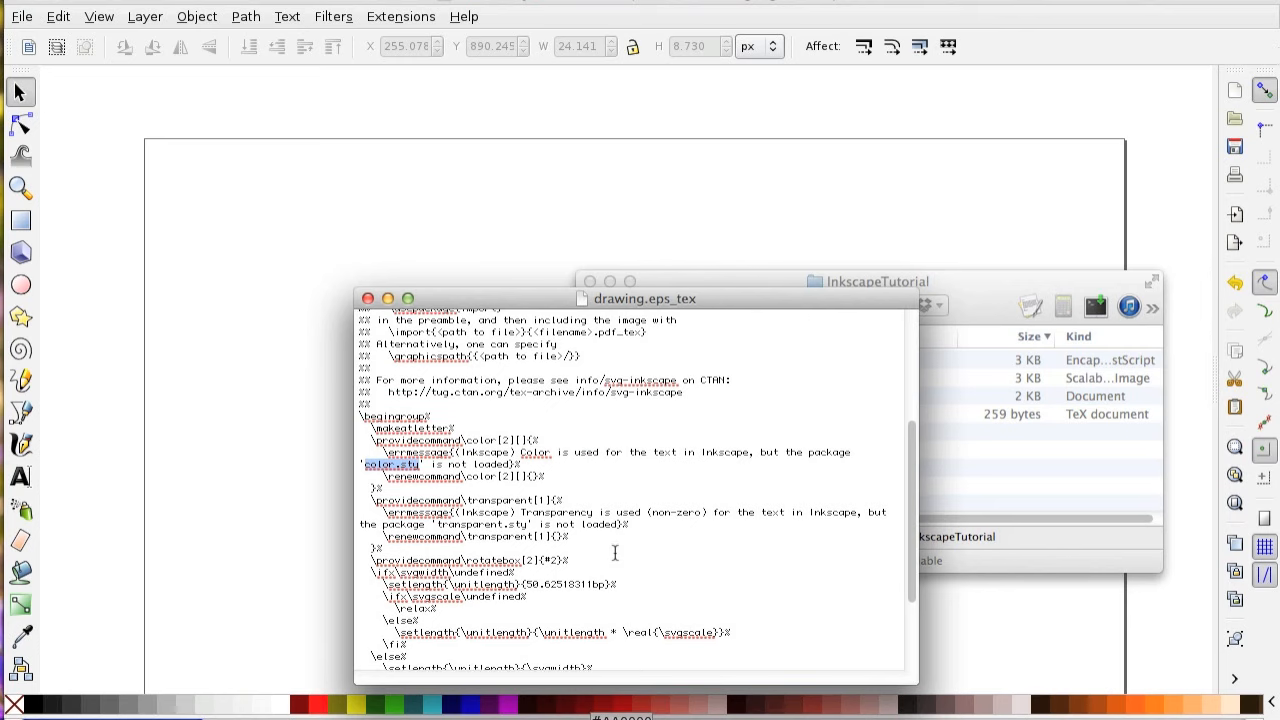
scroll(615, 553, down, 3)
scroll(615, 553, down, 2)
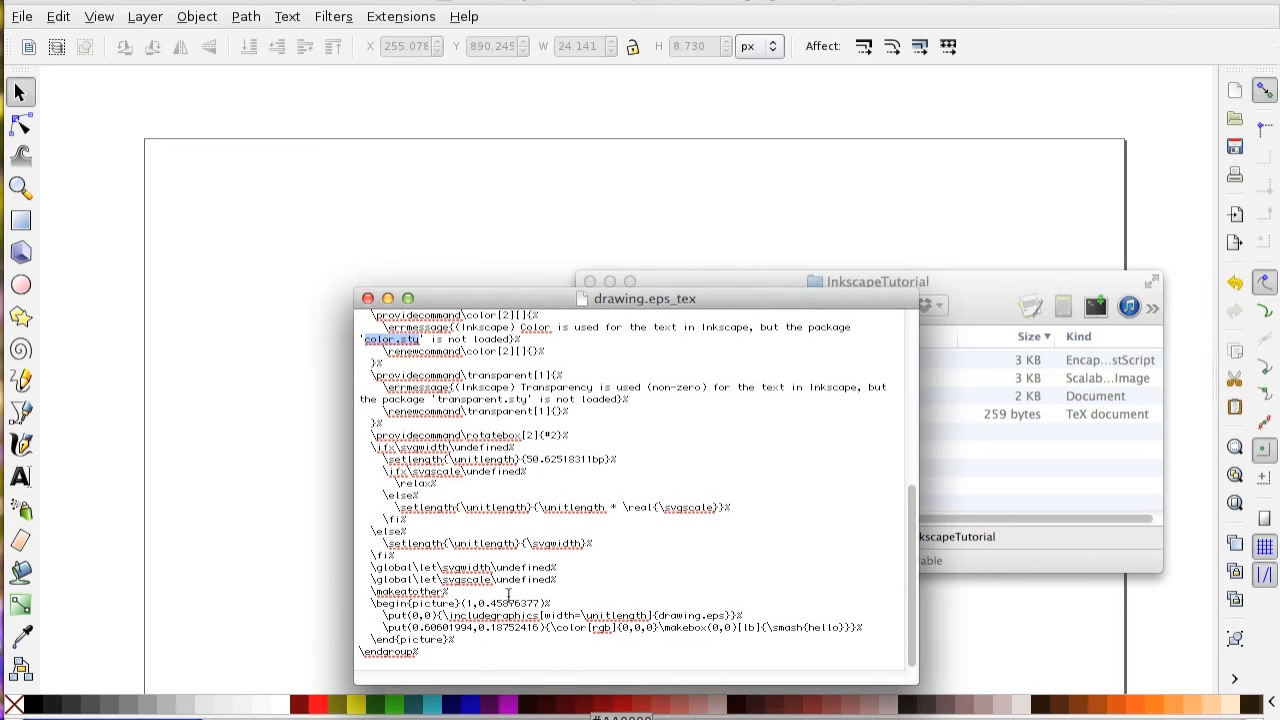
Examine the put line that places the "hello" label in the picture environment of drawing.eps_tex.
click(420, 628)
drag(386, 628, 922, 633)
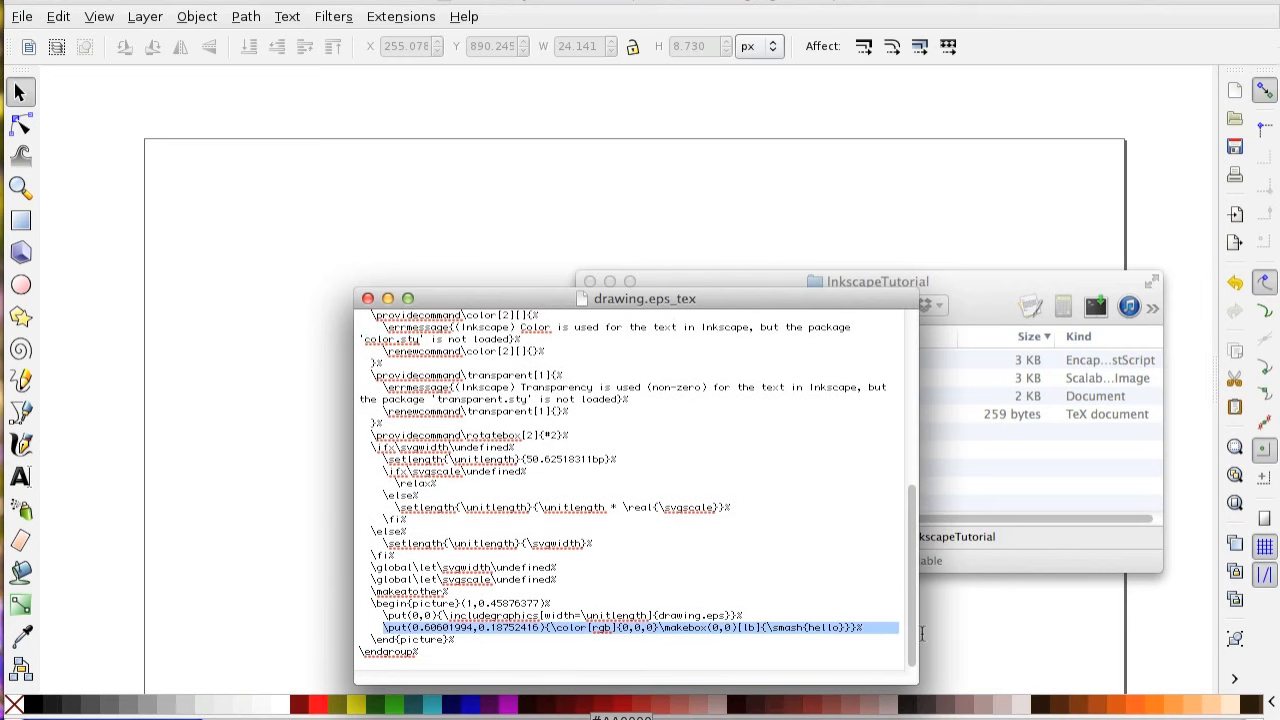
click(875, 626)
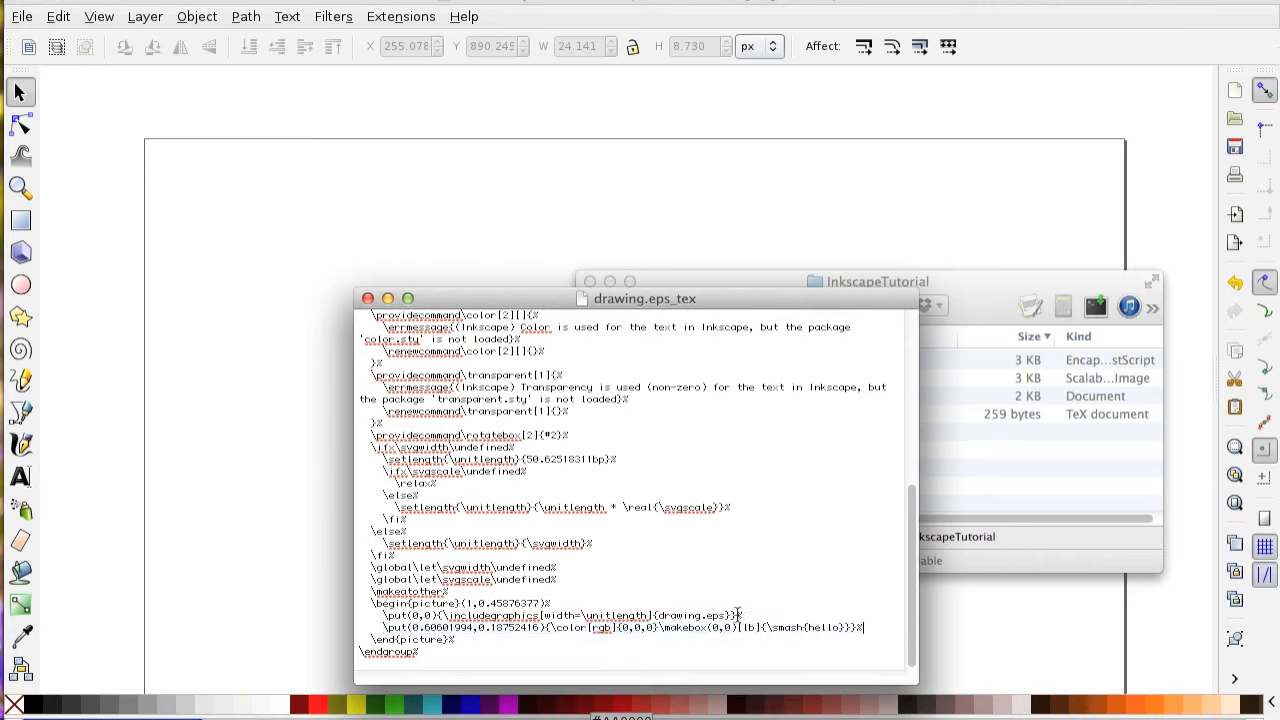
triple_click(829, 628)
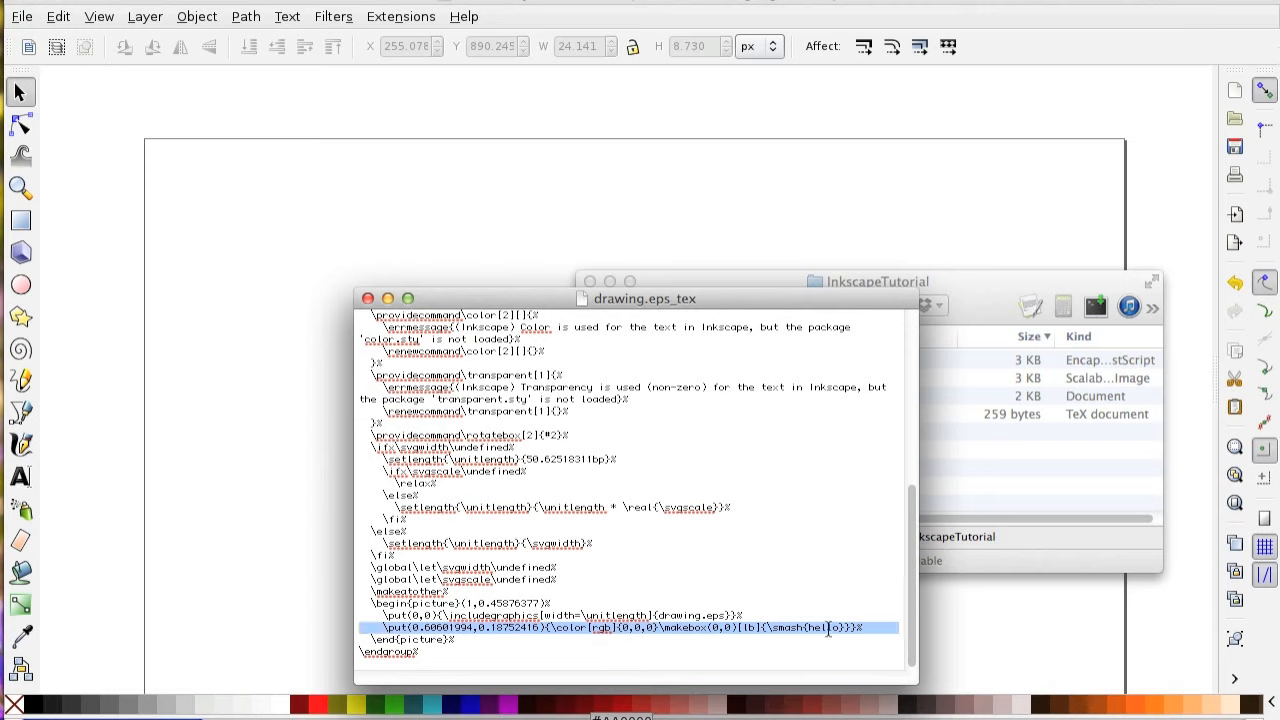
click(828, 628)
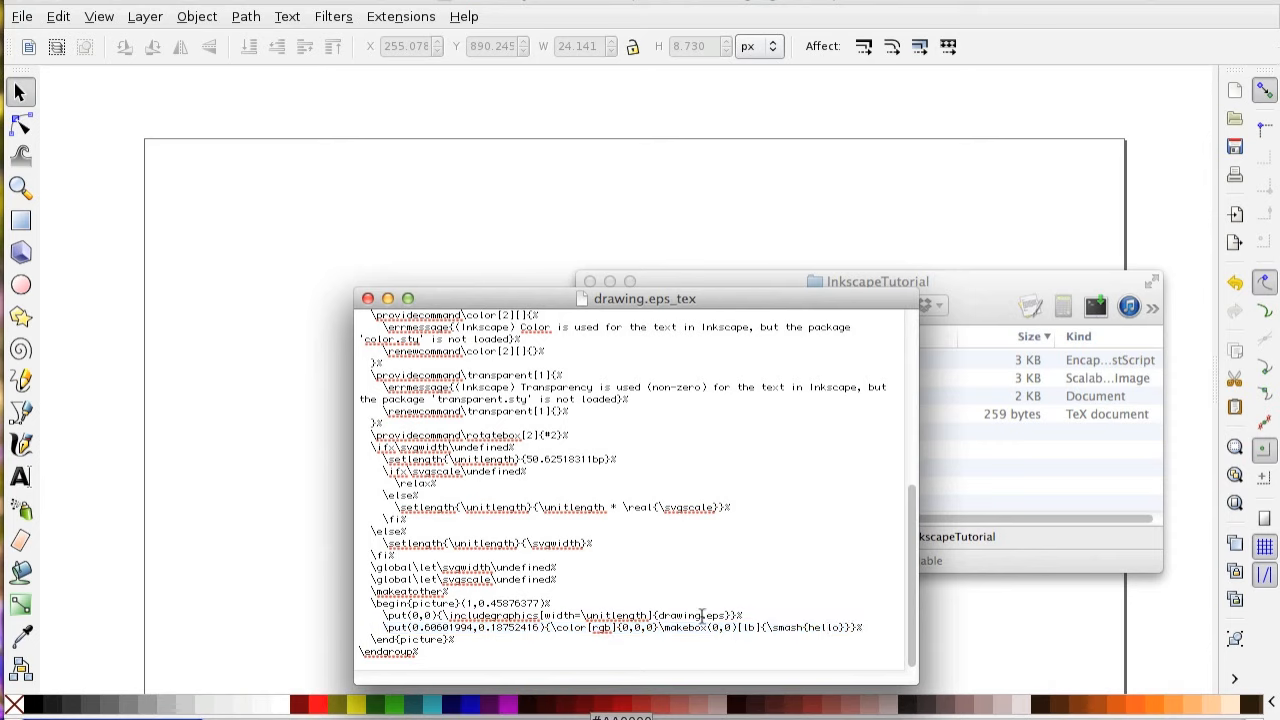
Remove the .eps extension from the drawing file name in the includegraphics line of drawing.eps_tex.
drag(703, 615, 727, 615)
key(BackSpace)
key(BackSpace)
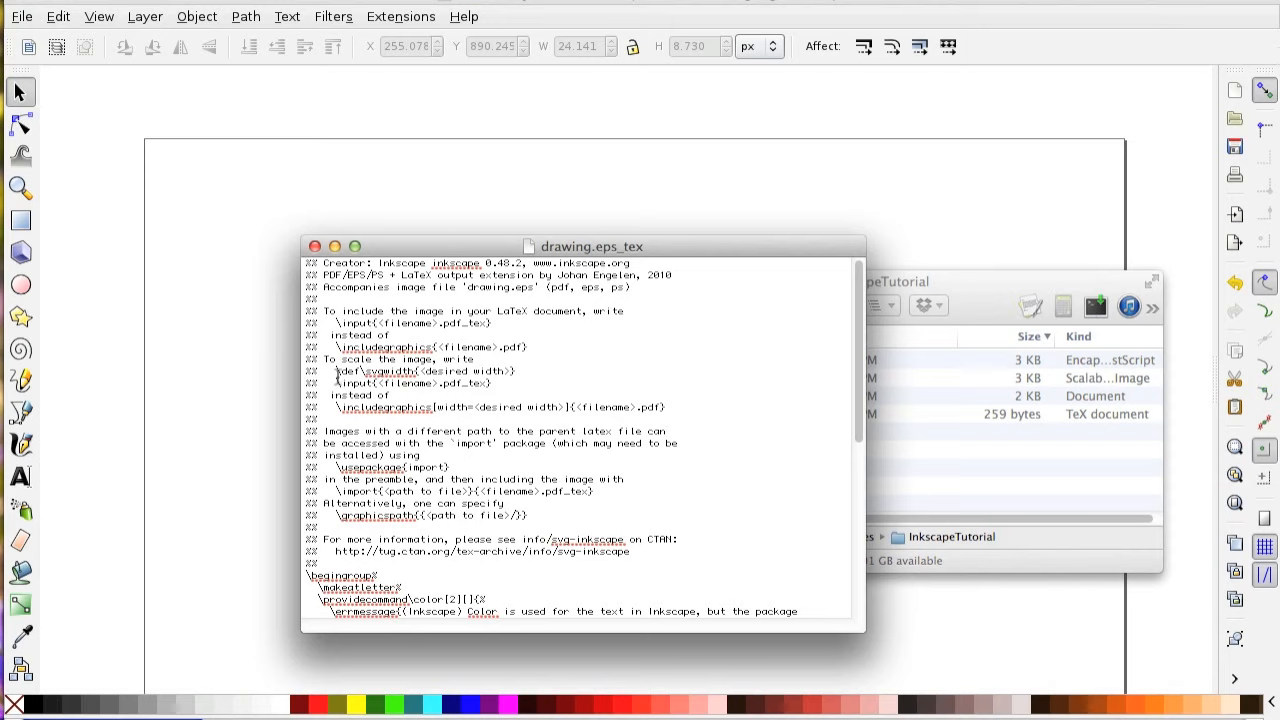
Compare the svgwidth scaling instruction in drawing.eps_tex with the svgwidth and input lines of inkscape.tex.
drag(335, 371, 523, 372)
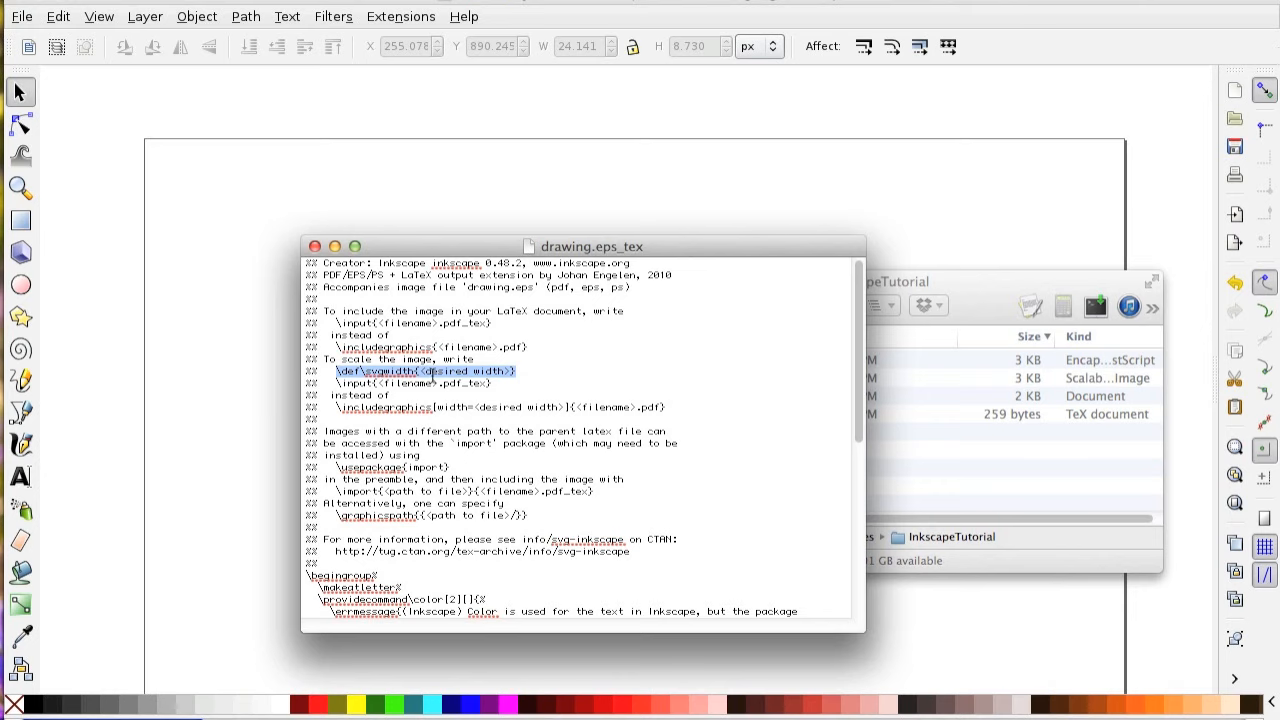
mouse_move(478, 250)
mouse_down()
mouse_move(799, 196)
mouse_move(806, 152)
mouse_up()
mouse_move(2, 82)
mouse_down()
mouse_move(470, 89)
mouse_move(488, 136)
mouse_up()
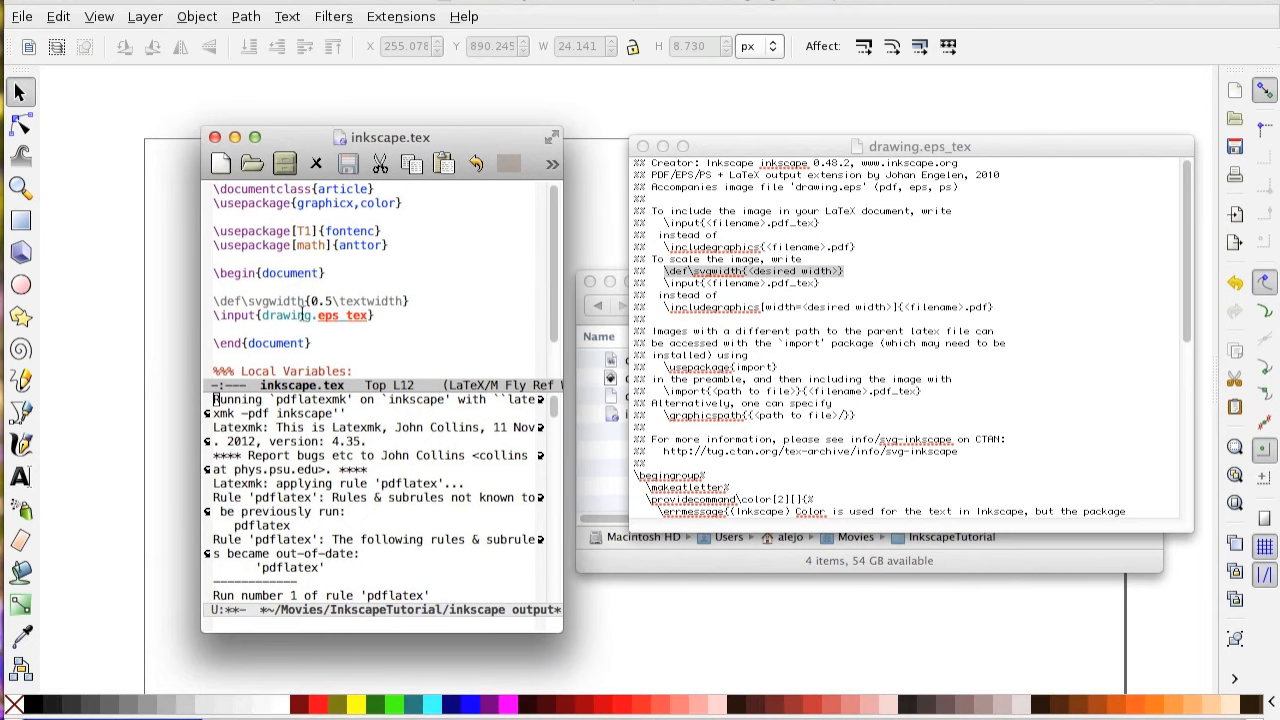
drag(213, 300, 448, 302)
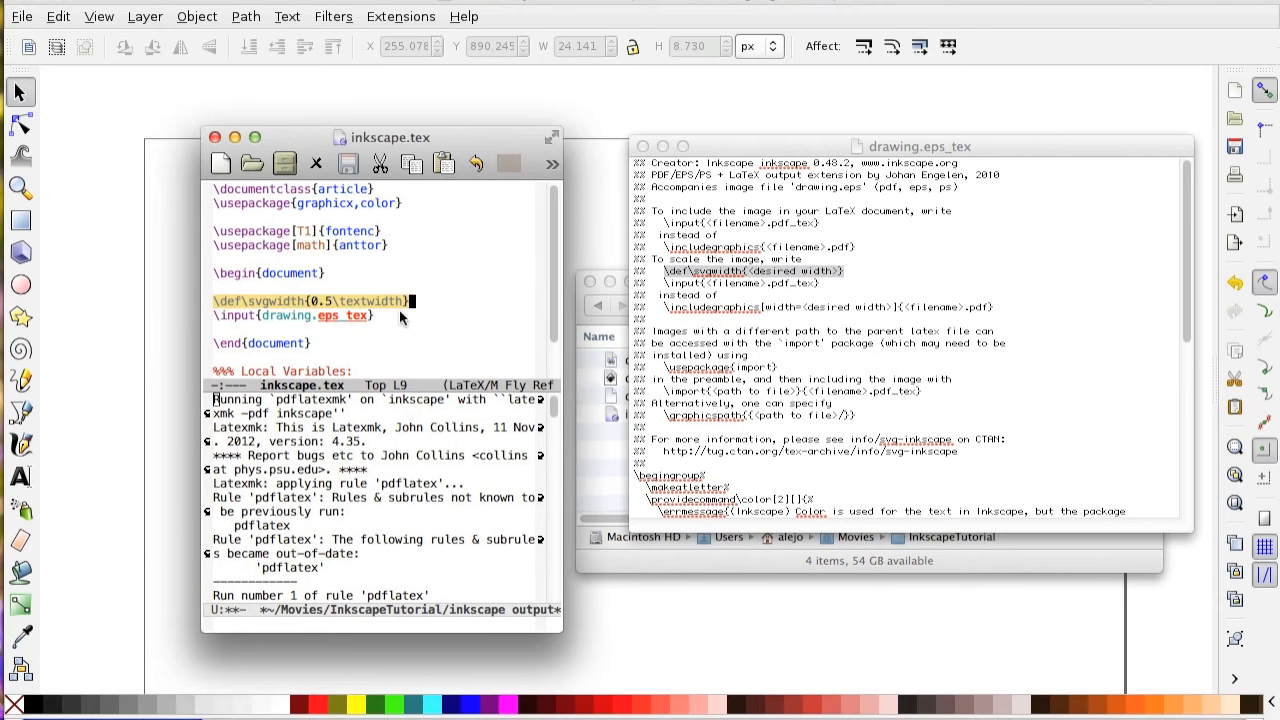
click(369, 300)
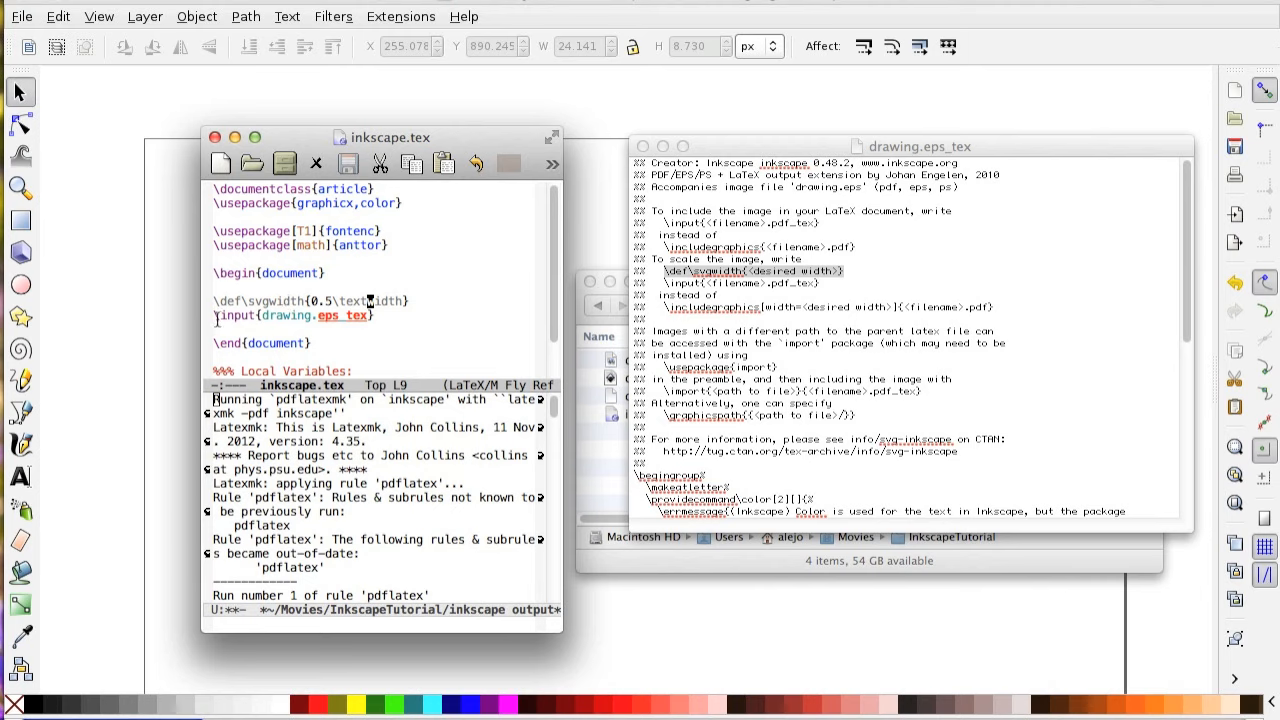
drag(215, 318, 388, 320)
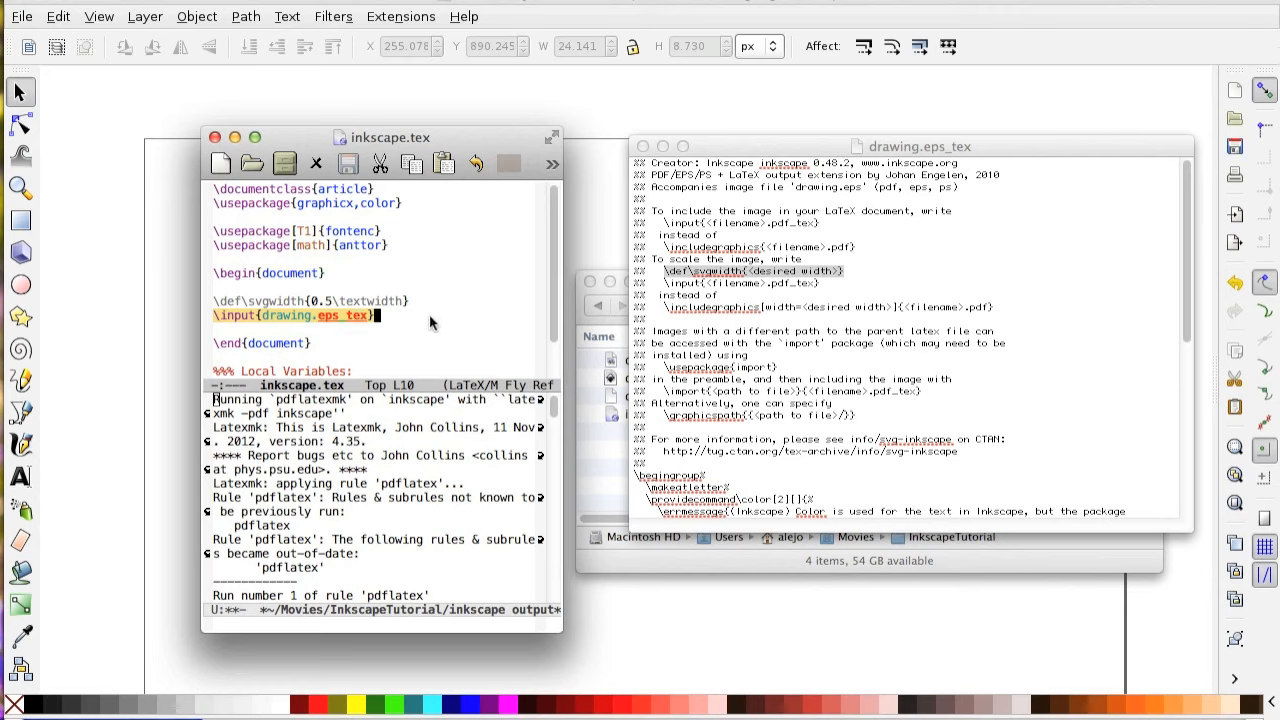
Compile inkscape.tex with the pdflatexmk command and view the resulting figure in inkscape.pdf.
key(ctrl+c)
key(ctrl+r)
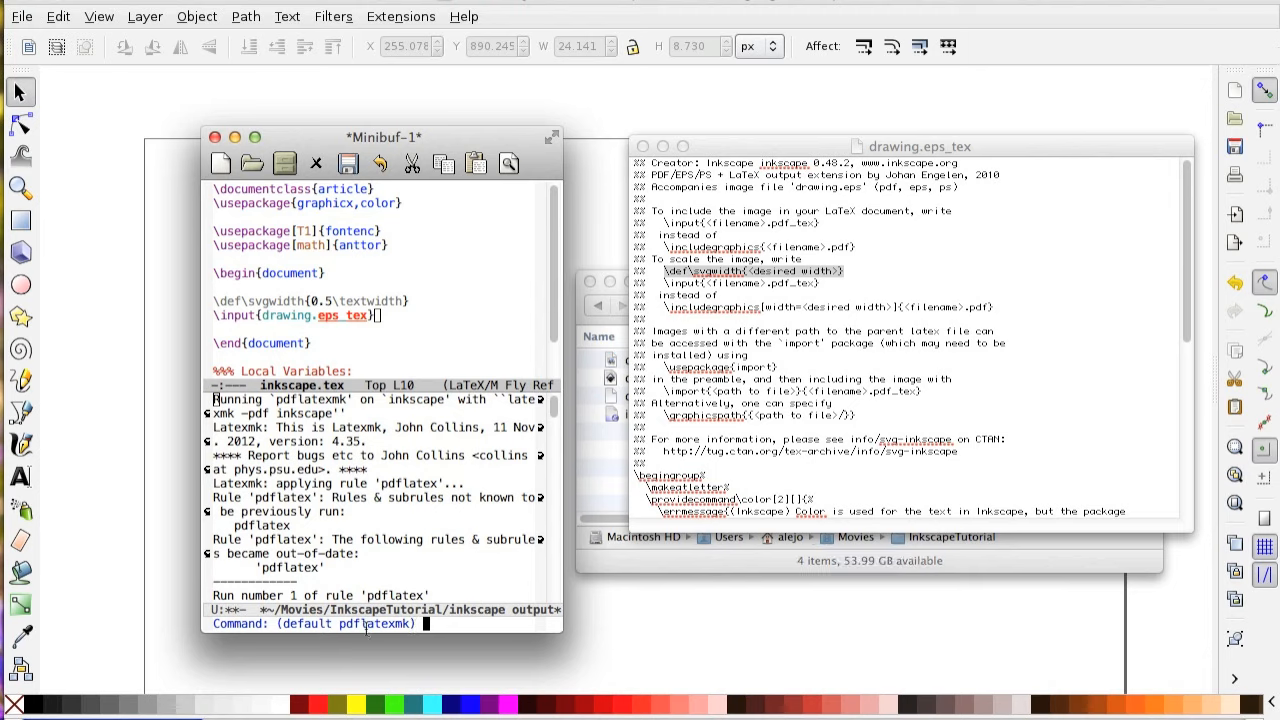
key(Return)
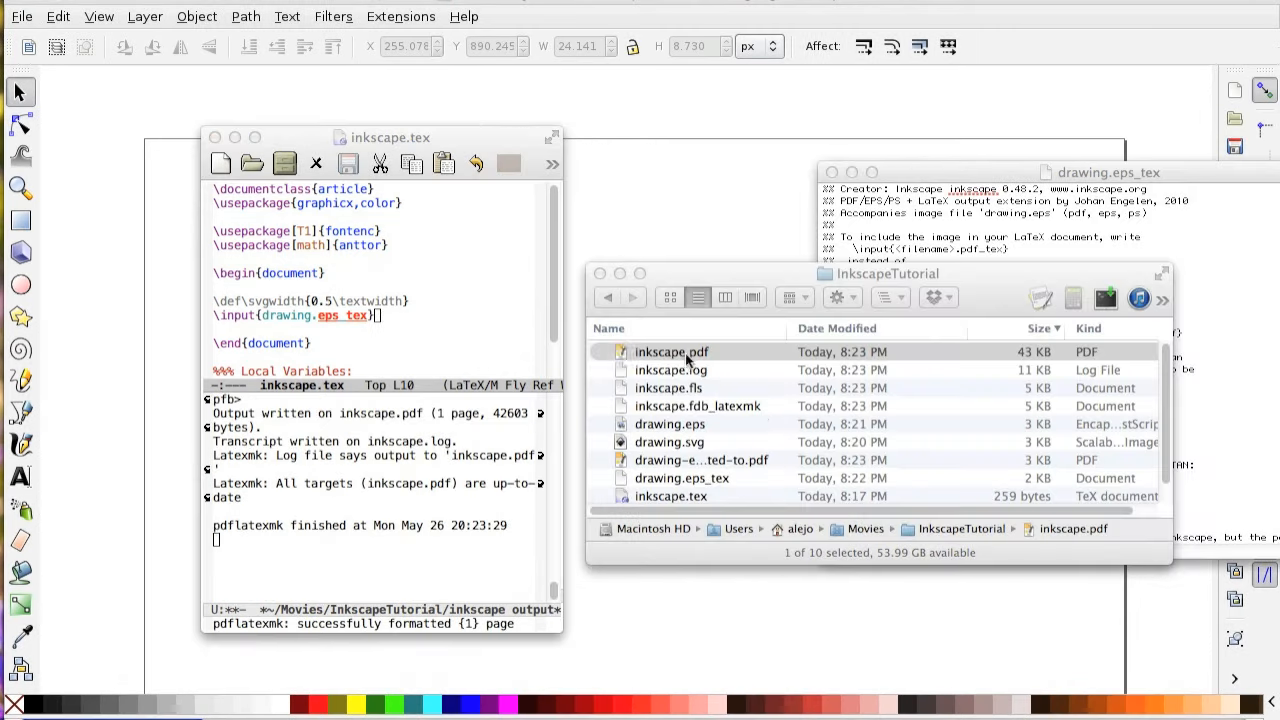
scroll(871, 309, down, 3)
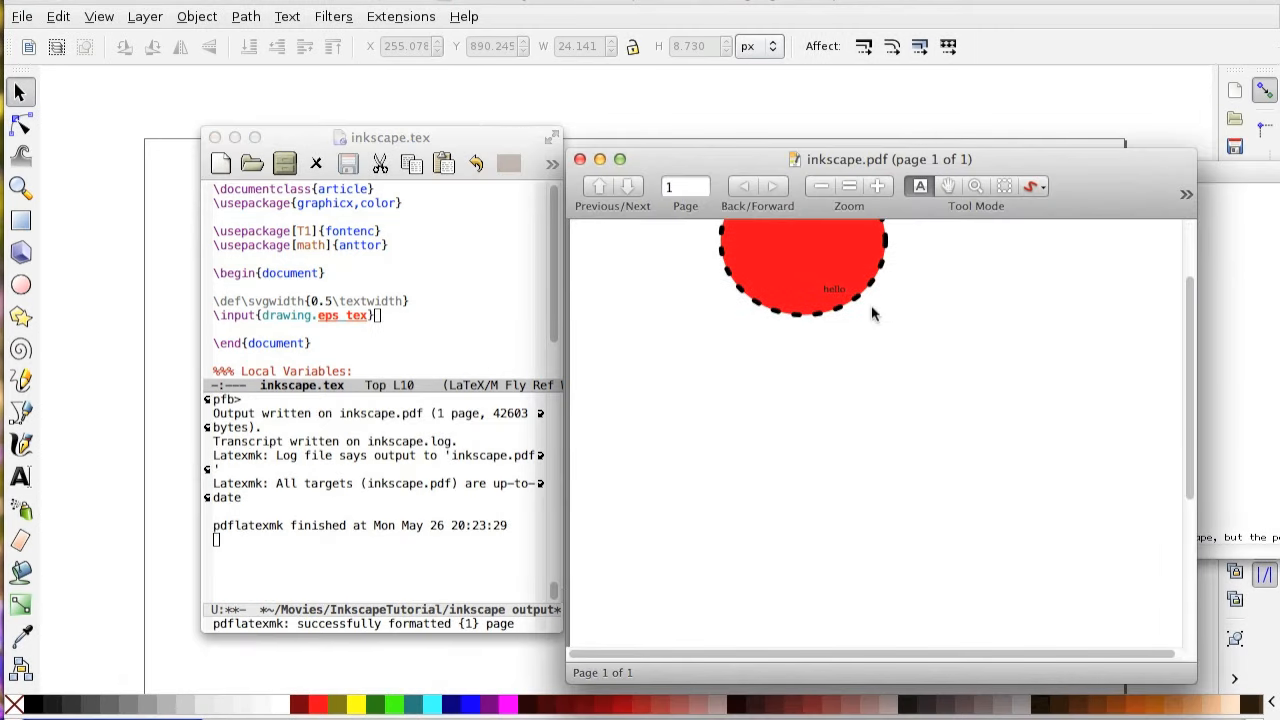
Inspect the placement of the "hello" label relative to the red circle in inkscape.pdf.
click(821, 186)
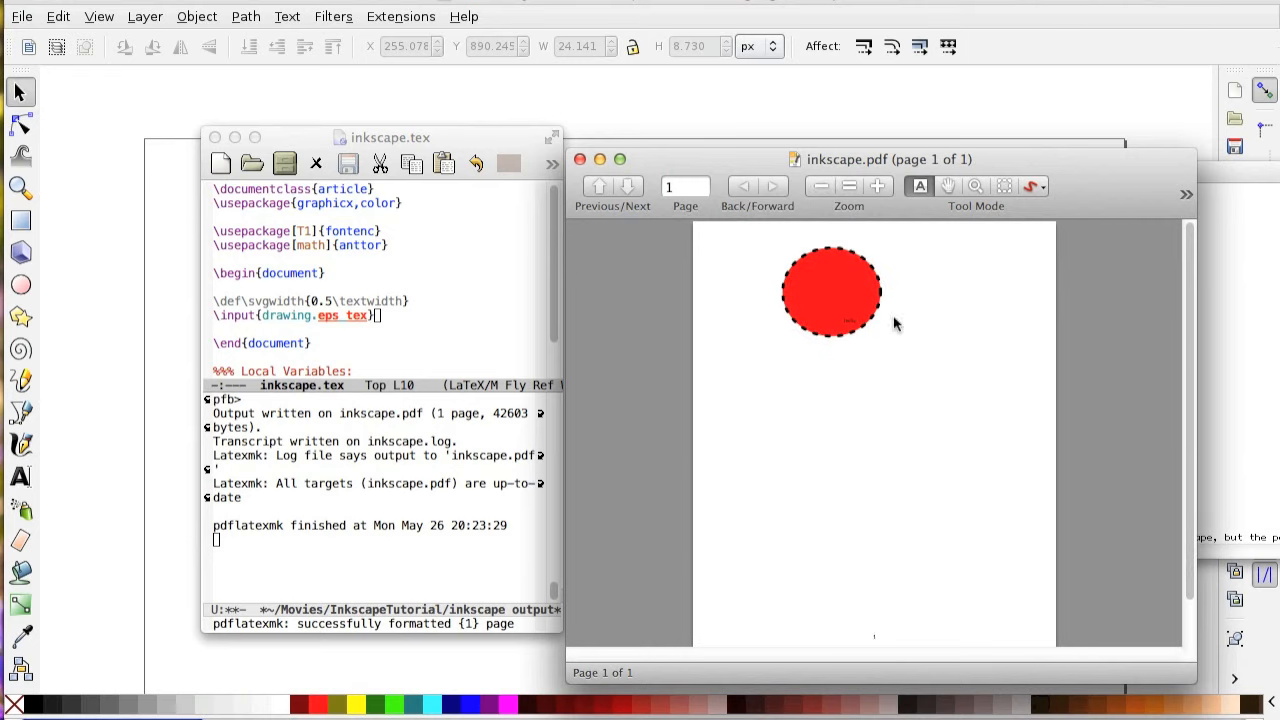
drag(843, 322, 880, 321)
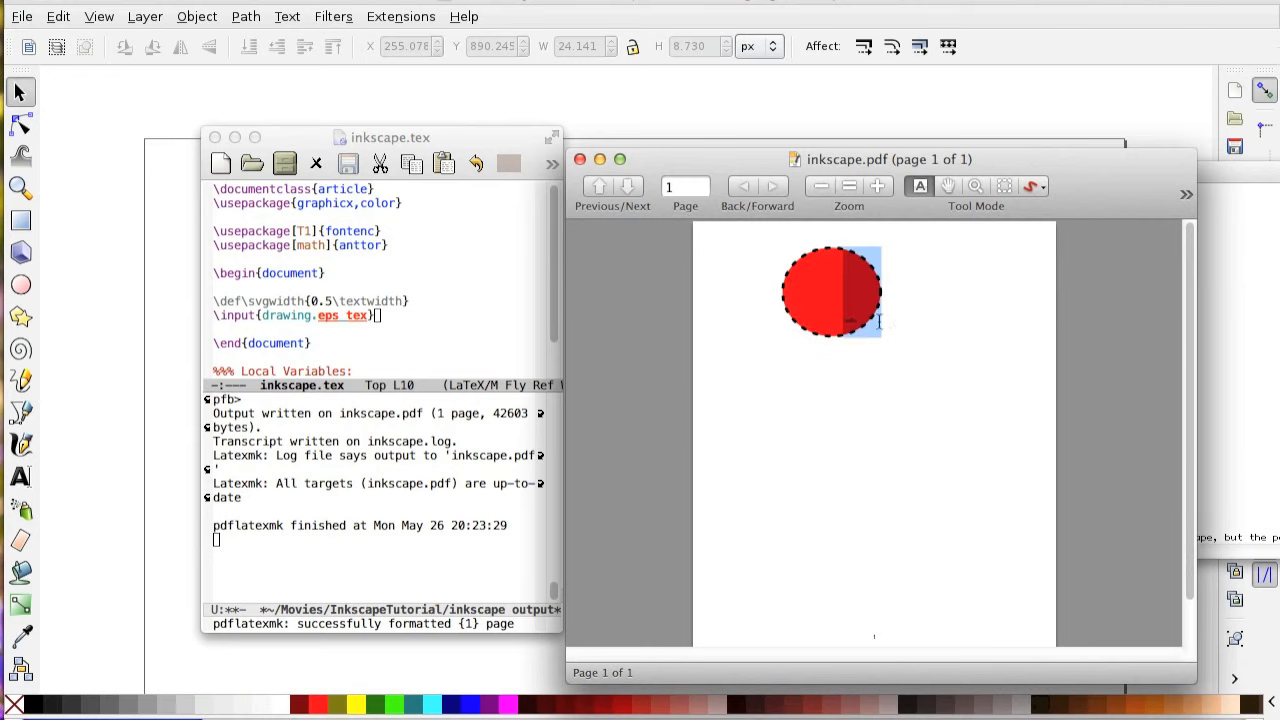
click(854, 323)
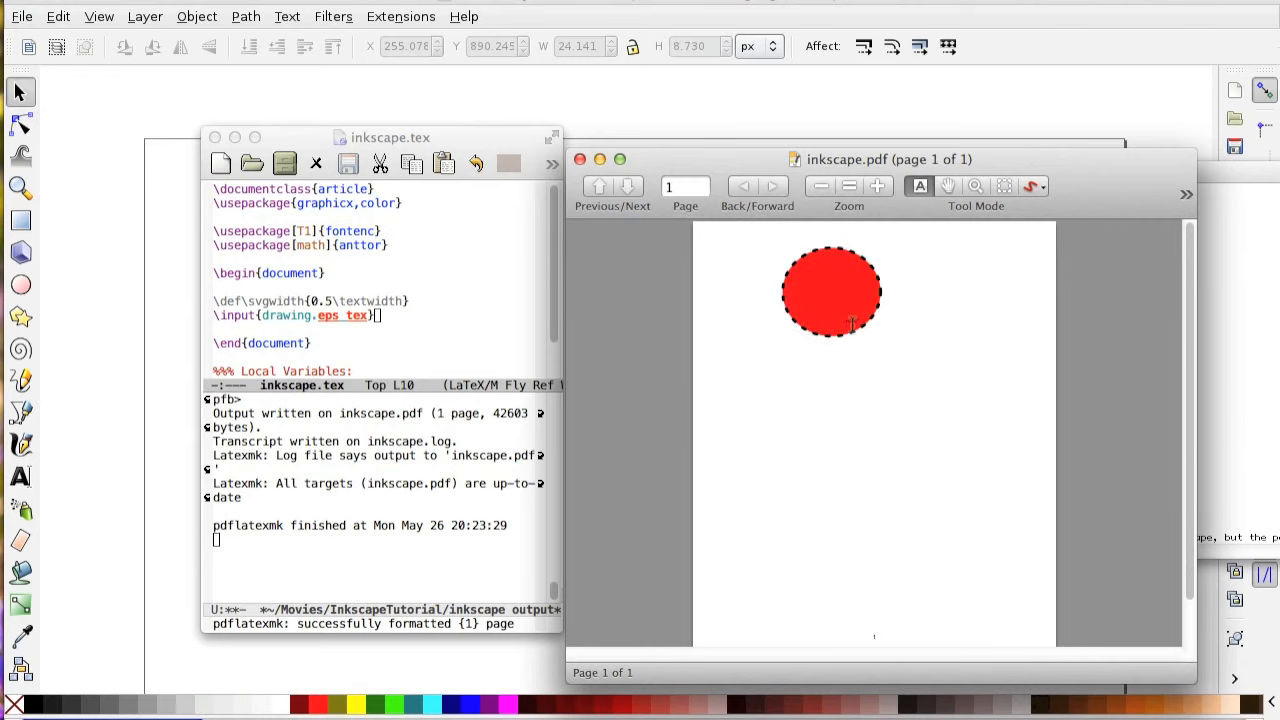
Switch to Inkscape and compare the extents of the red circle with those of the "hello" text.
click(775, 2)
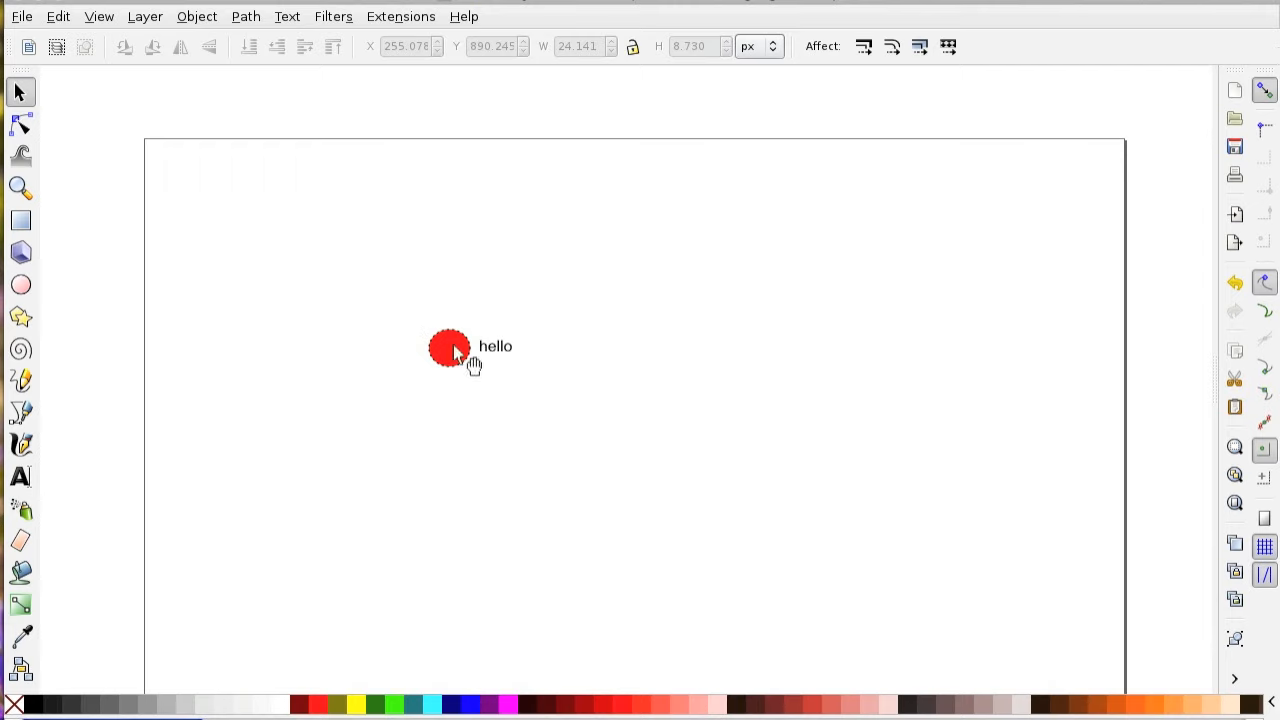
click(464, 345)
click(507, 347)
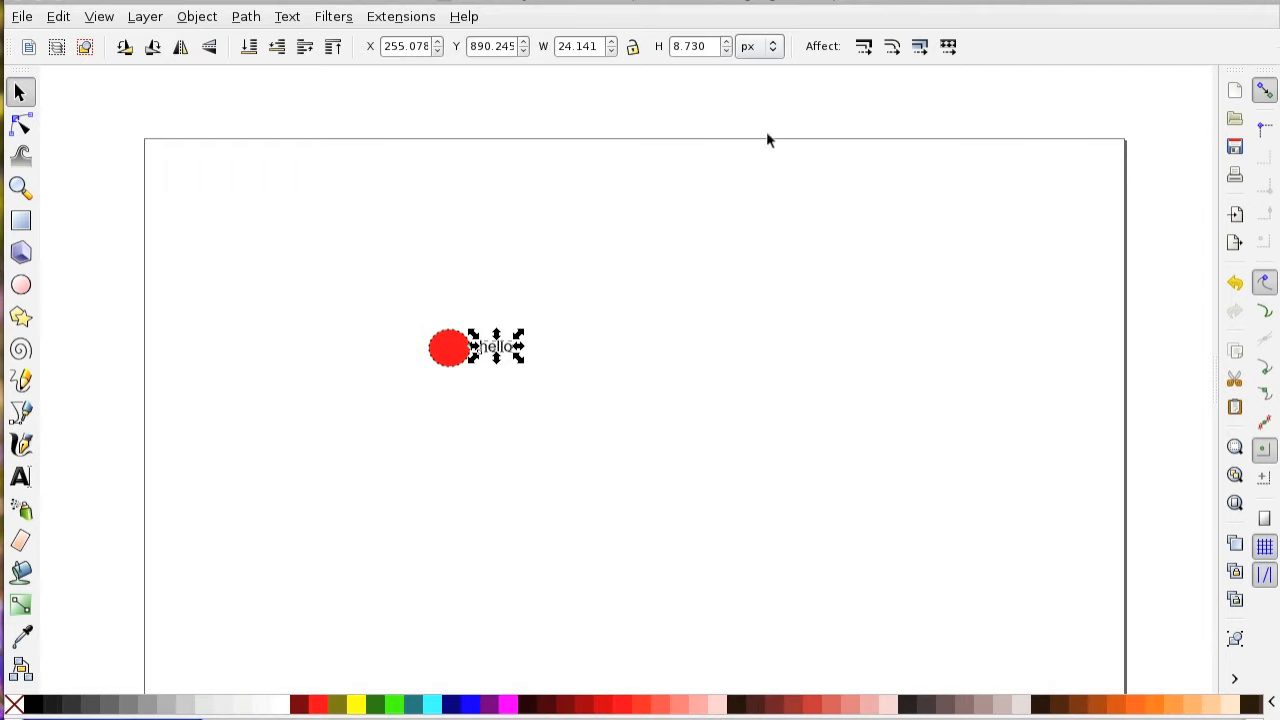
click(416, 313)
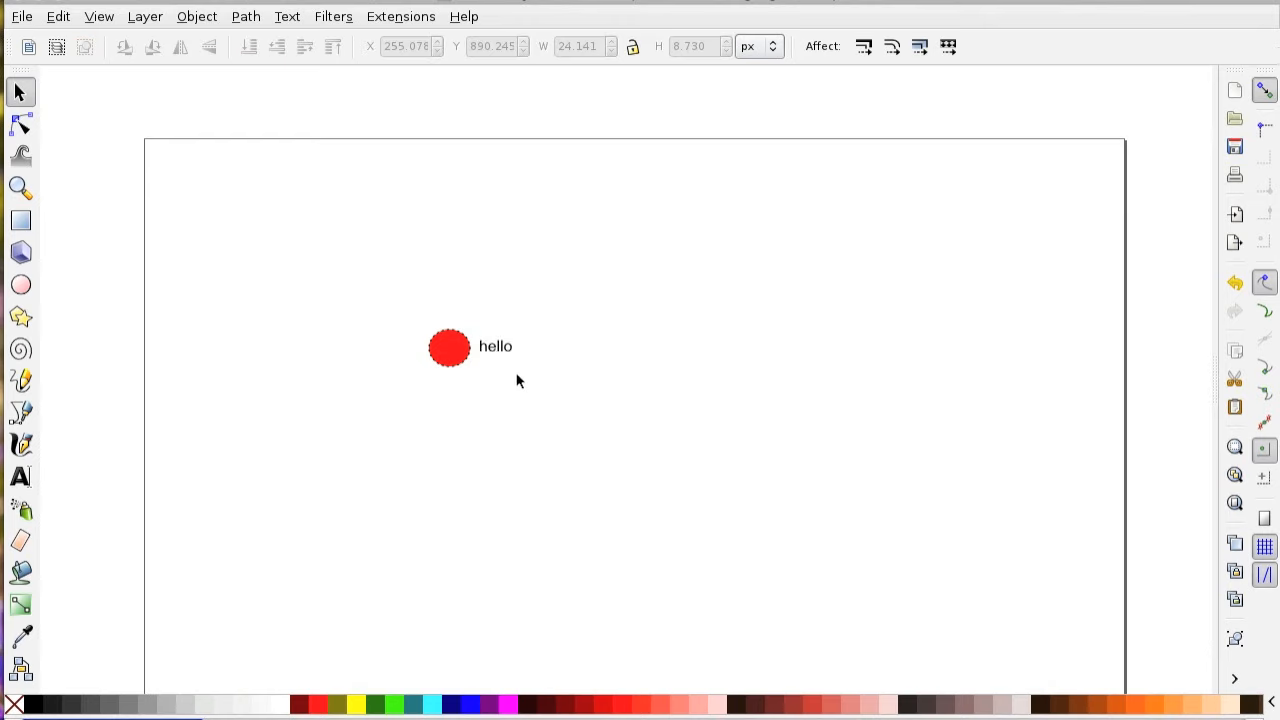
click(456, 357)
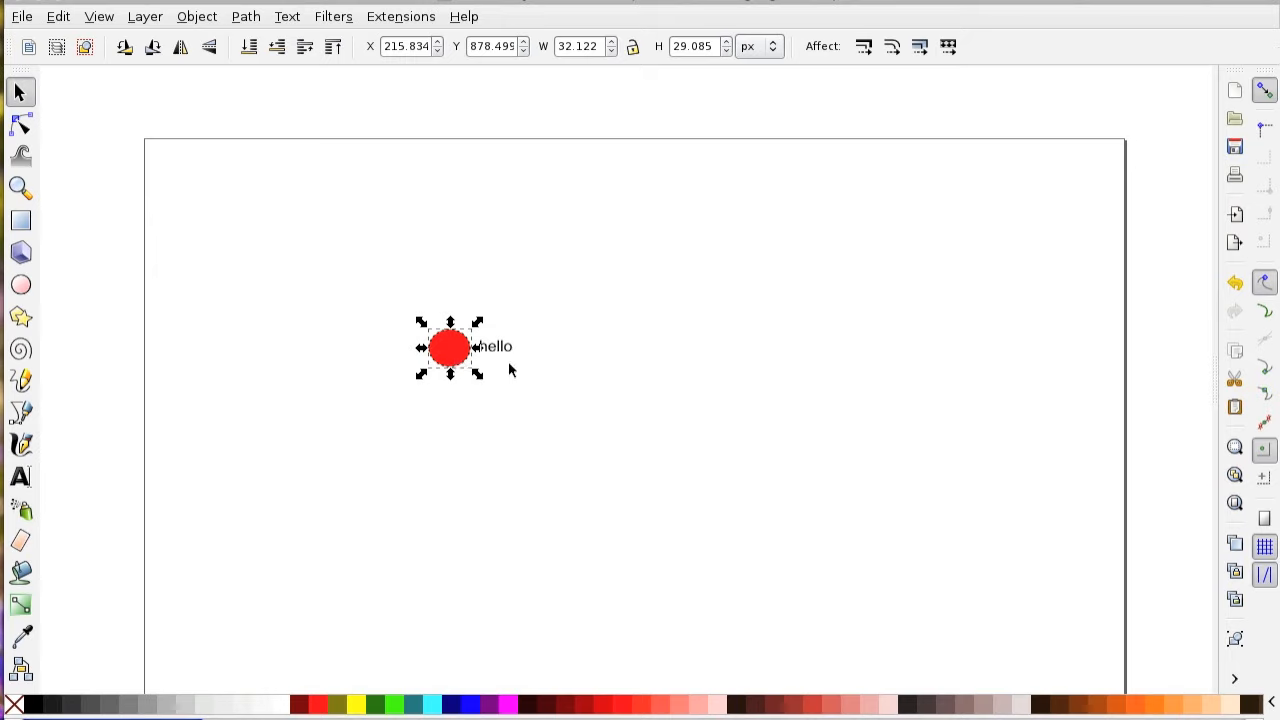
click(588, 484)
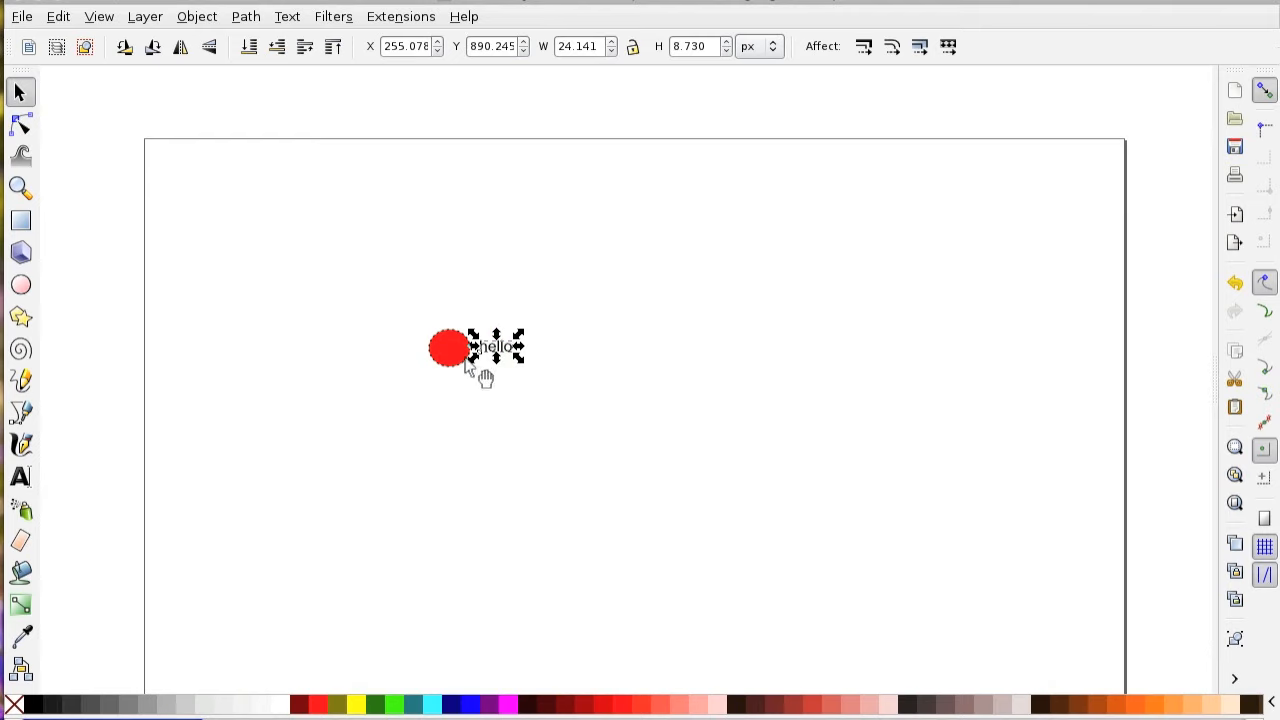
click(452, 444)
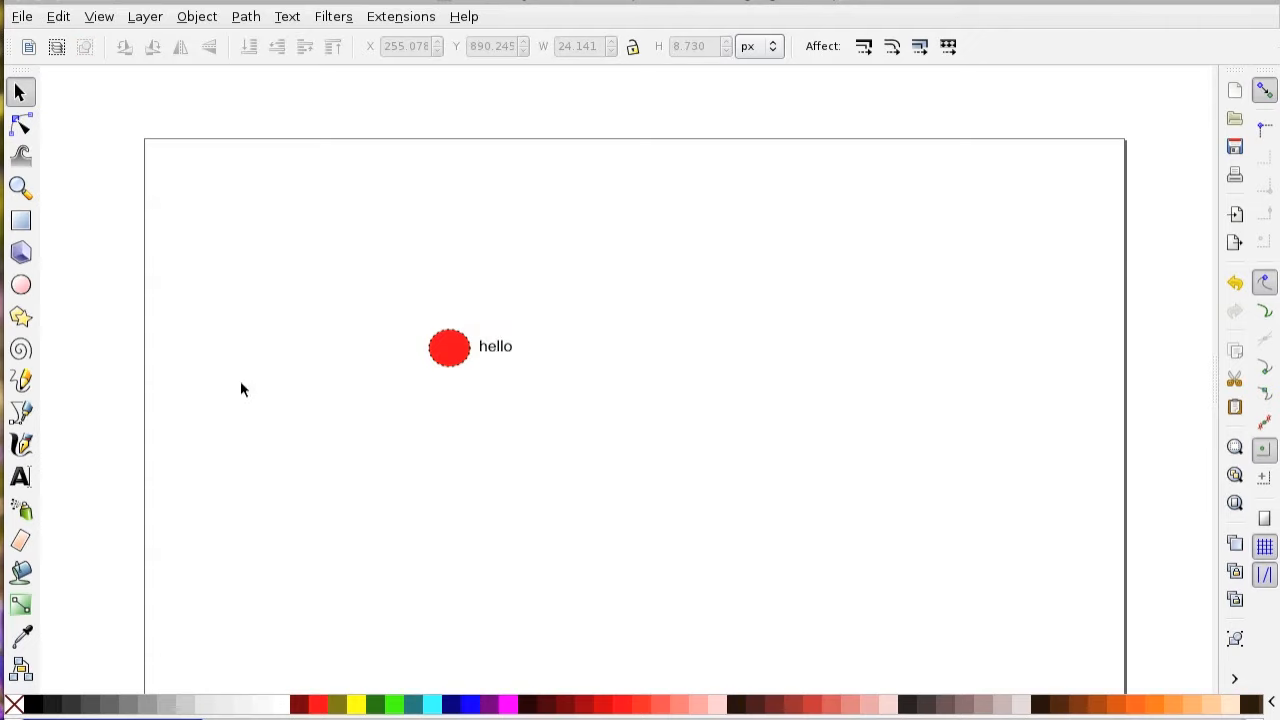
Draw a rectangle about 64 by 37 px around the circle and text, lowered behind both, and fill it white.
click(21, 220)
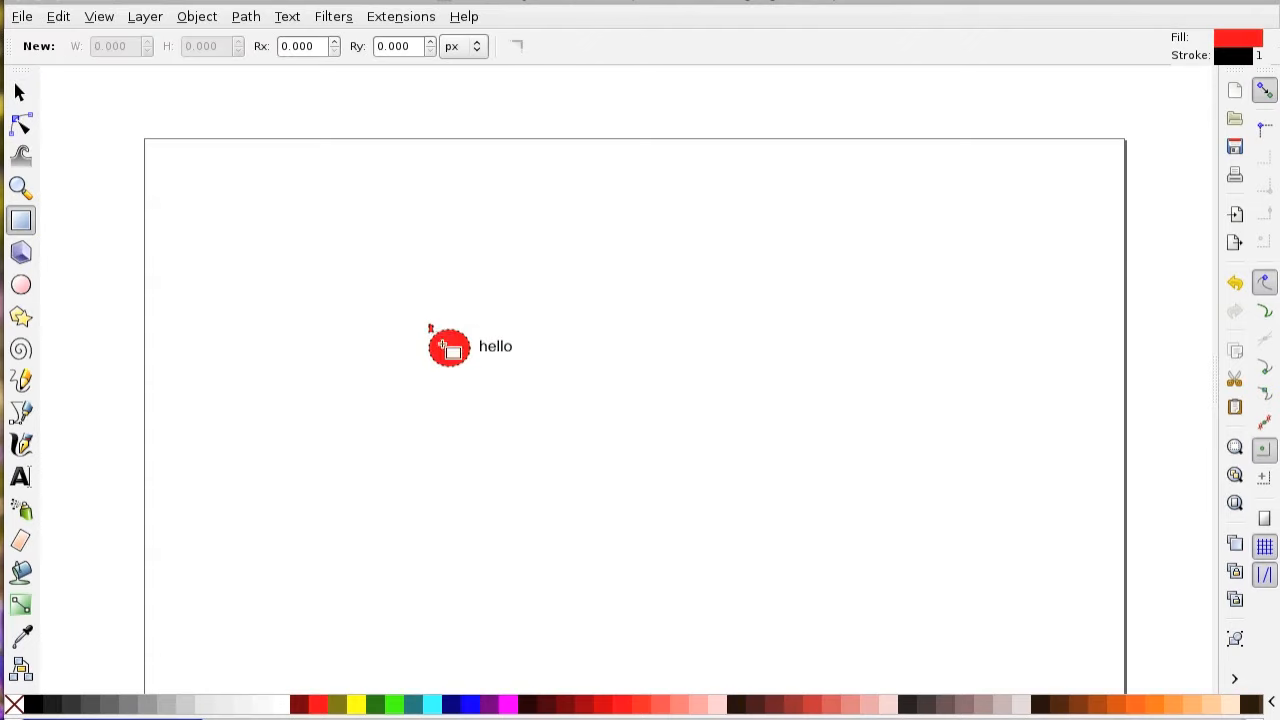
drag(428, 324, 516, 376)
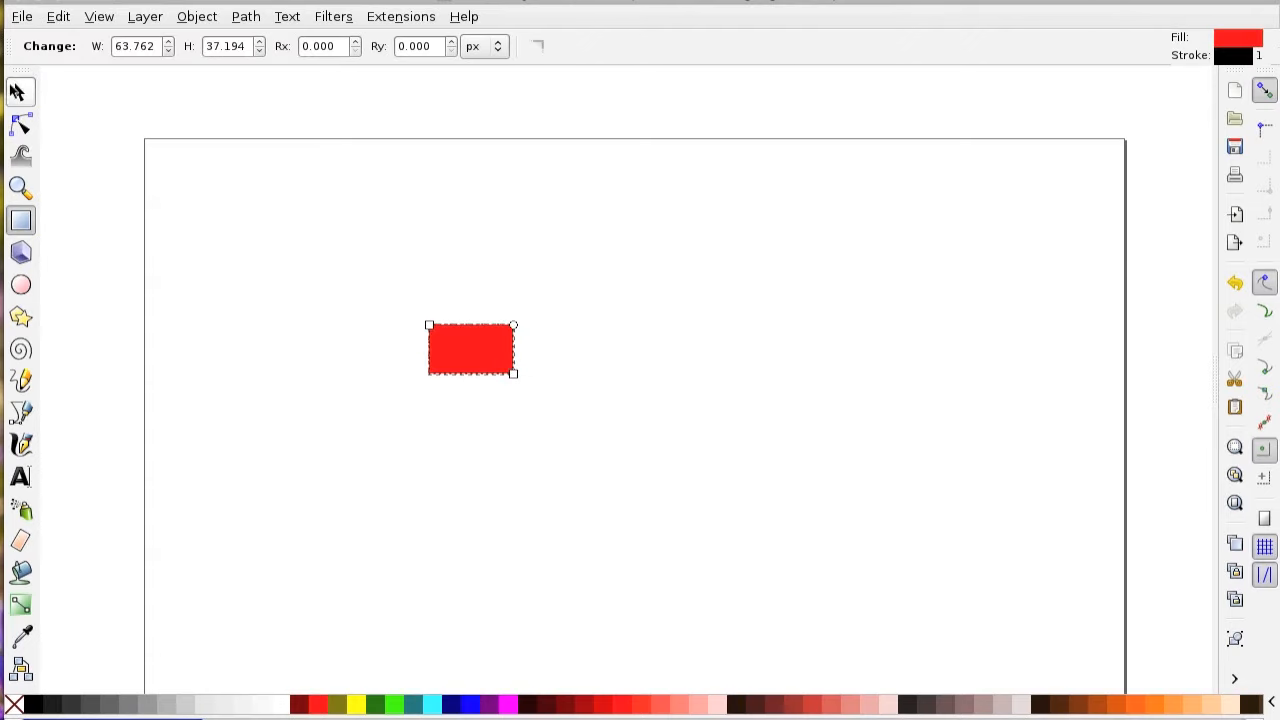
click(15, 90)
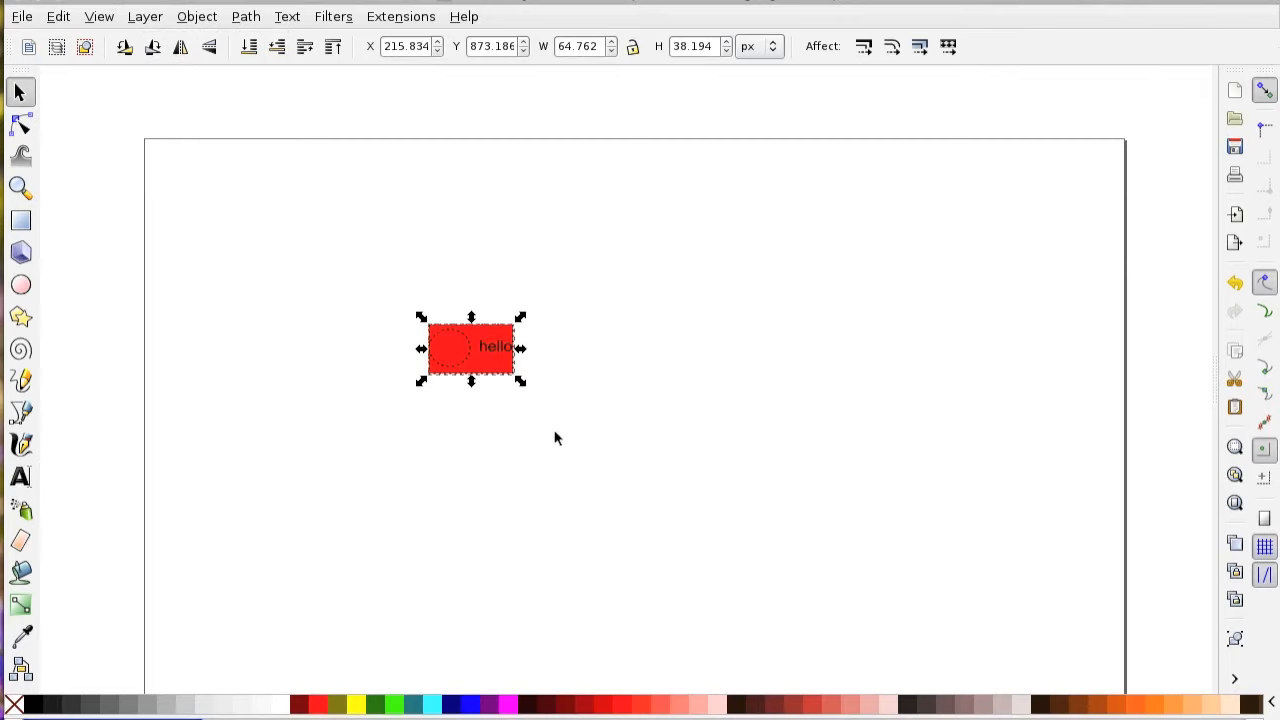
click(285, 708)
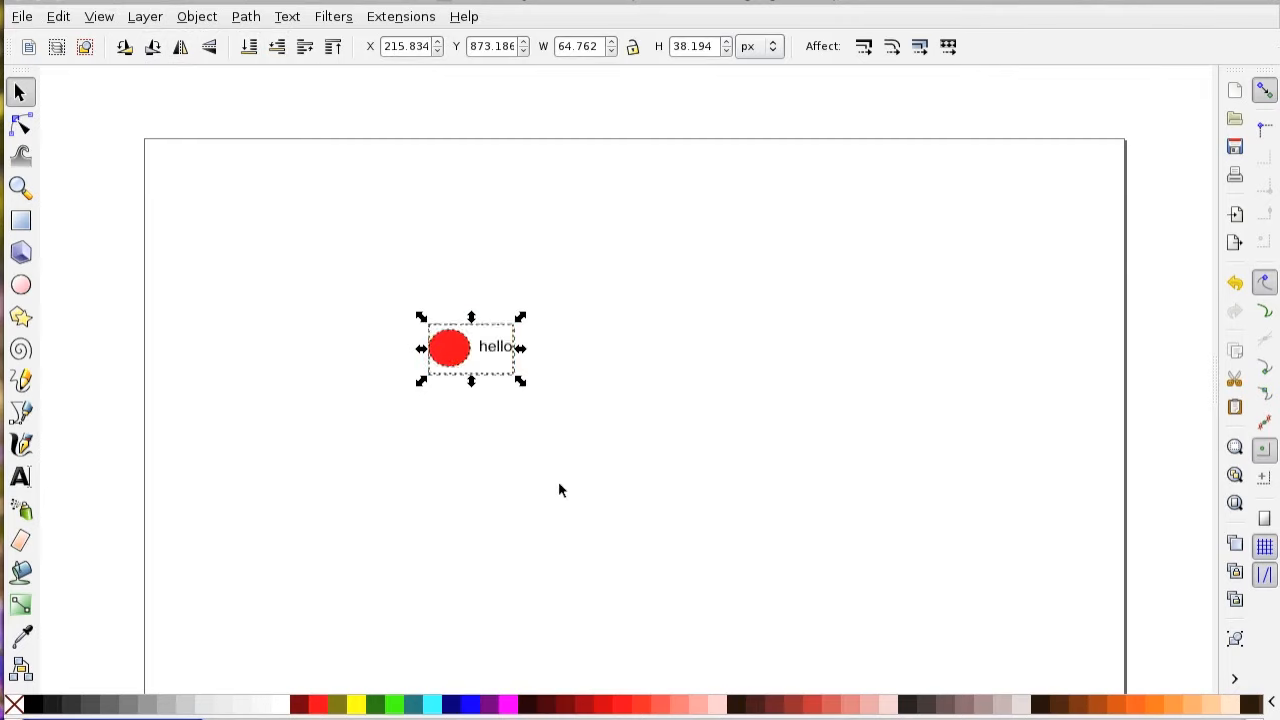
Resize the white rectangle to the circle's height of about 29 px and extend its right side to about 147 px total width.
drag(472, 380, 474, 372)
drag(471, 315, 473, 326)
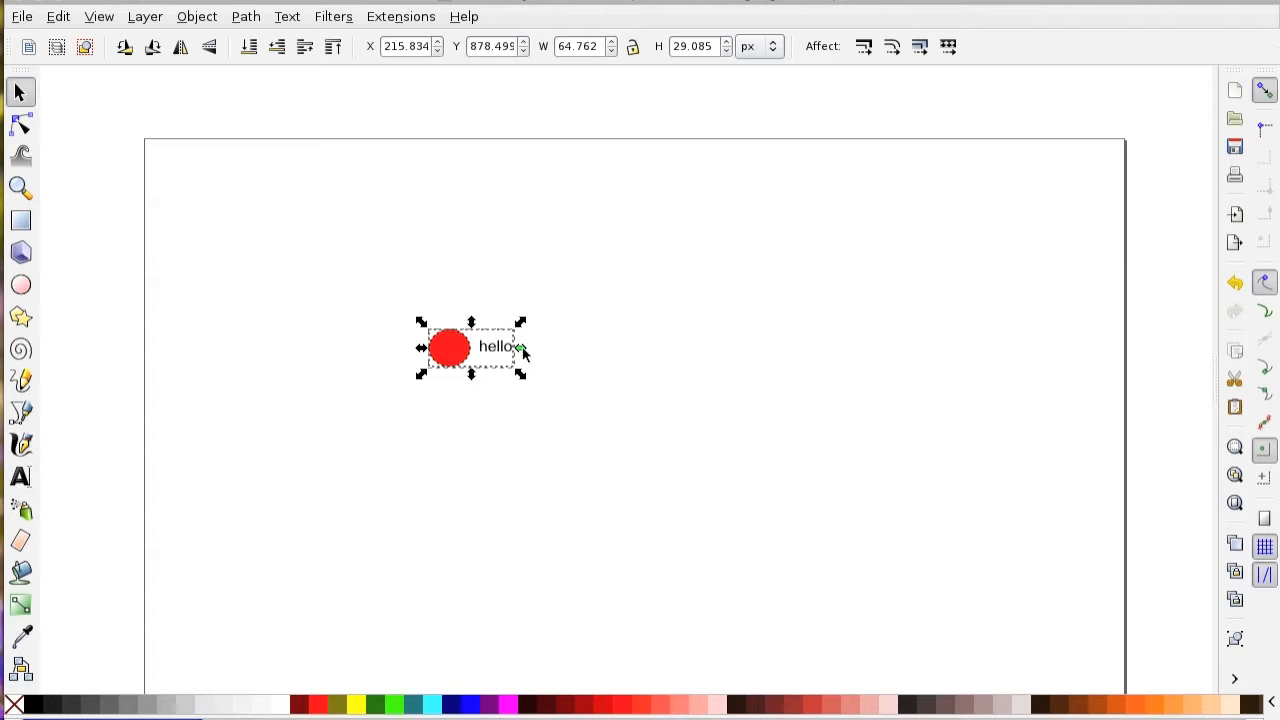
drag(521, 347, 628, 355)
Insert "\tiny " before "hello" in the text label.
click(505, 349)
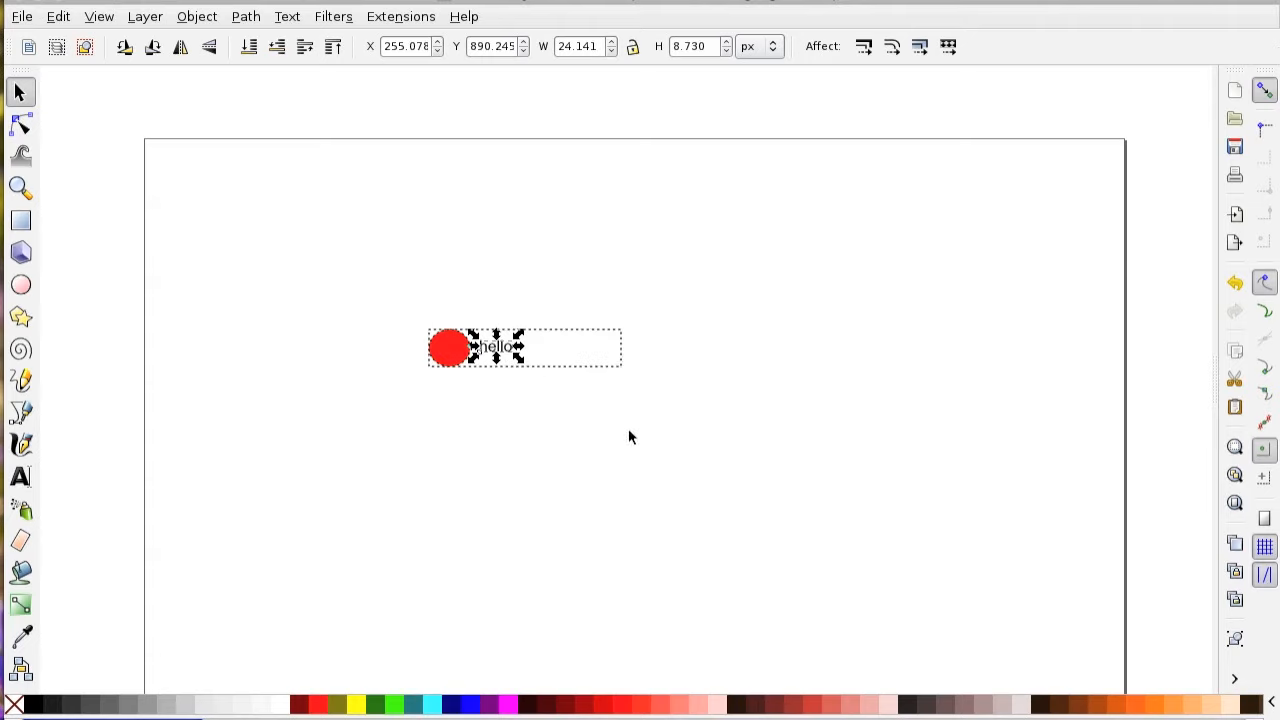
double_click(510, 352)
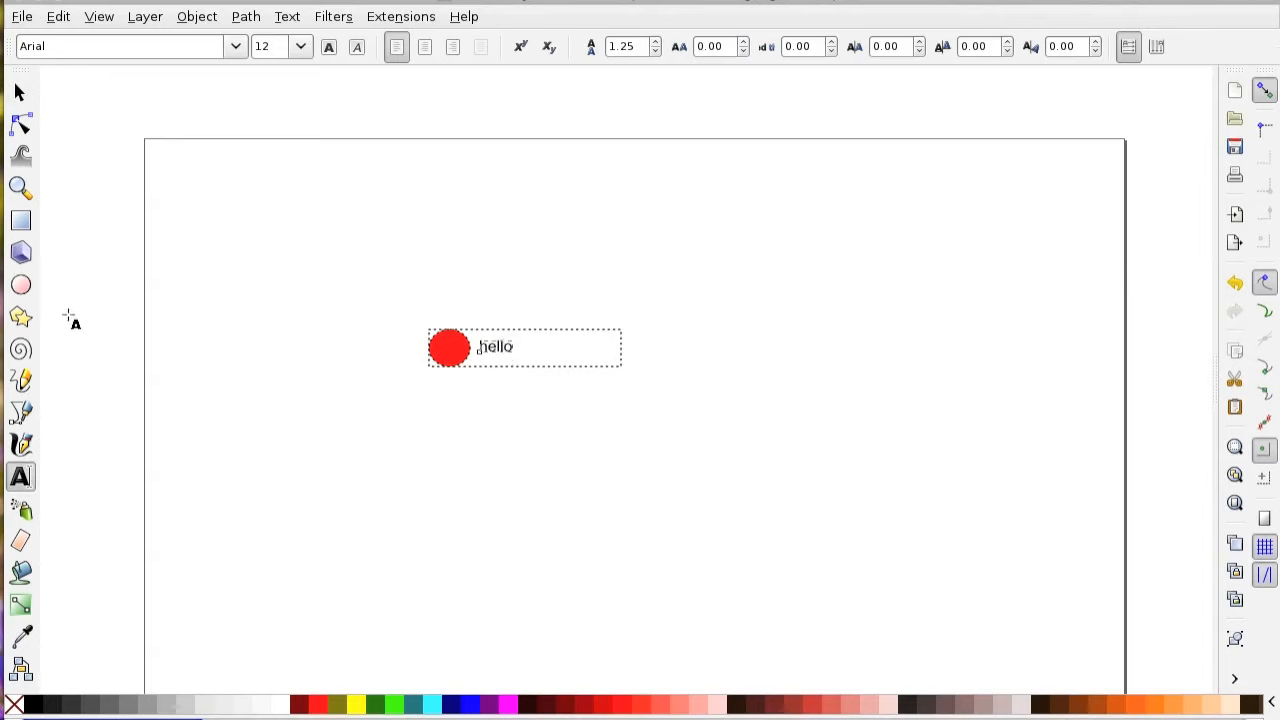
key(Home)
text(tiny)
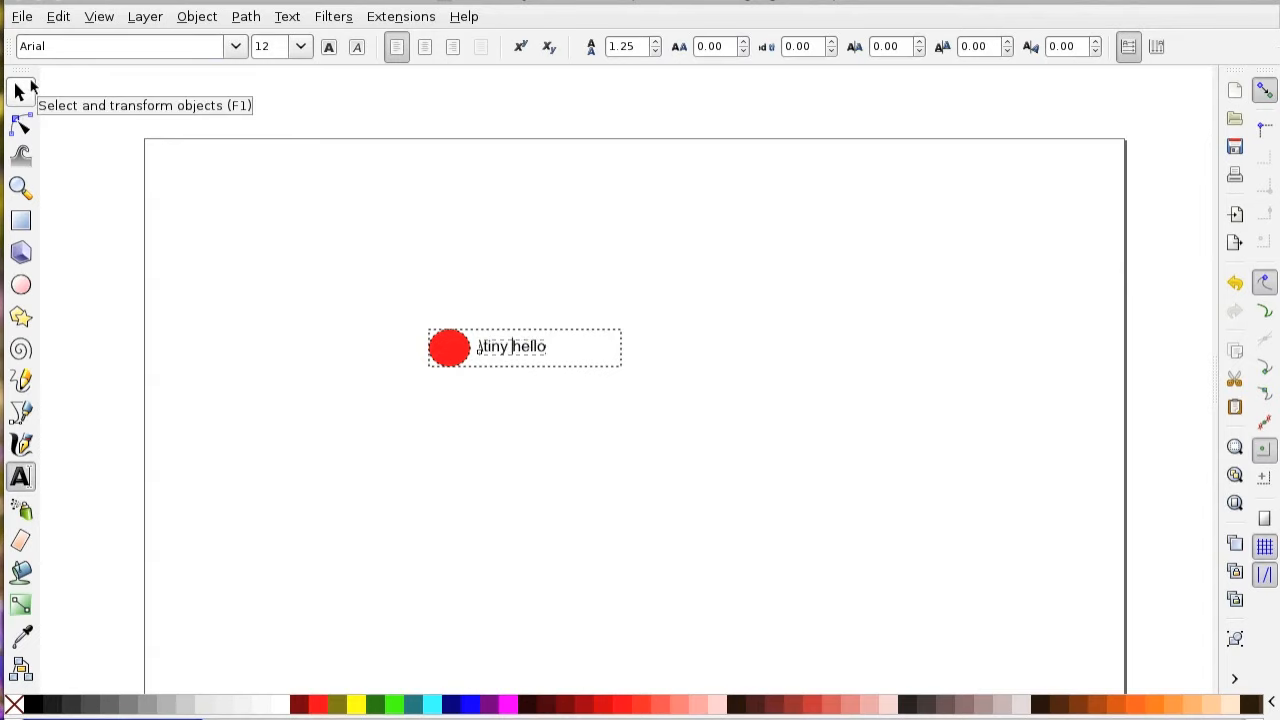
key(F1)
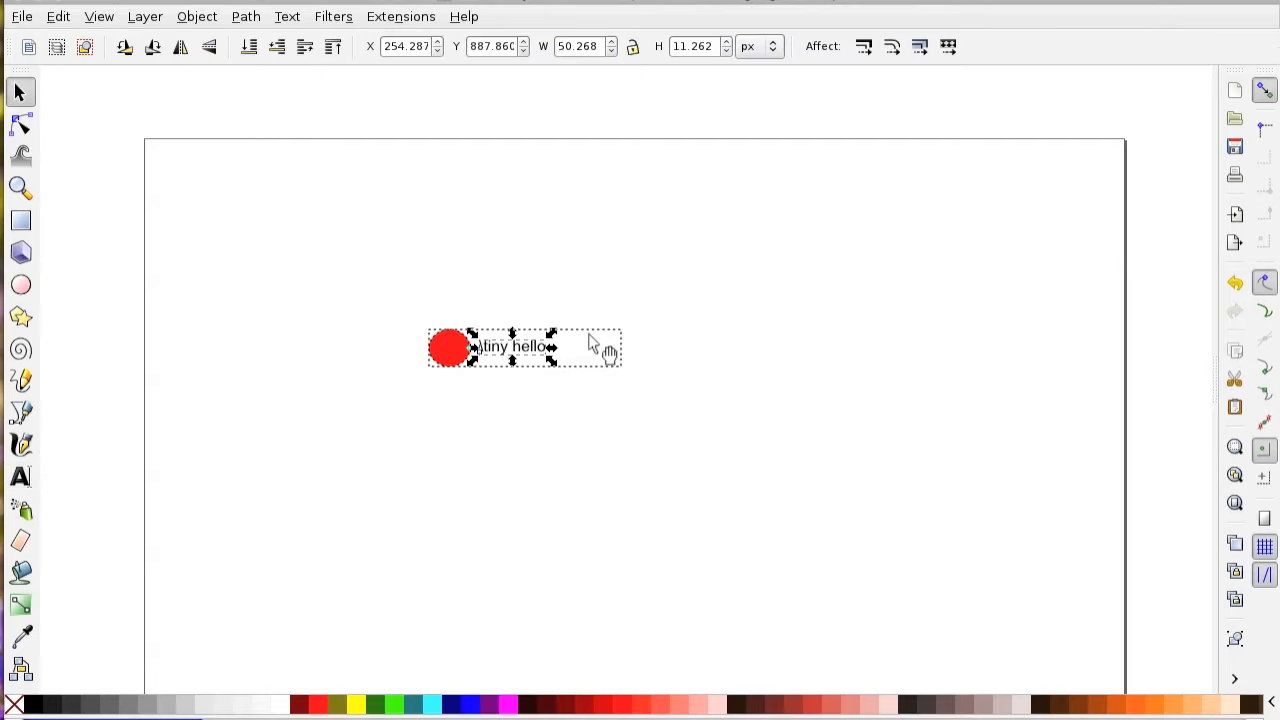
Narrow the white rectangle from its right side to about 90.6 px wide, ending at the text's right edge.
click(628, 352)
click(629, 346)
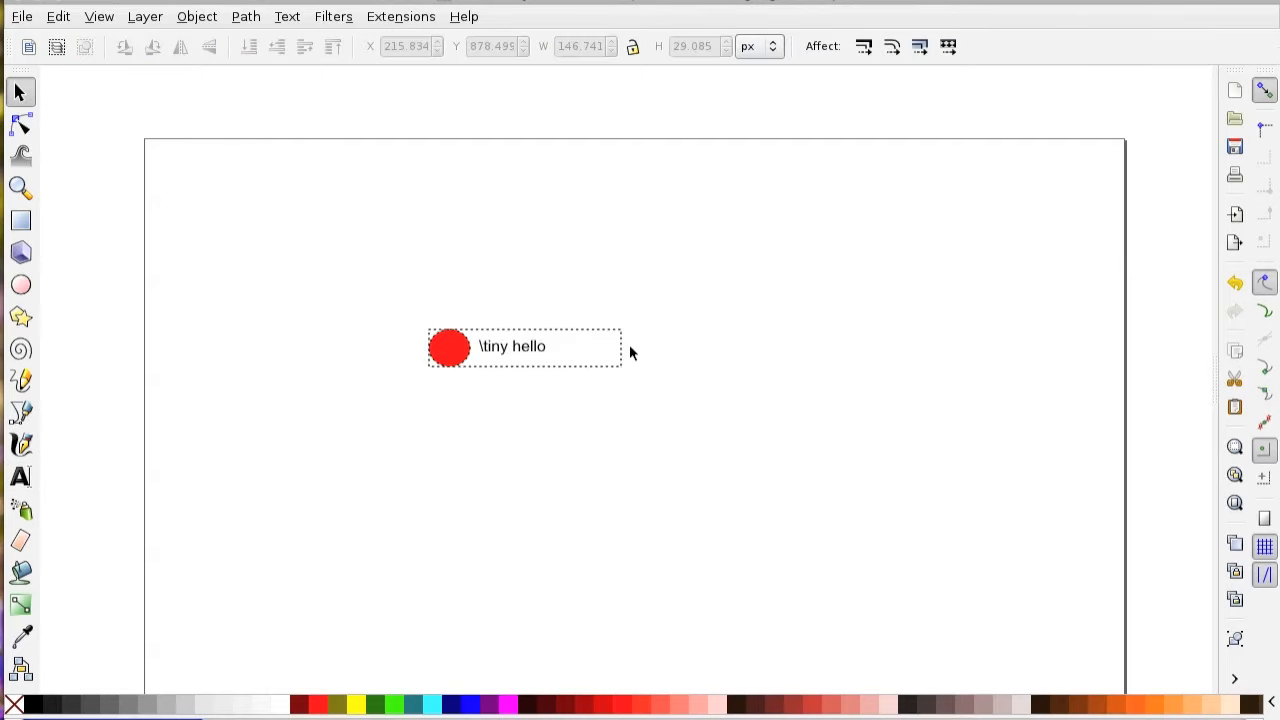
click(623, 348)
drag(630, 349, 560, 358)
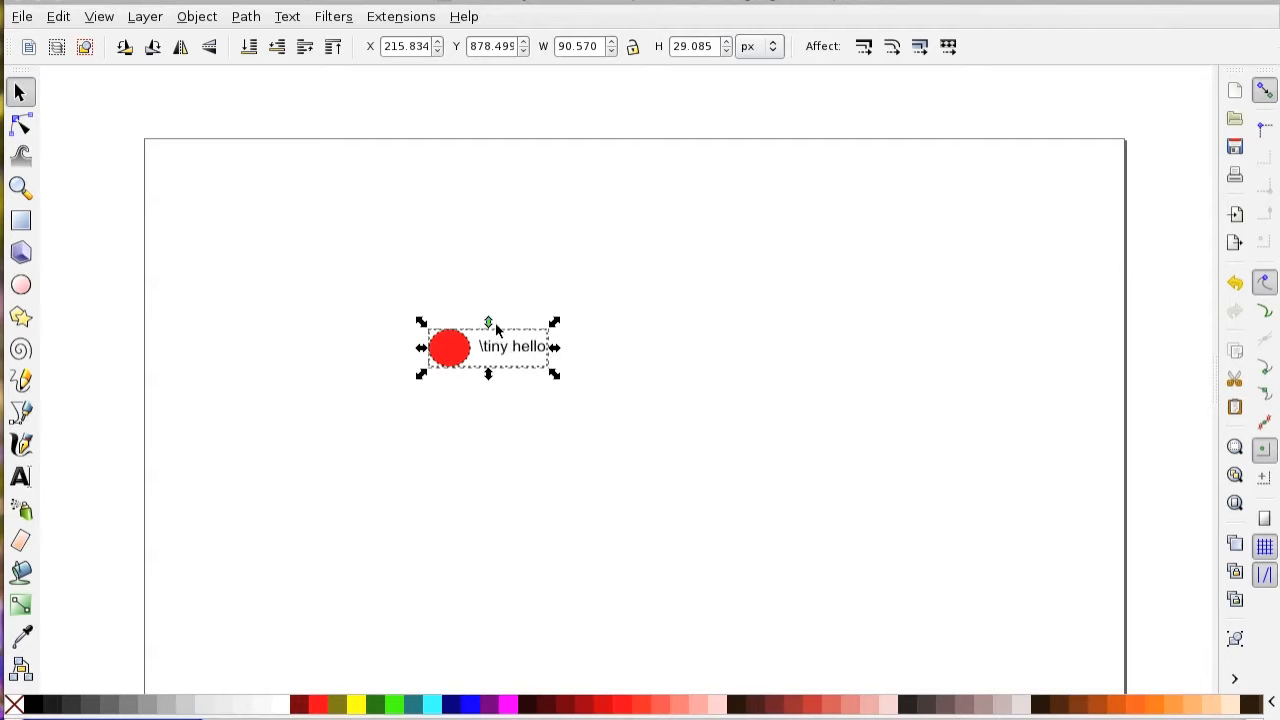
Save a copy of the drawing as EPS+LaTeX with the drawing as export area, replacing drawing.eps.
click(16, 19)
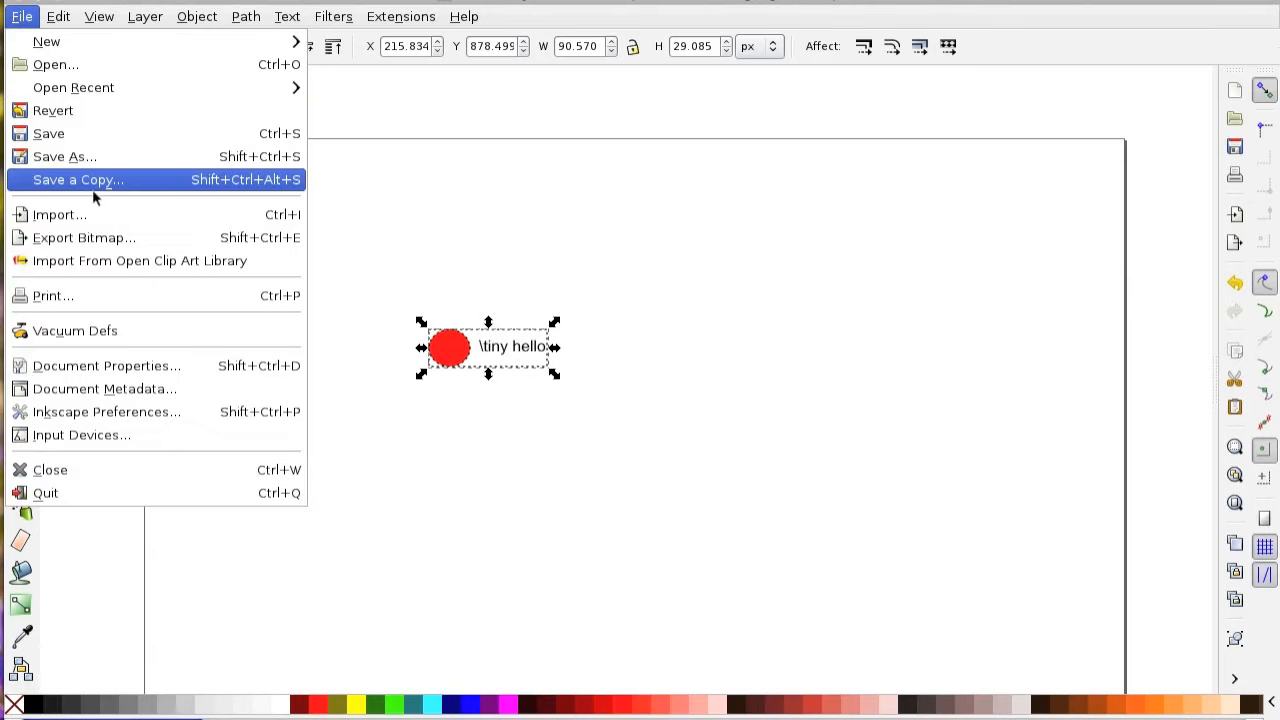
click(95, 180)
click(1058, 697)
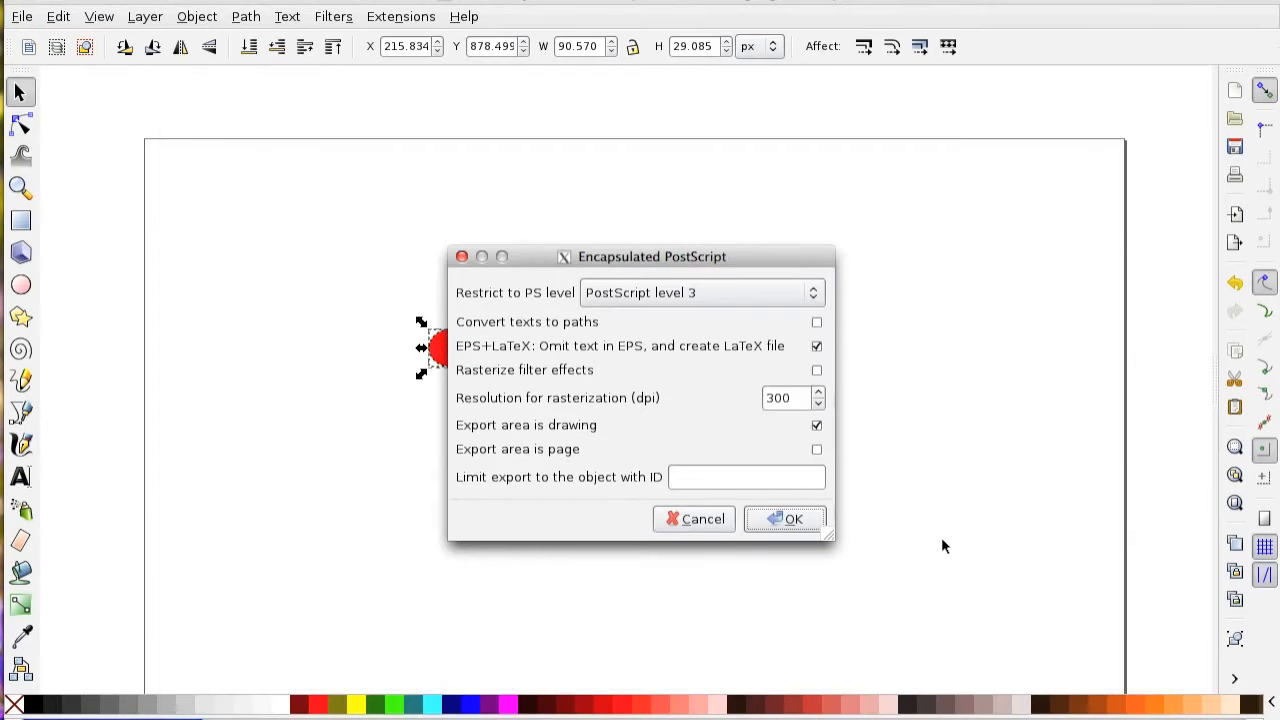
click(790, 530)
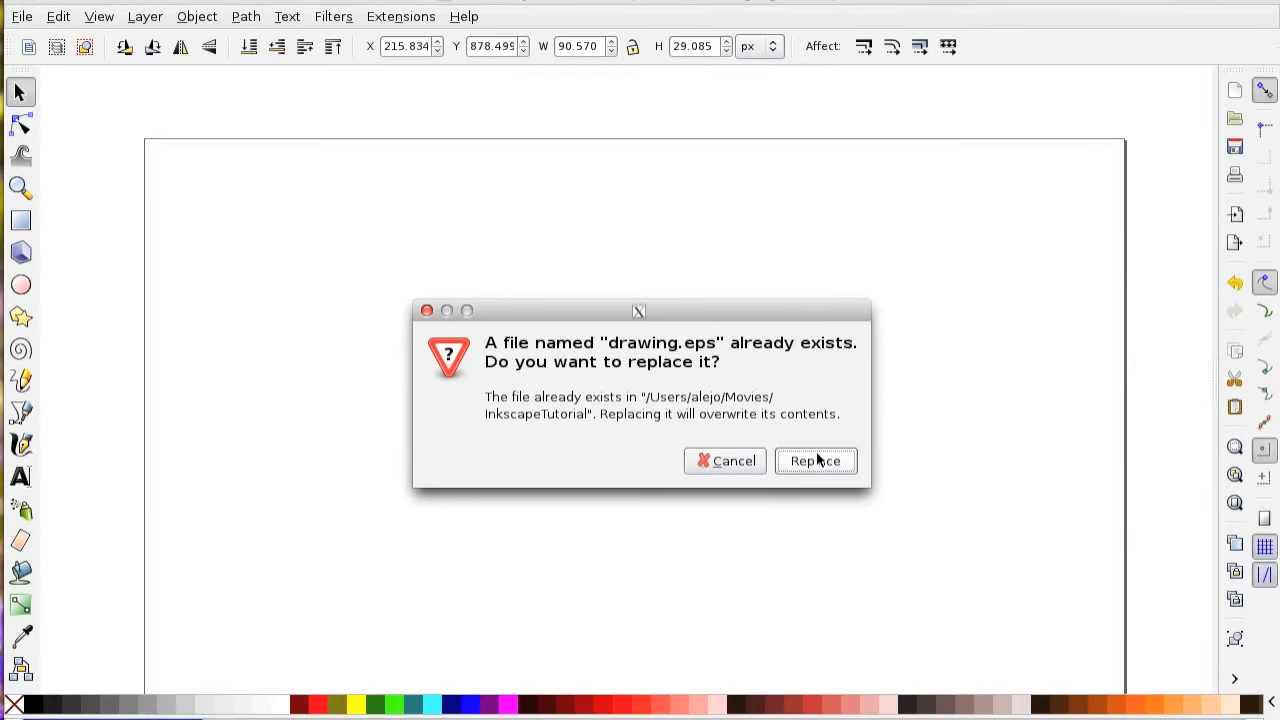
click(814, 460)
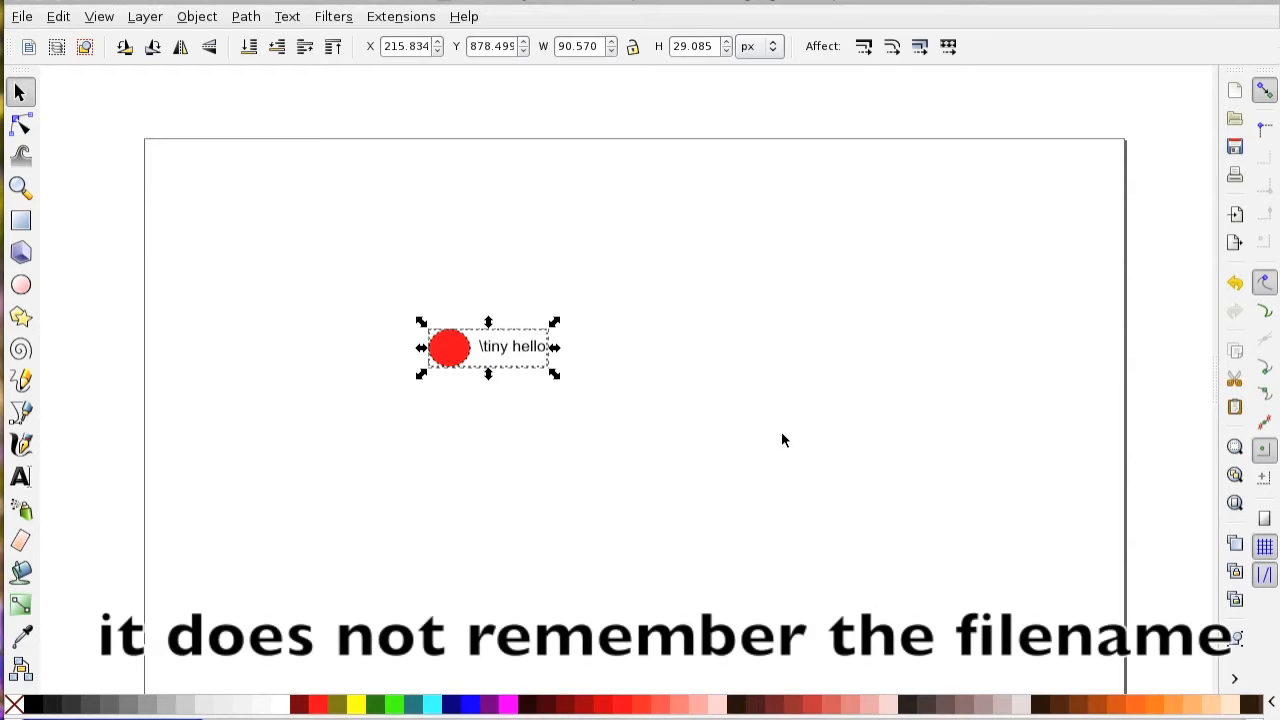
Switch to Emacs with inkscape.tex open.
key(super+Tab)
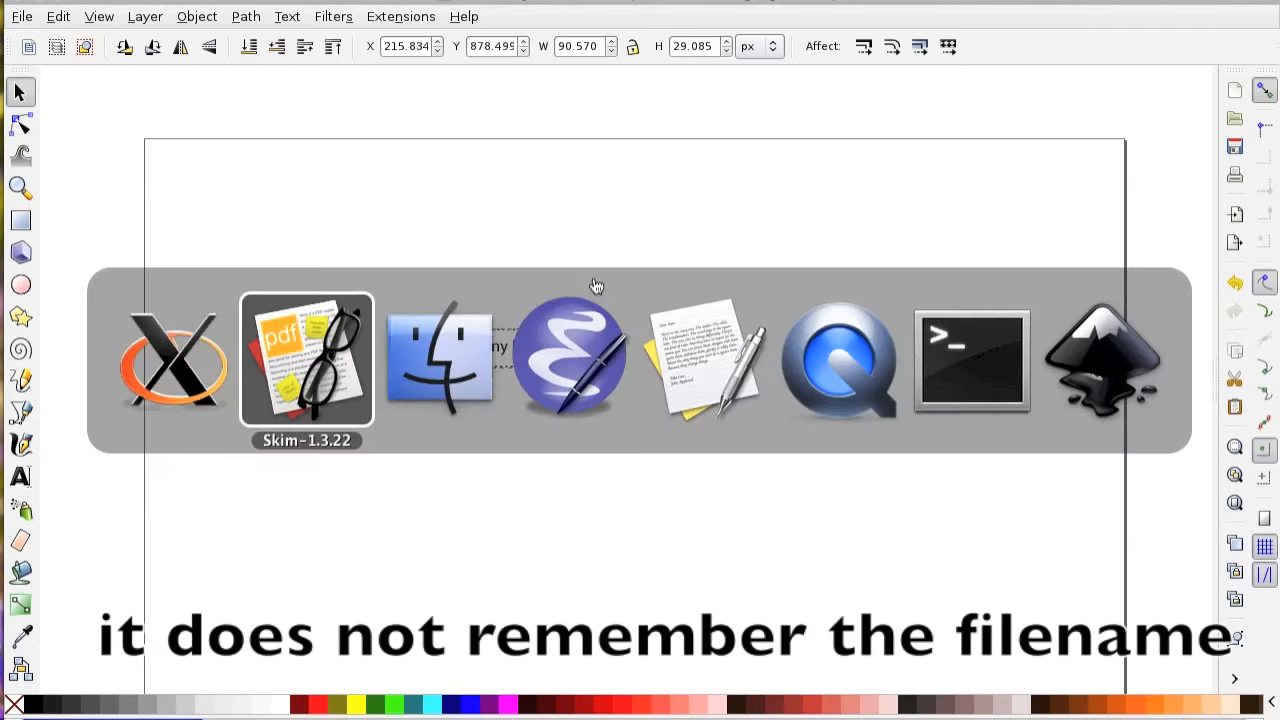
key(super+Tab)
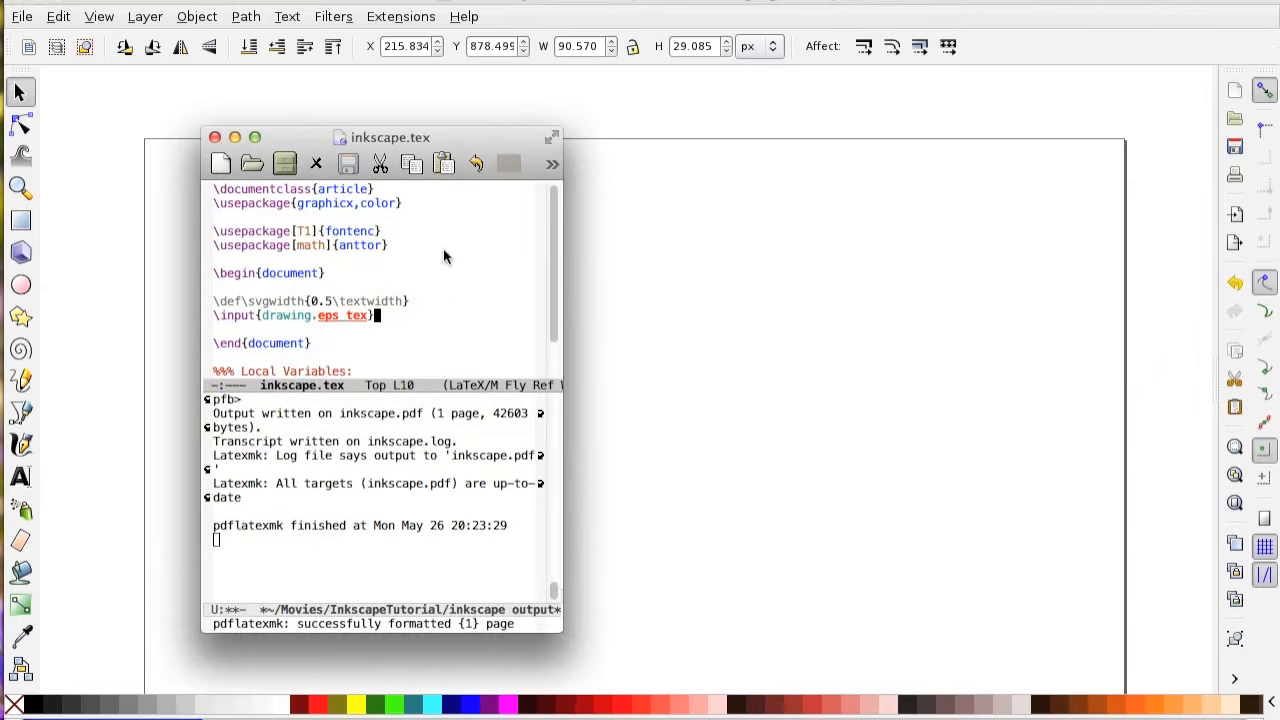
key(ctrl+c)
key(ctrl+c)
key(ctrl+g)
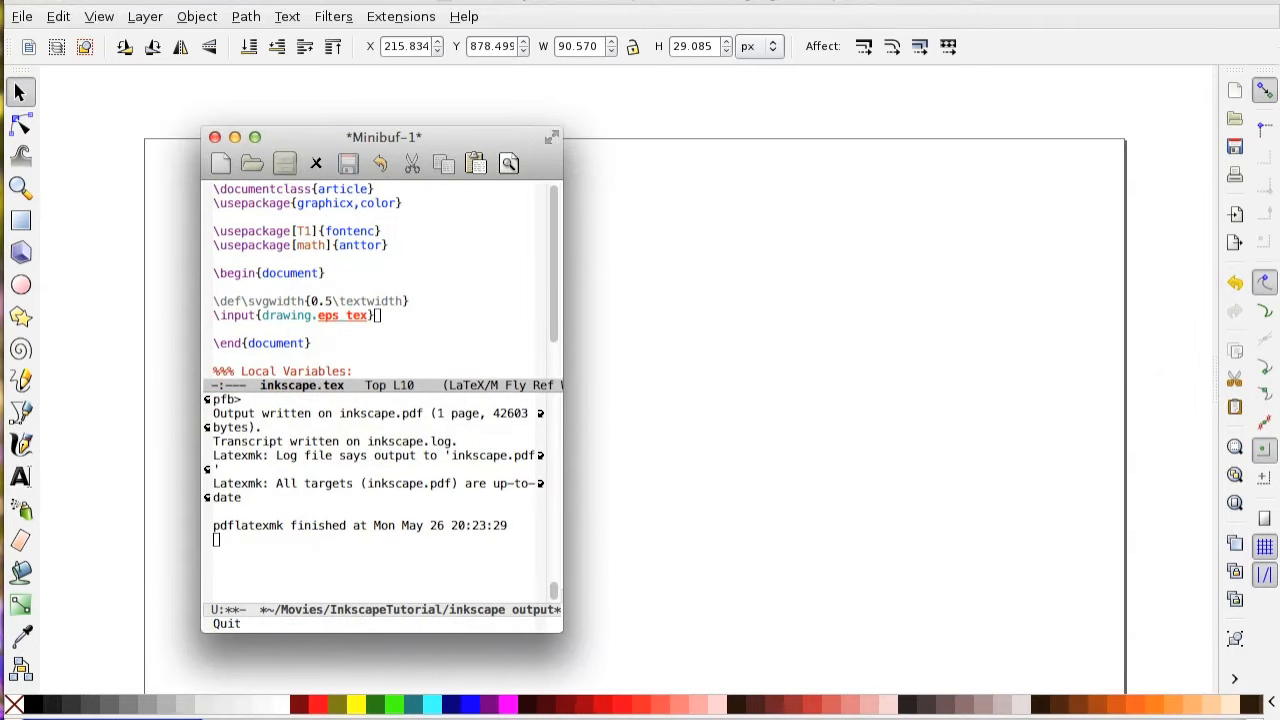
key(ctrl+c)
key(ctrl+c)
key(Tab)
key(ctrl+c)
key(ctrl+c)
key(ctrl+g)
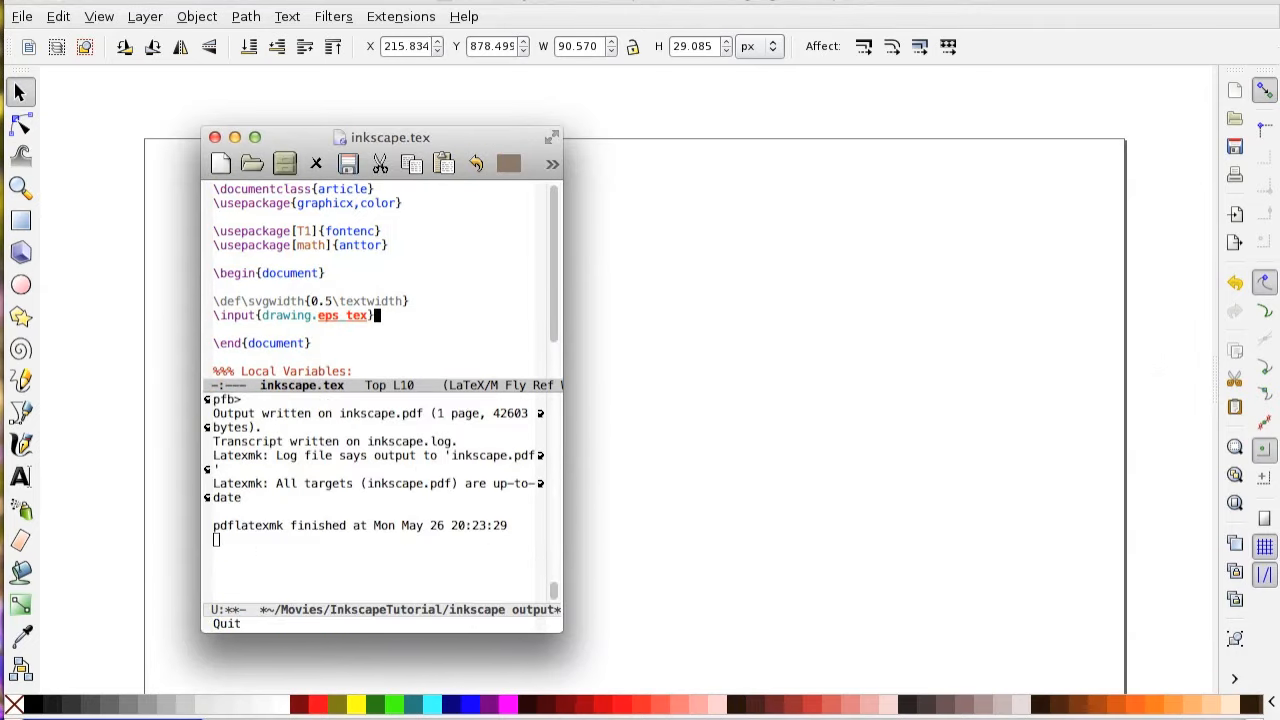
Add a trailing space to the input line of inkscape.tex, recompile with pdflatexmk and inspect the enlarged figure in inkscape.pdf.
key(ctrl+c)
key(ctrl+c)
key(Return)
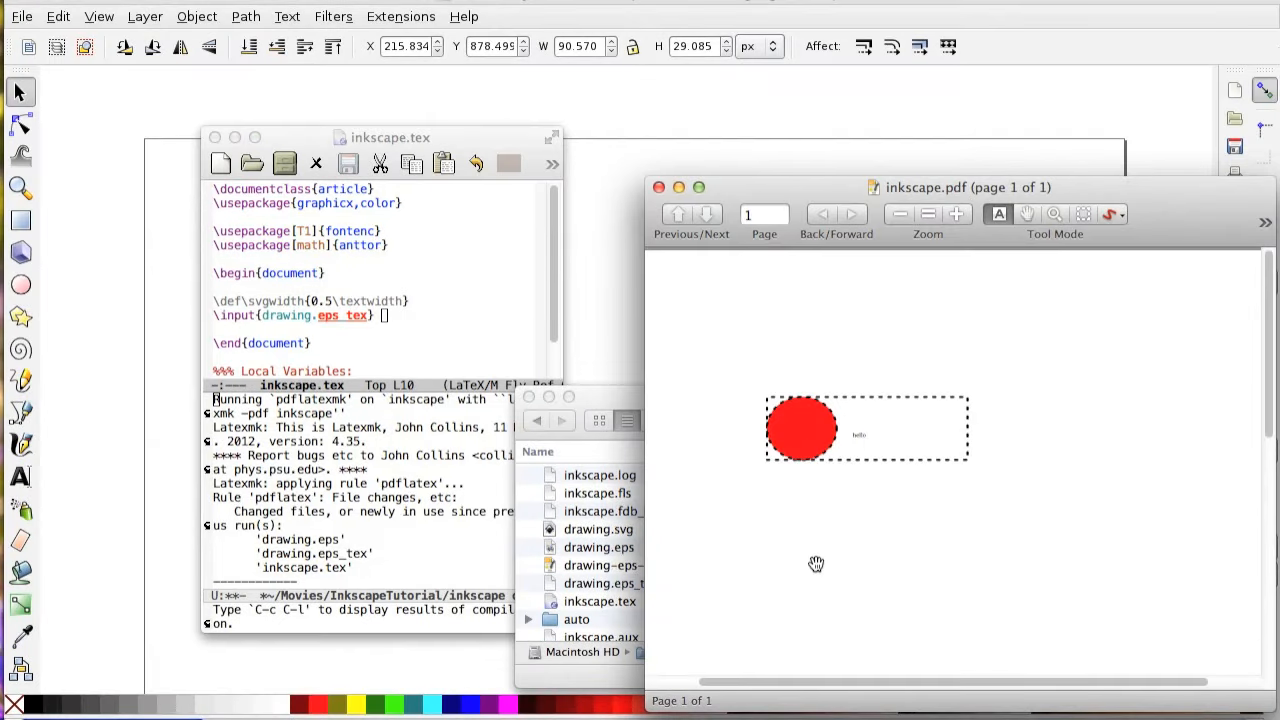
click(958, 214)
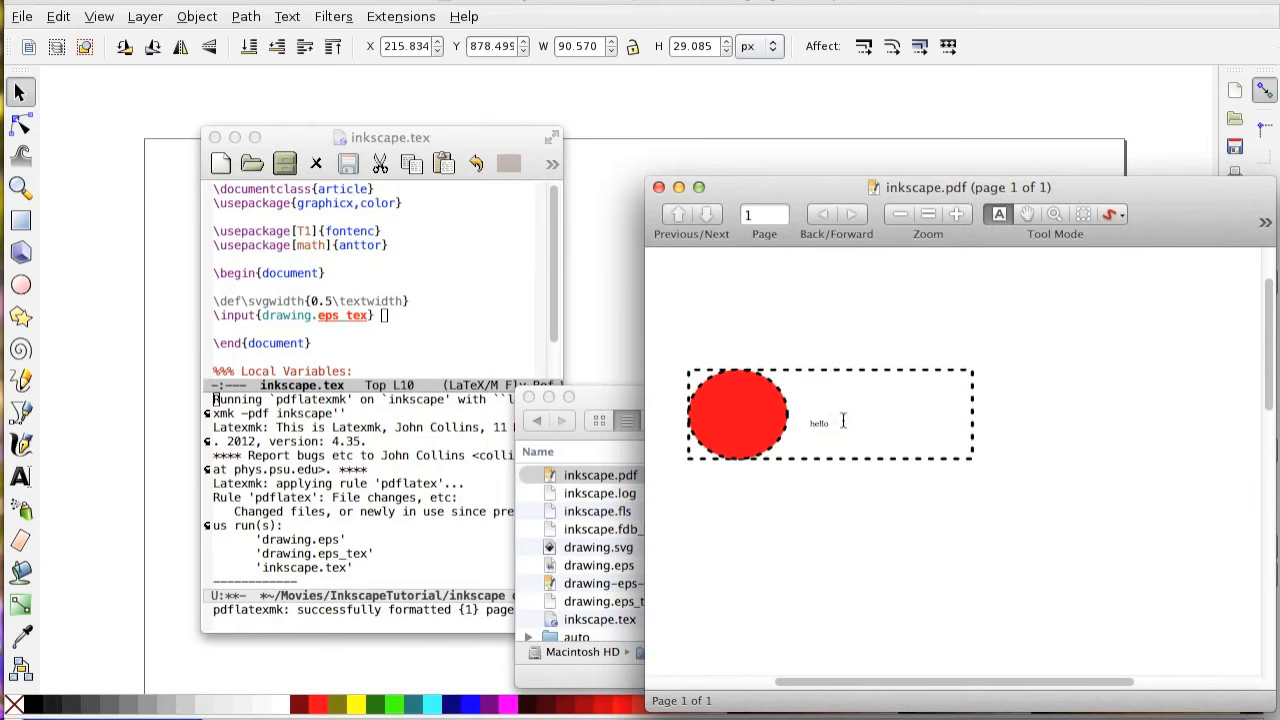
Switch to Inkscape and, with snapping turned off, narrow the white rectangle from its right side to about 55.7 px wide.
key(super+Tab)
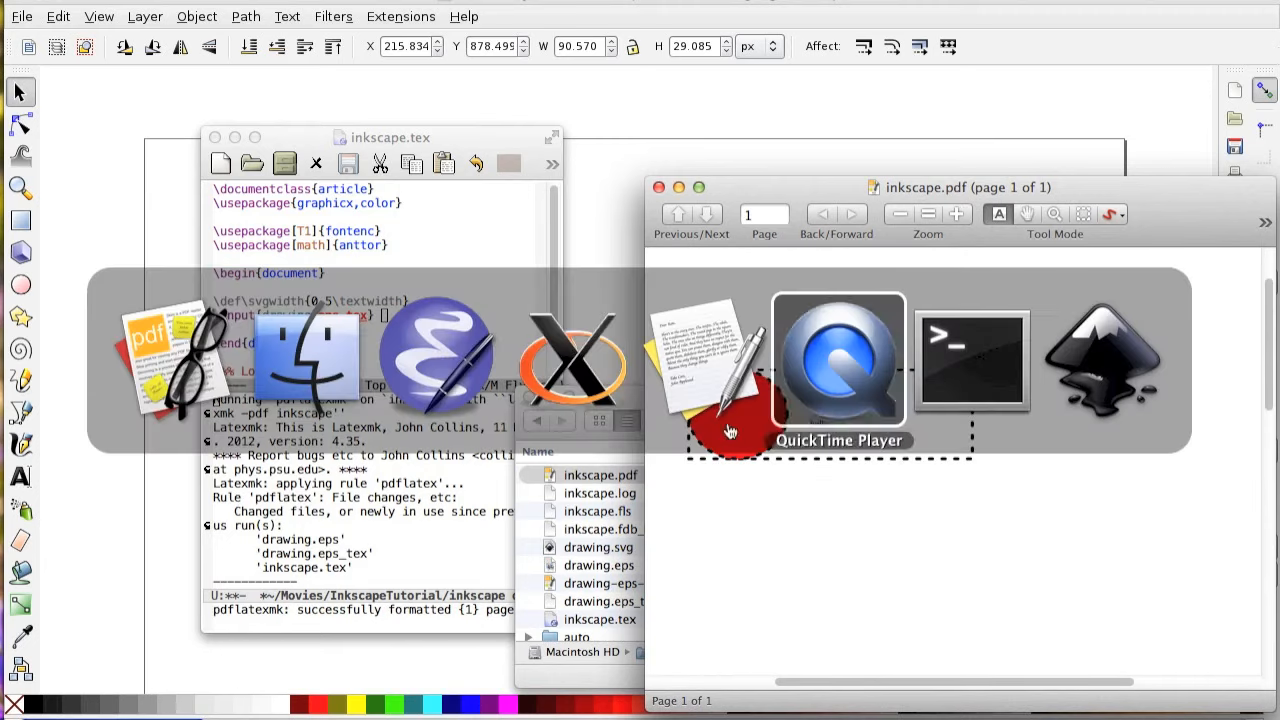
click(548, 403)
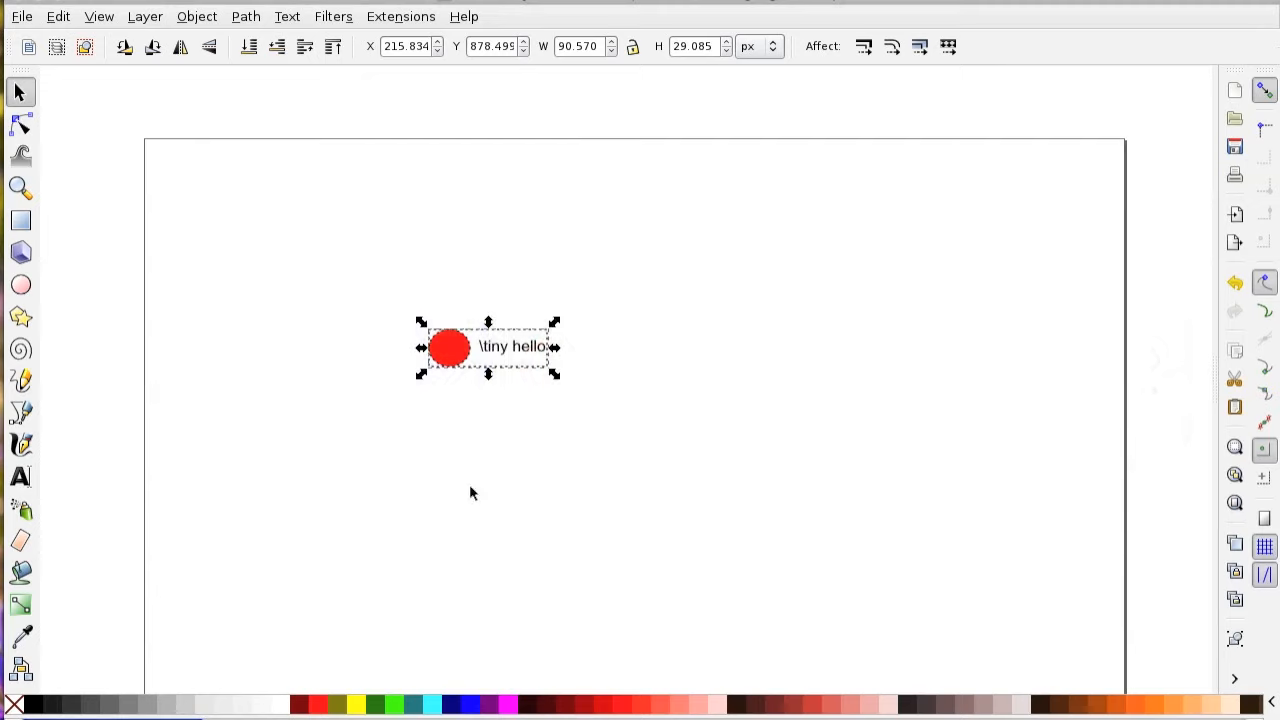
click(530, 368)
click(525, 360)
click(503, 358)
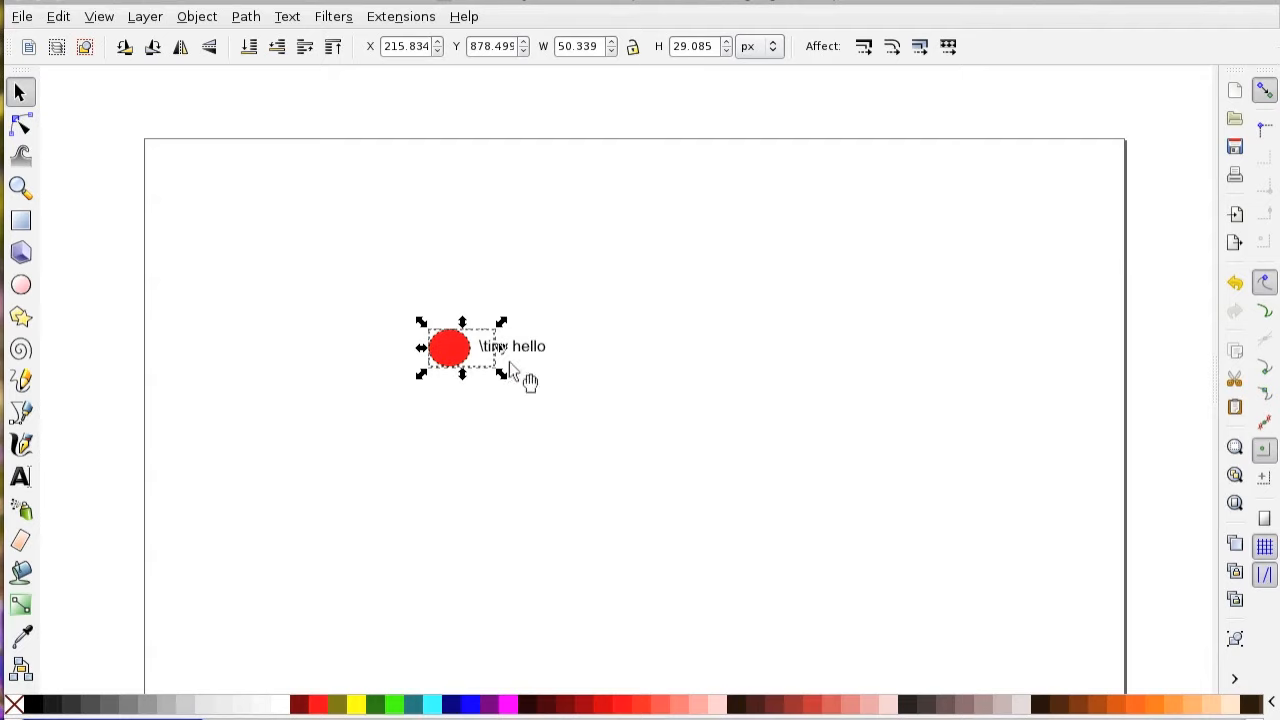
mouse_move(503, 367)
mouse_down()
mouse_move(517, 370)
mouse_move(494, 389)
mouse_move(507, 378)
mouse_up()
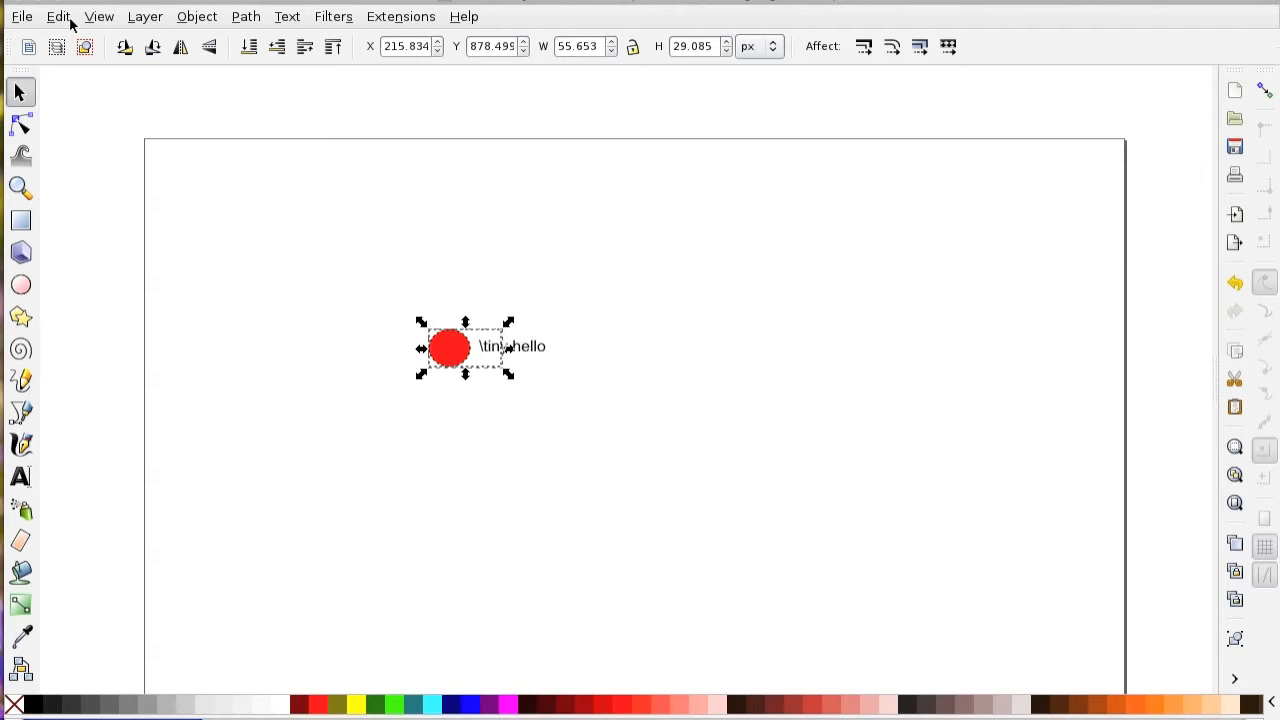
Save a copy of the drawing with the narrowed rectangle as drawing.eps, keeping the previous export settings.
click(20, 17)
click(71, 182)
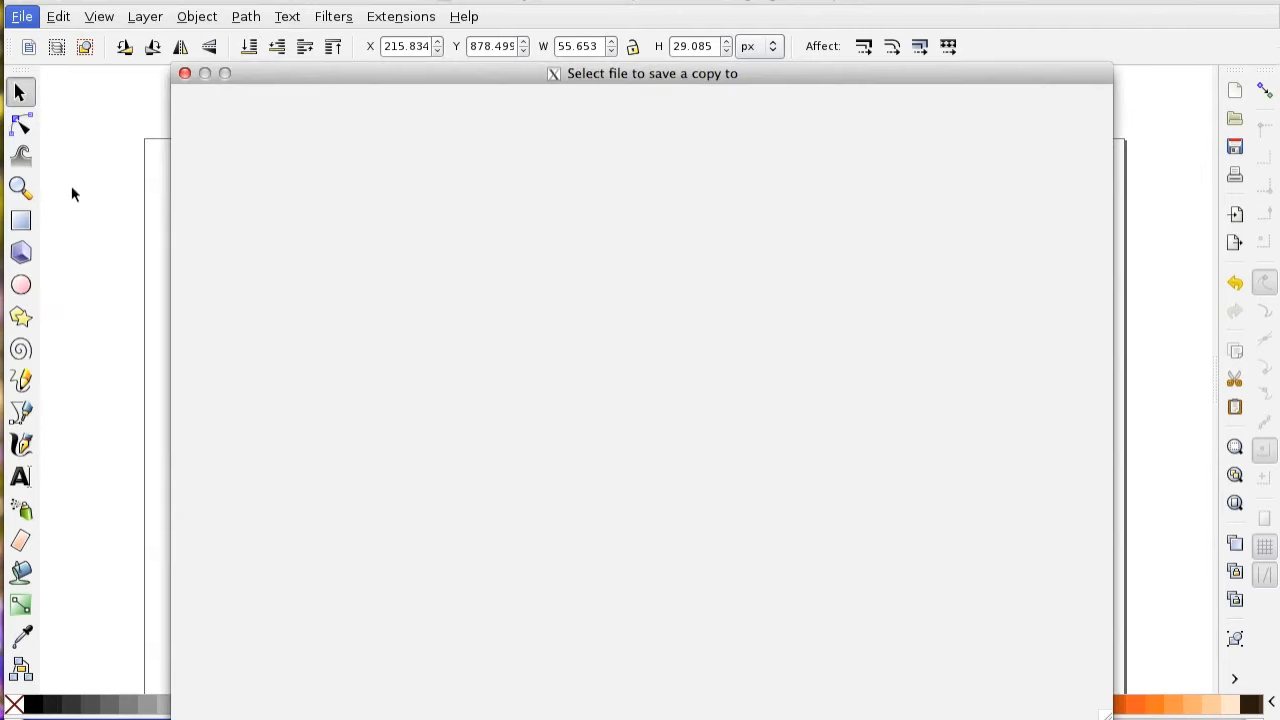
key(Return)
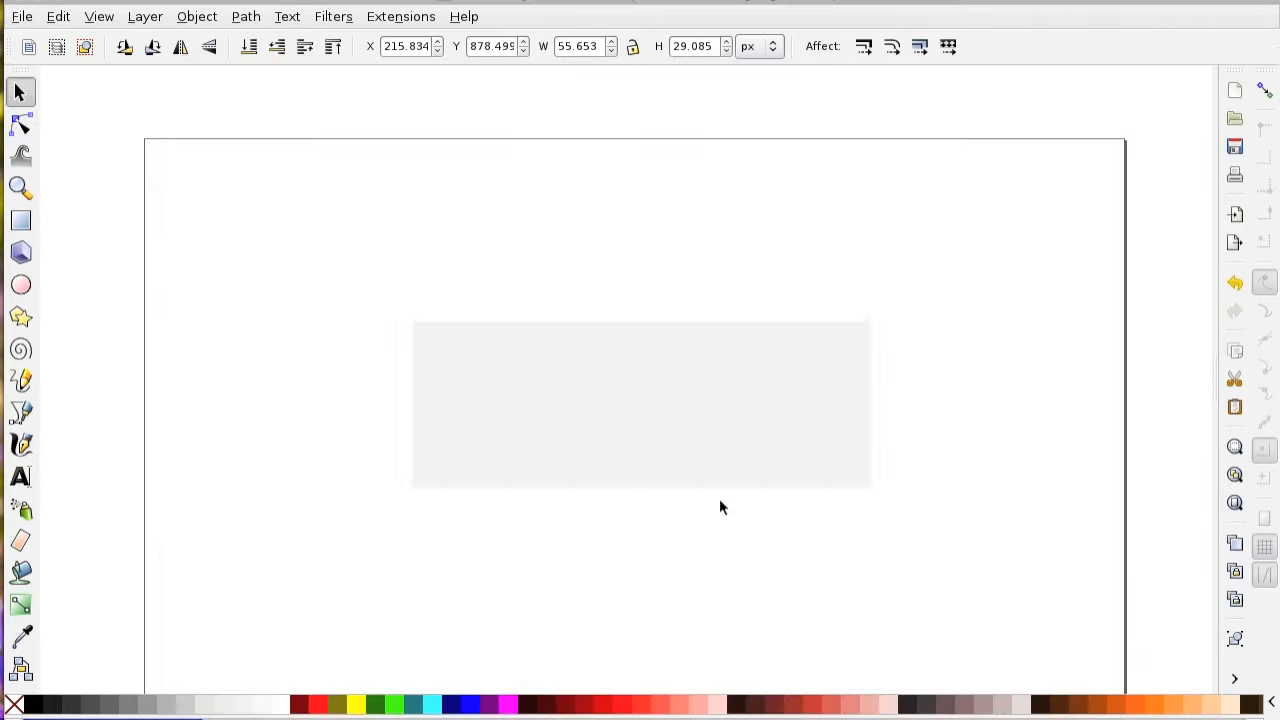
key(Return)
Switch to Emacs, add another trailing space to the input line of inkscape.tex and recompile it with pdflatexmk.
key(super+Tab)
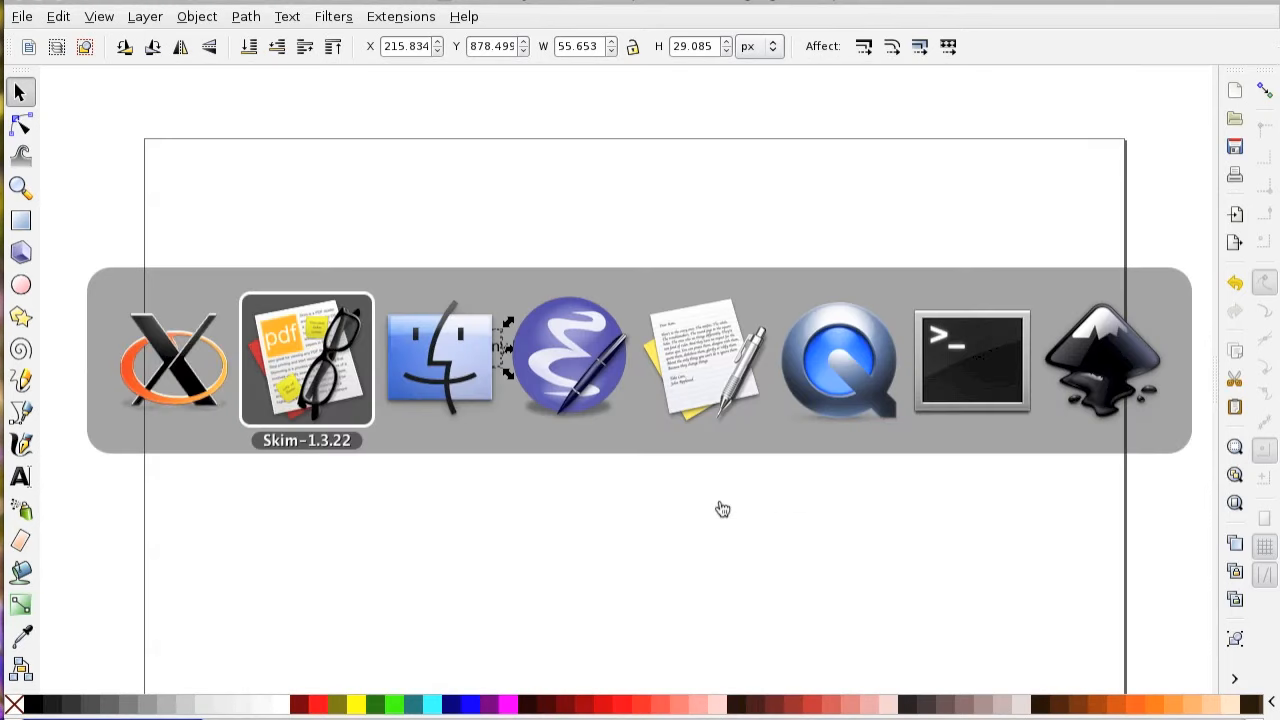
key(super+shift+Tab)
click(541, 411)
key(ctrl+c)
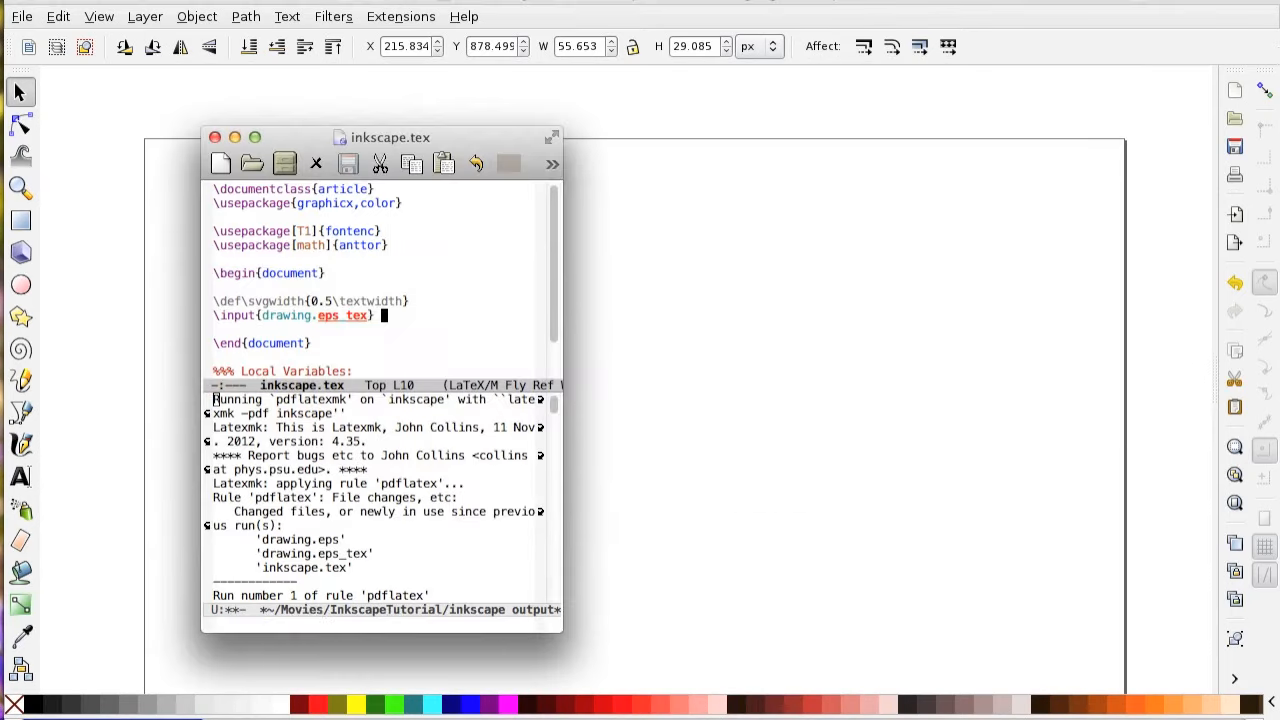
key(ctrl+c)
key(ctrl+g)
key(ctrl+c)
key(ctrl+c)
key(Return)
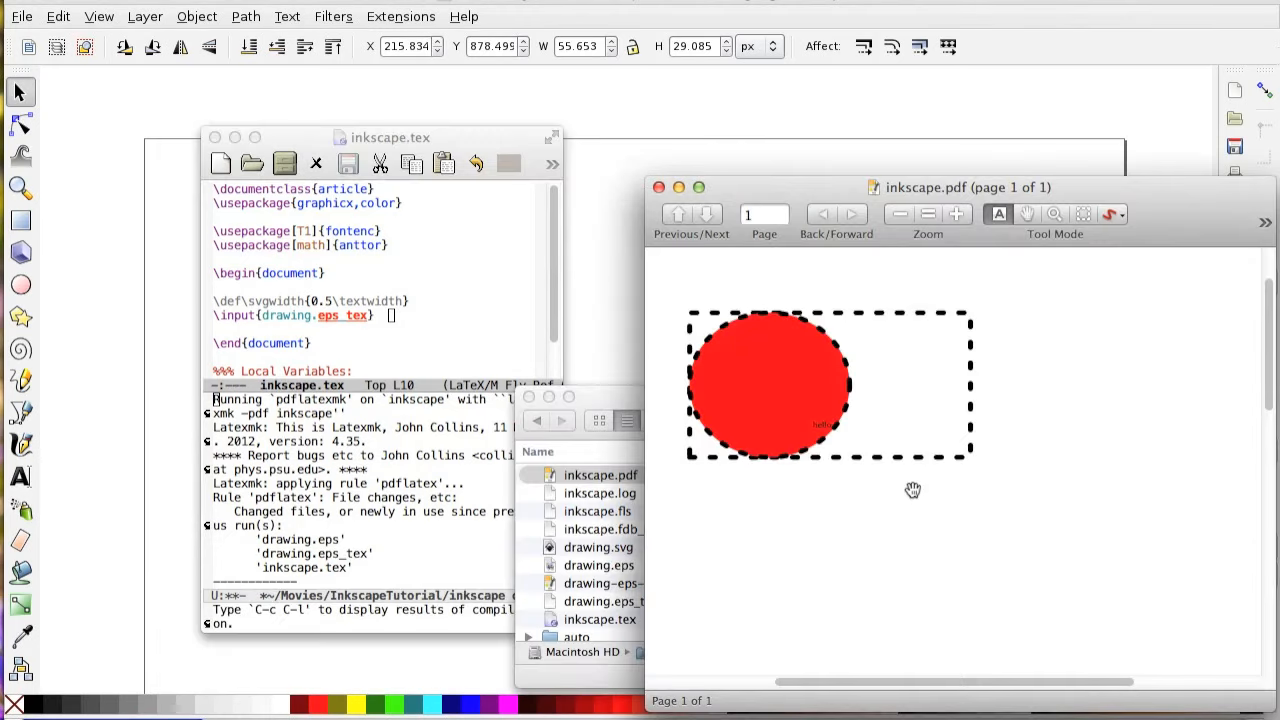
Switch to Inkscape and compare the rectangle and \tiny hello label in the drawing with the figure in inkscape.pdf.
click(570, 12)
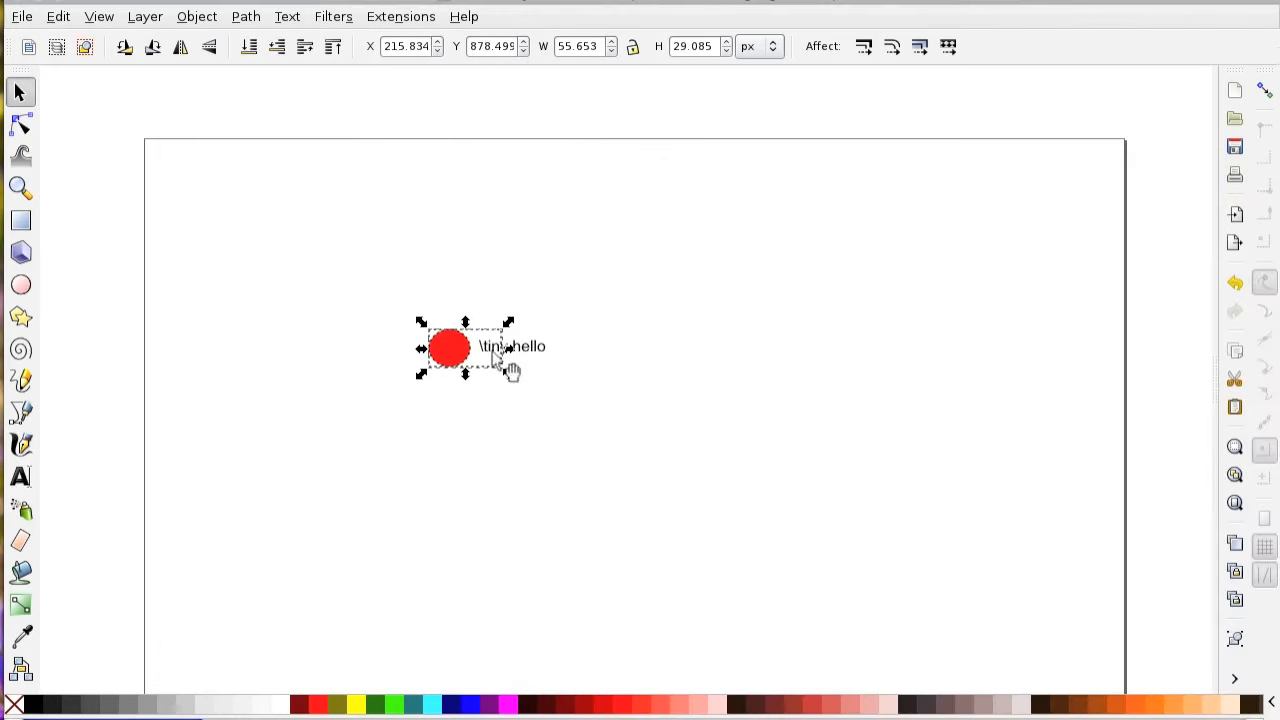
drag(484, 356, 484, 360)
scroll(473, 342, up, 4)
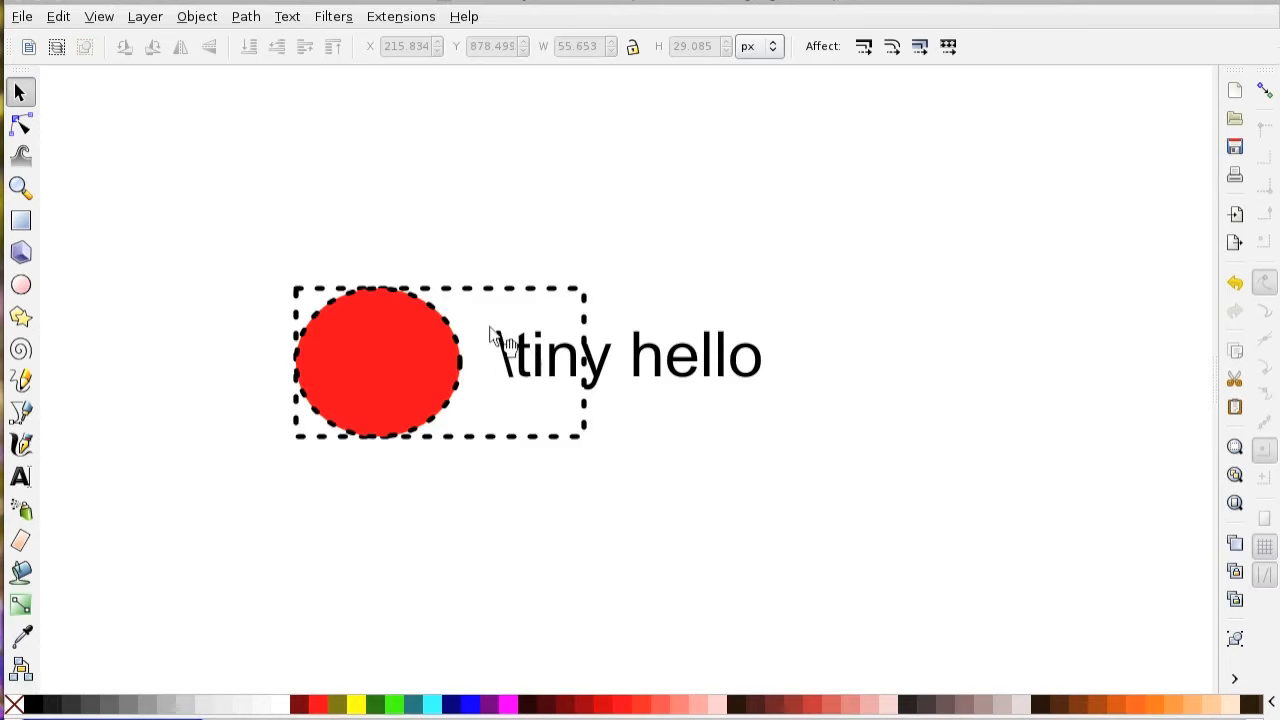
click(457, 352)
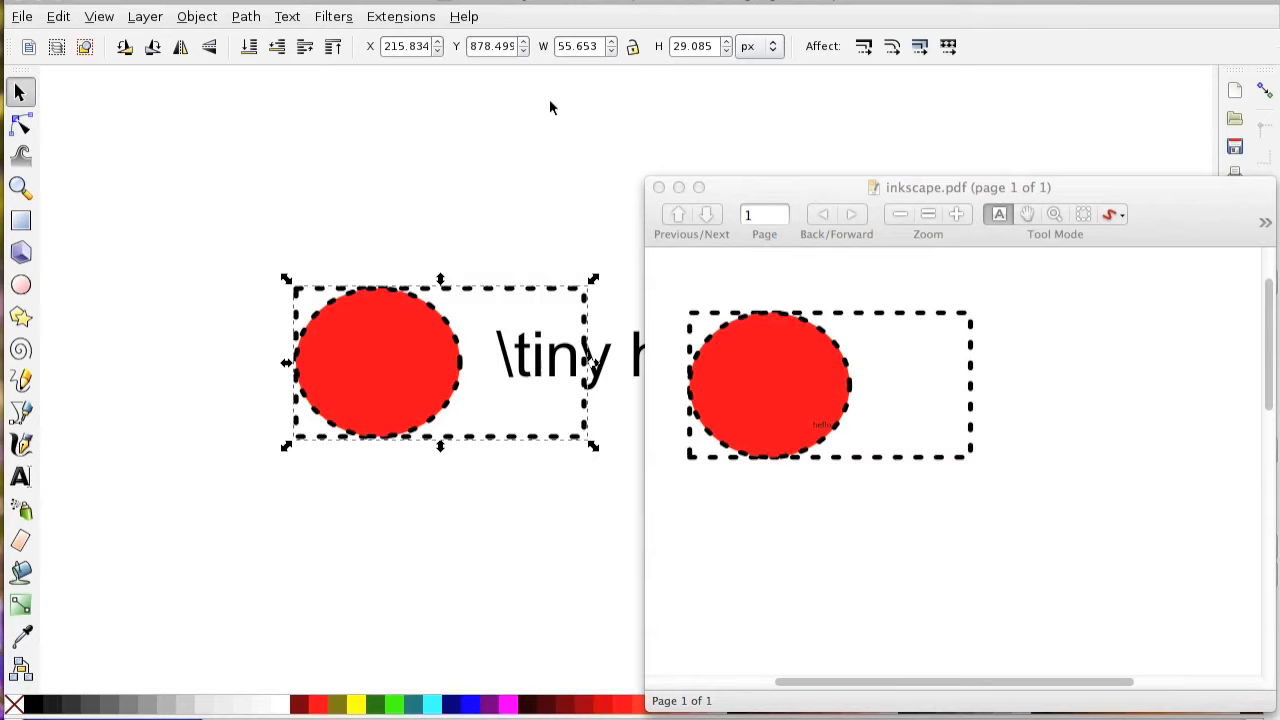
click(650, 101)
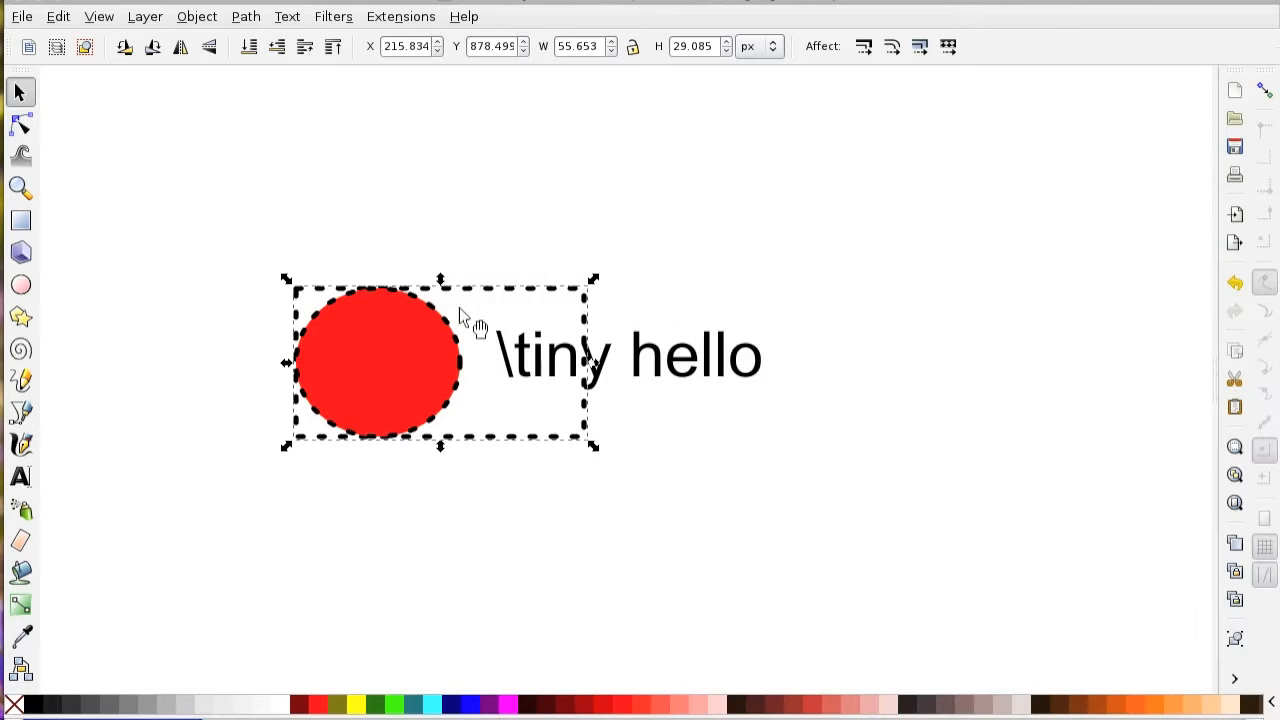
click(680, 362)
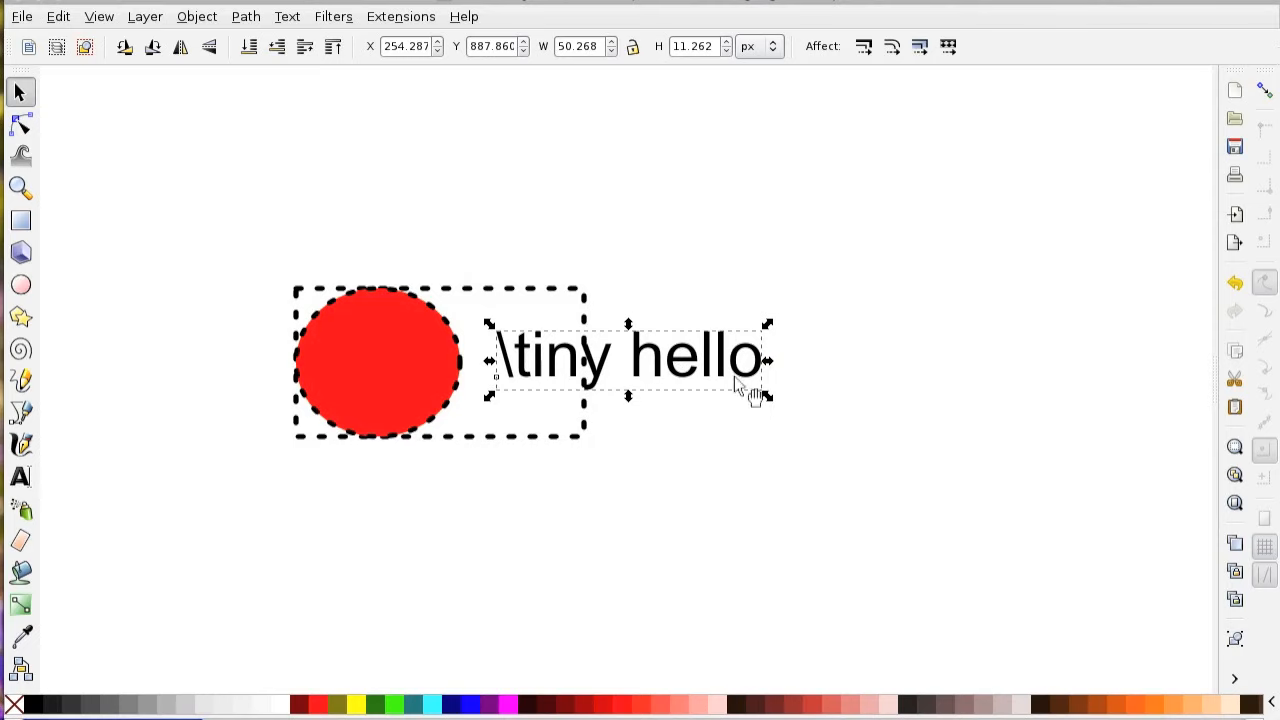
key(super+Tab)
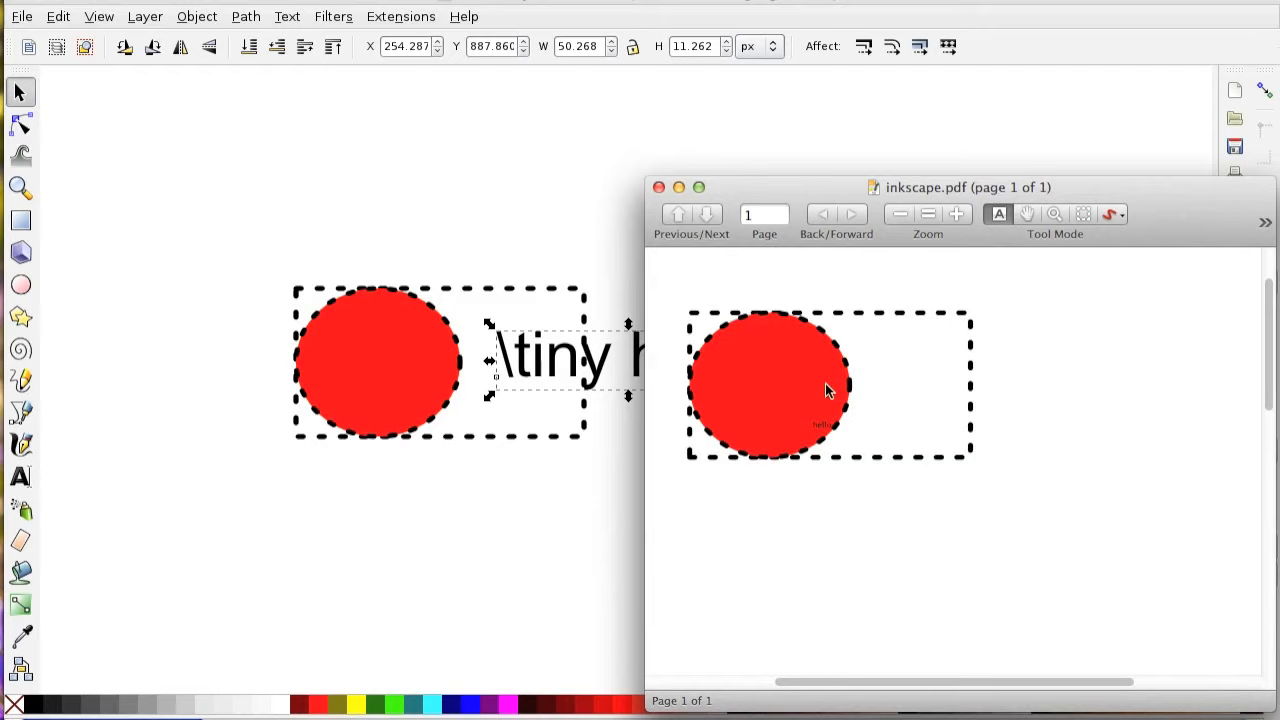
click(335, 5)
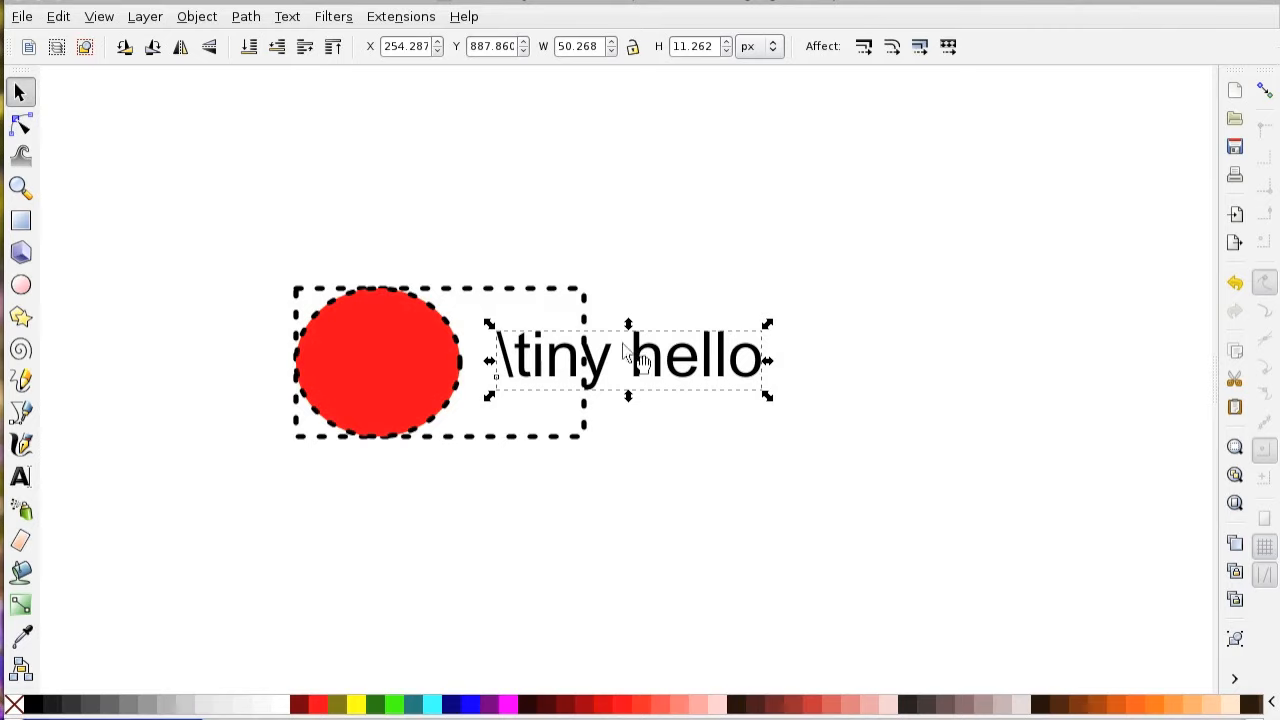
Try squeezing the \tiny hello label horizontally to about 0.36 px wide, and restore its full width.
drag(767, 362, 507, 364)
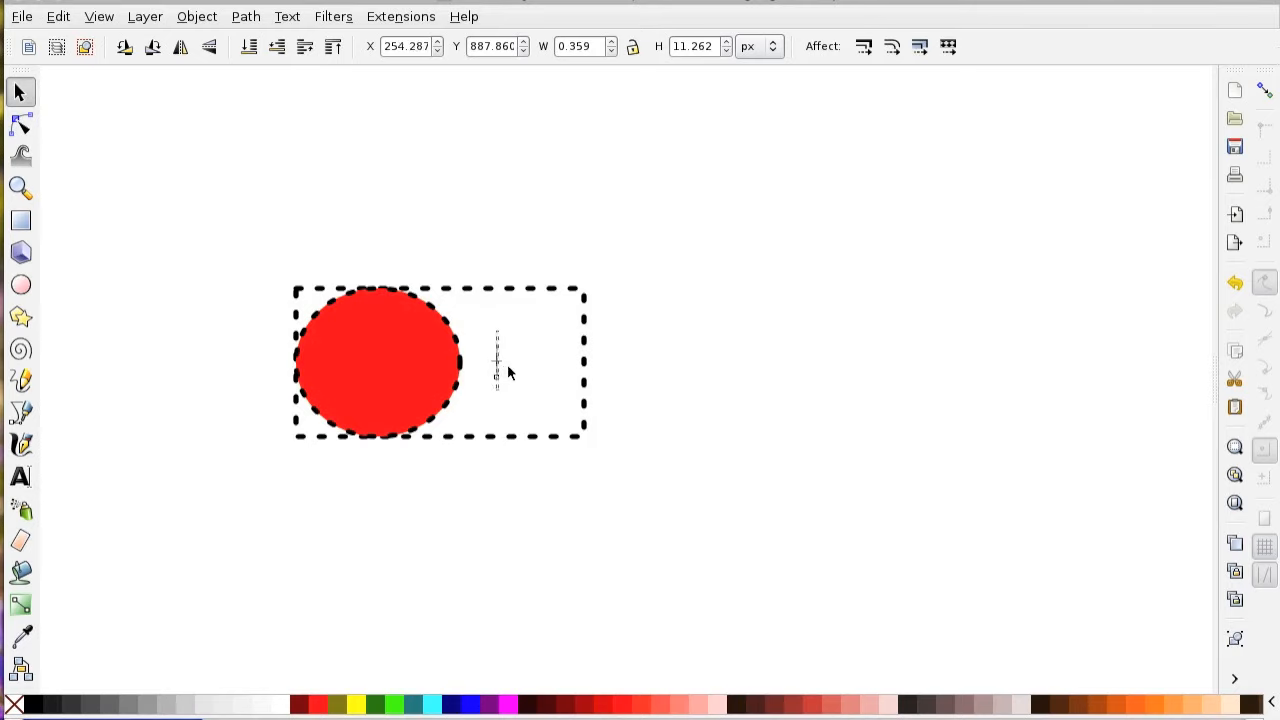
click(175, 348)
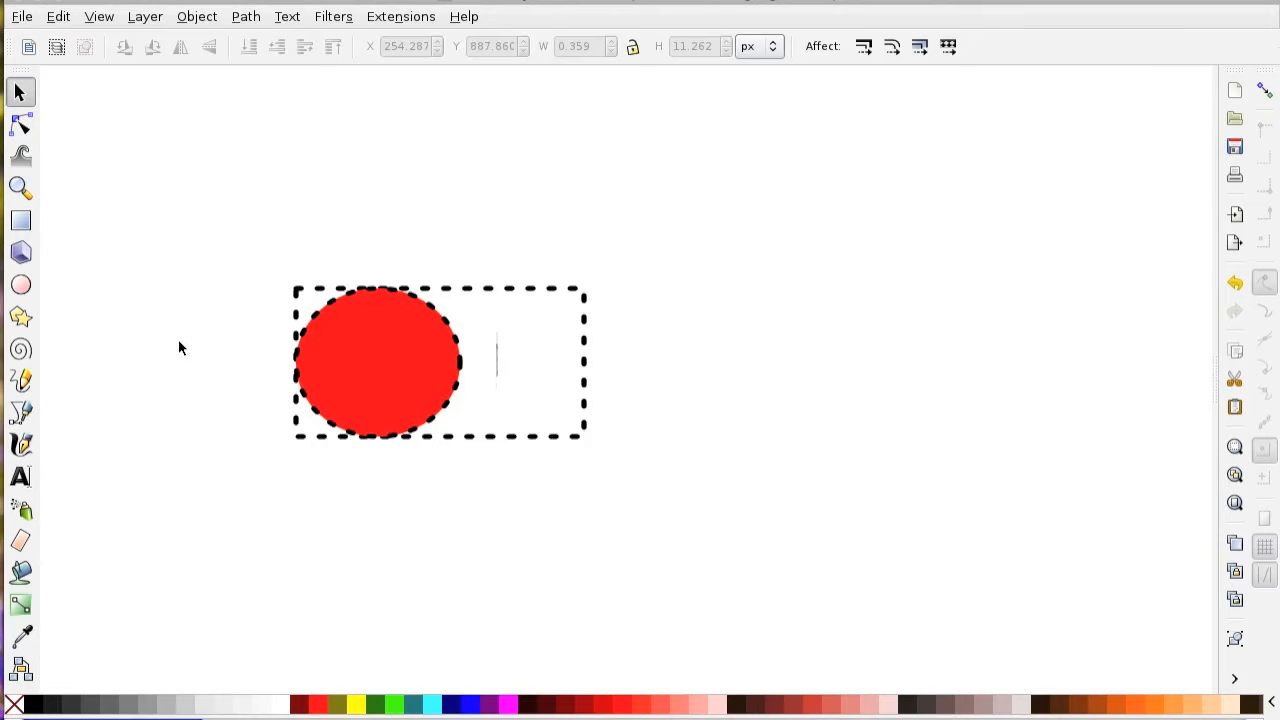
click(584, 364)
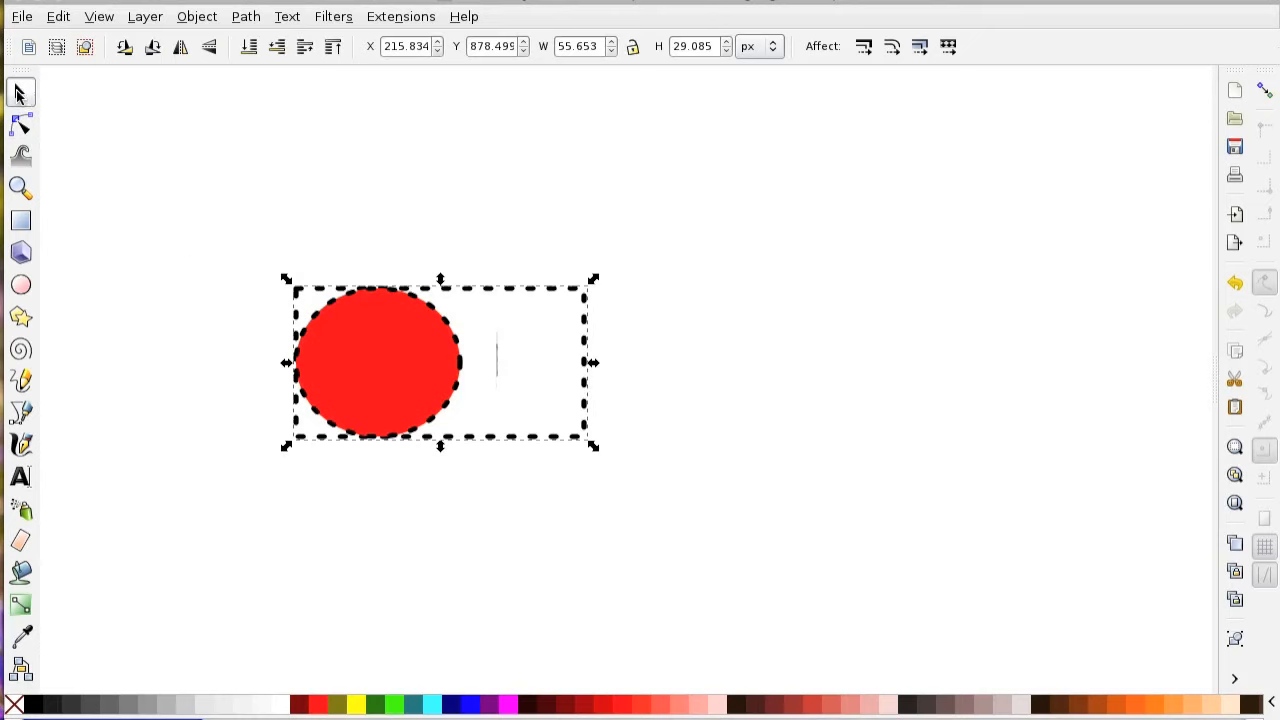
click(234, 191)
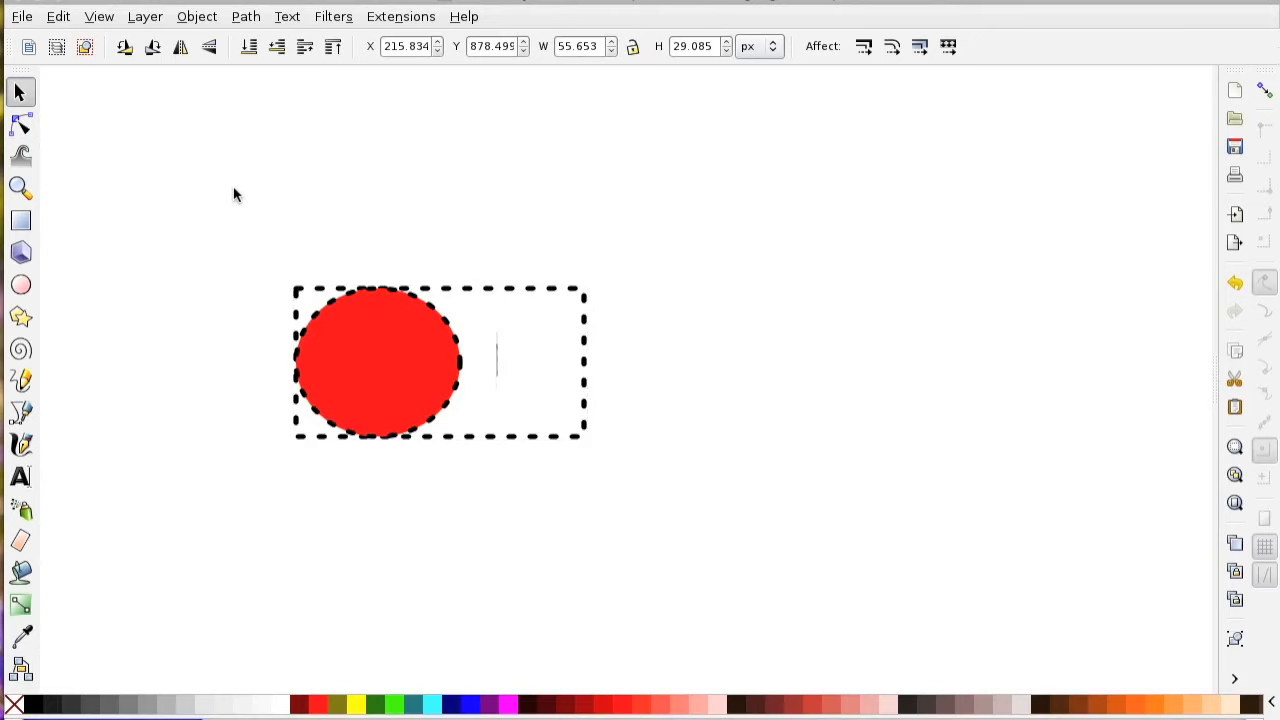
ctrl+click(497, 363)
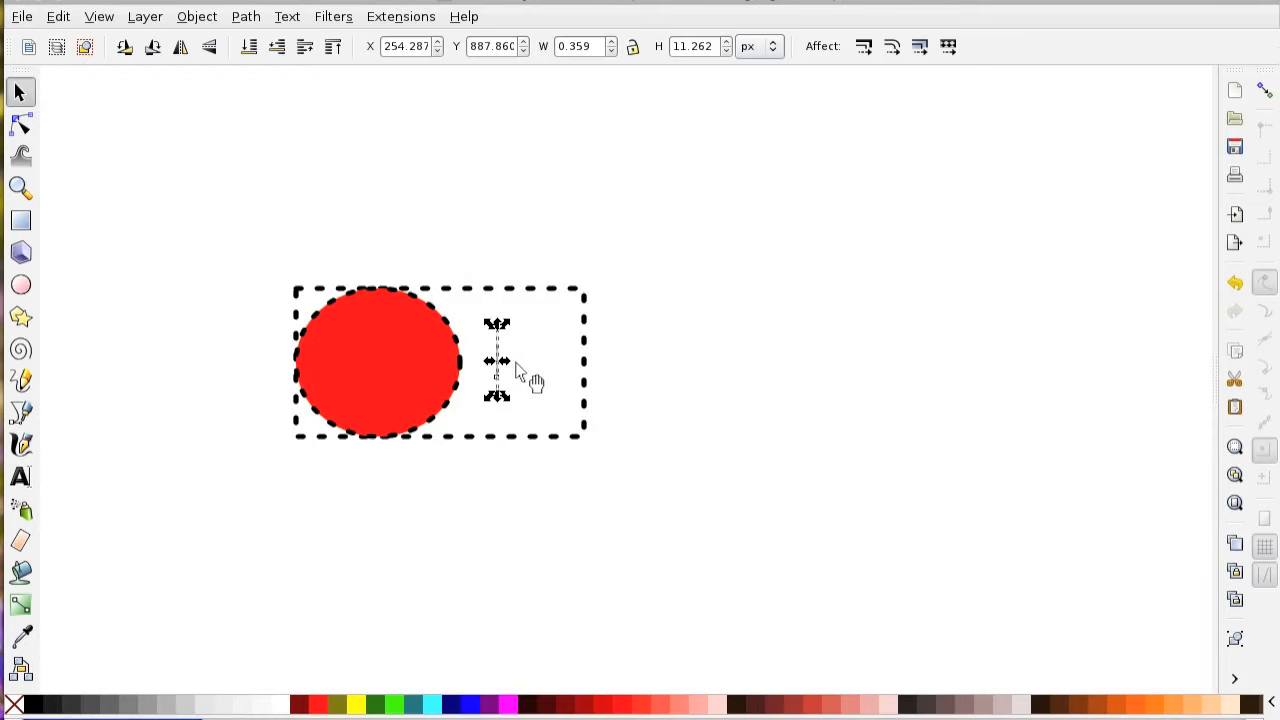
drag(510, 358, 772, 360)
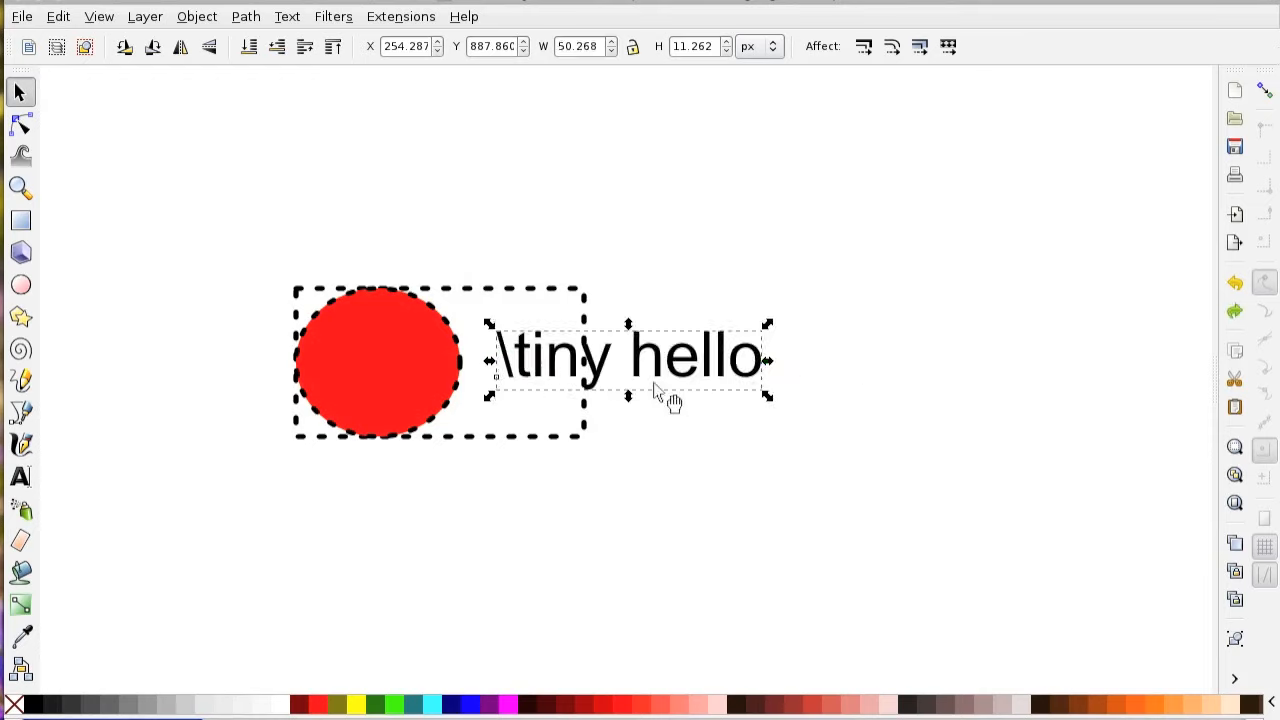
Try font size 4 on the \tiny hello label and undo the size change.
triple_click(636, 352)
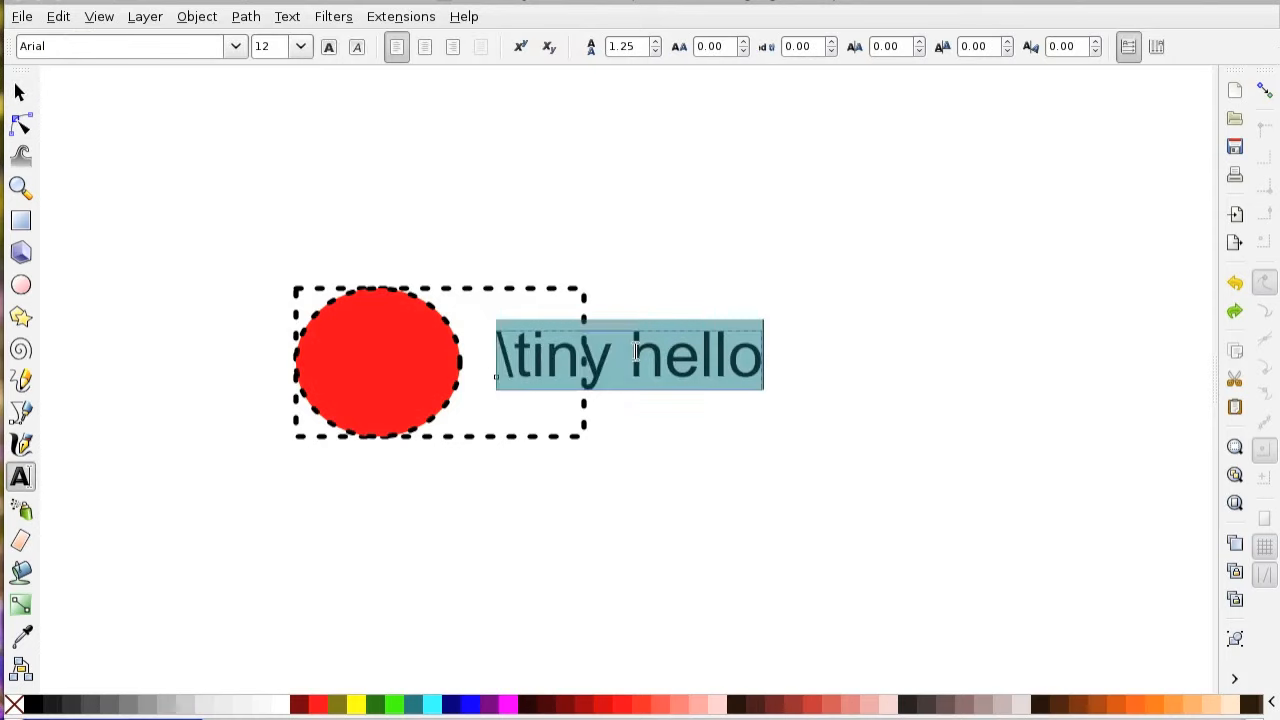
click(300, 46)
click(286, 77)
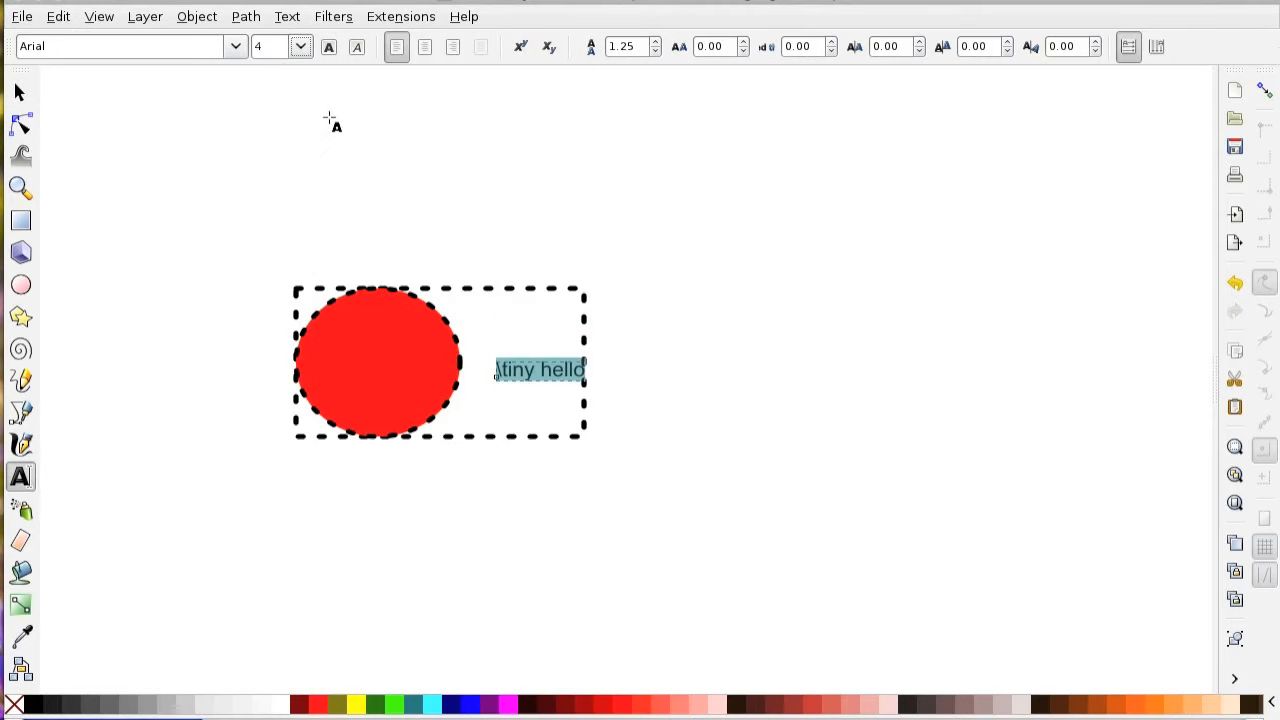
key(ctrl+z)
Squeeze the \tiny hello label horizontally from its right side to about 0.74 px wide and deselect it.
click(19, 92)
click(766, 360)
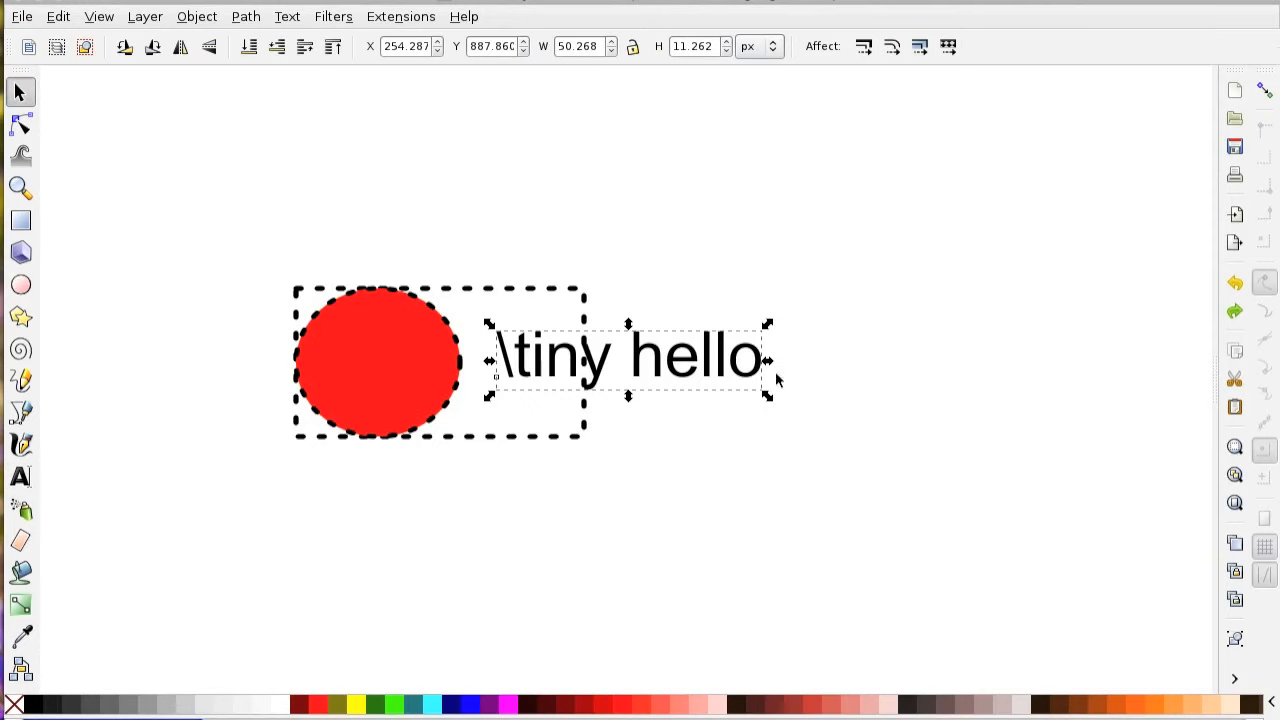
drag(766, 362, 507, 368)
click(507, 366)
click(429, 201)
Save a copy of the drawing with the squeezed label as Encapsulated PostScript, replacing drawing.eps.
click(21, 16)
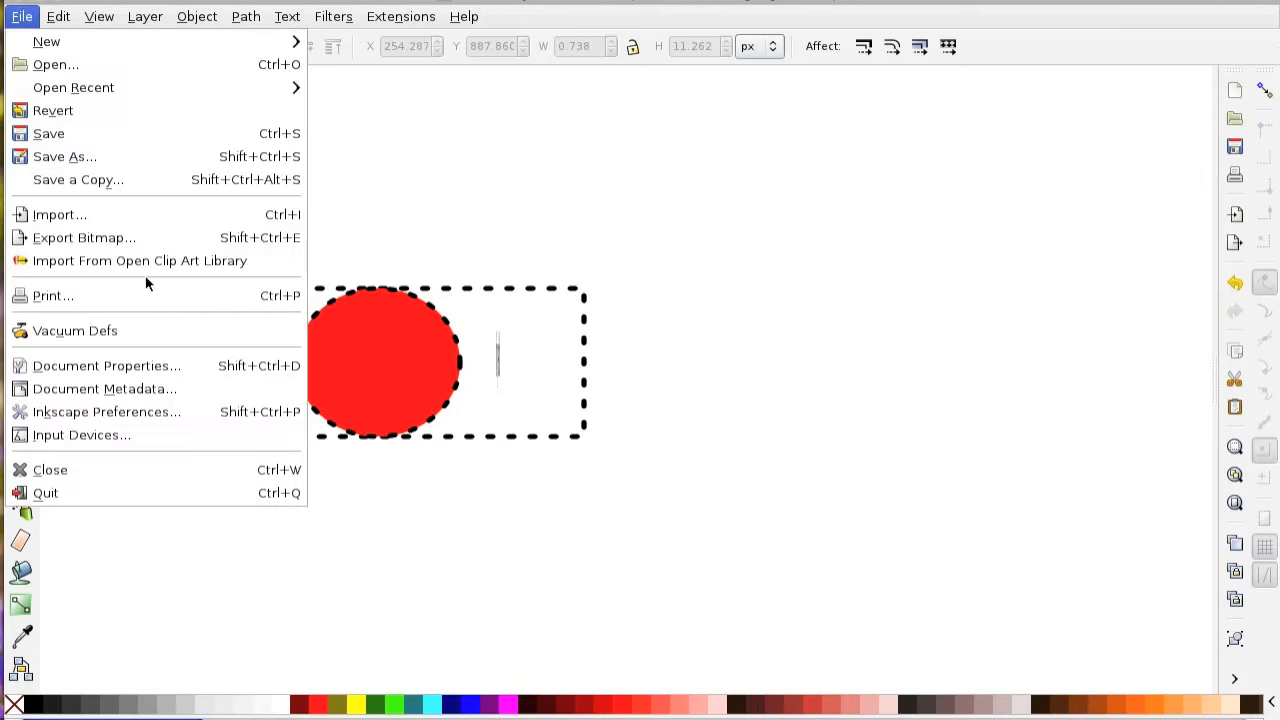
click(107, 186)
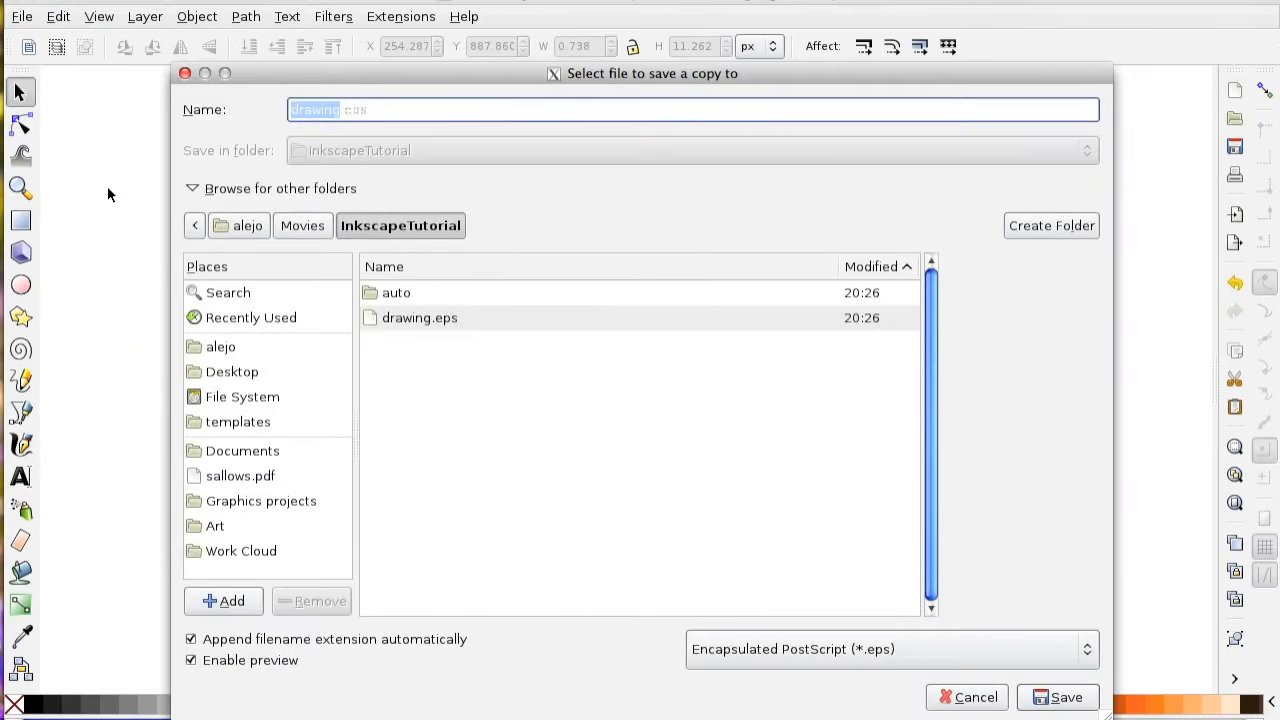
key(Return)
key(Return)
Switch to Emacs, remove one trailing space from the input line of inkscape.tex, recompile, and bring inkscape.pdf forward.
key(super+Tab)
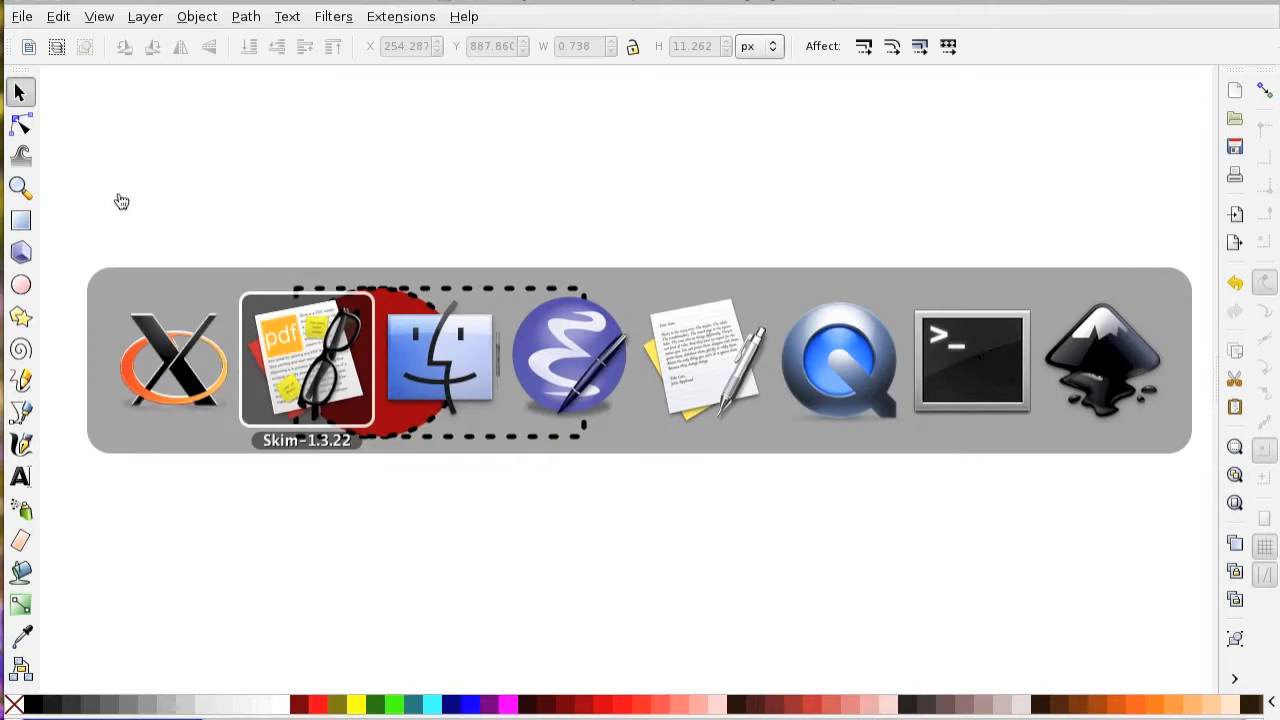
click(547, 384)
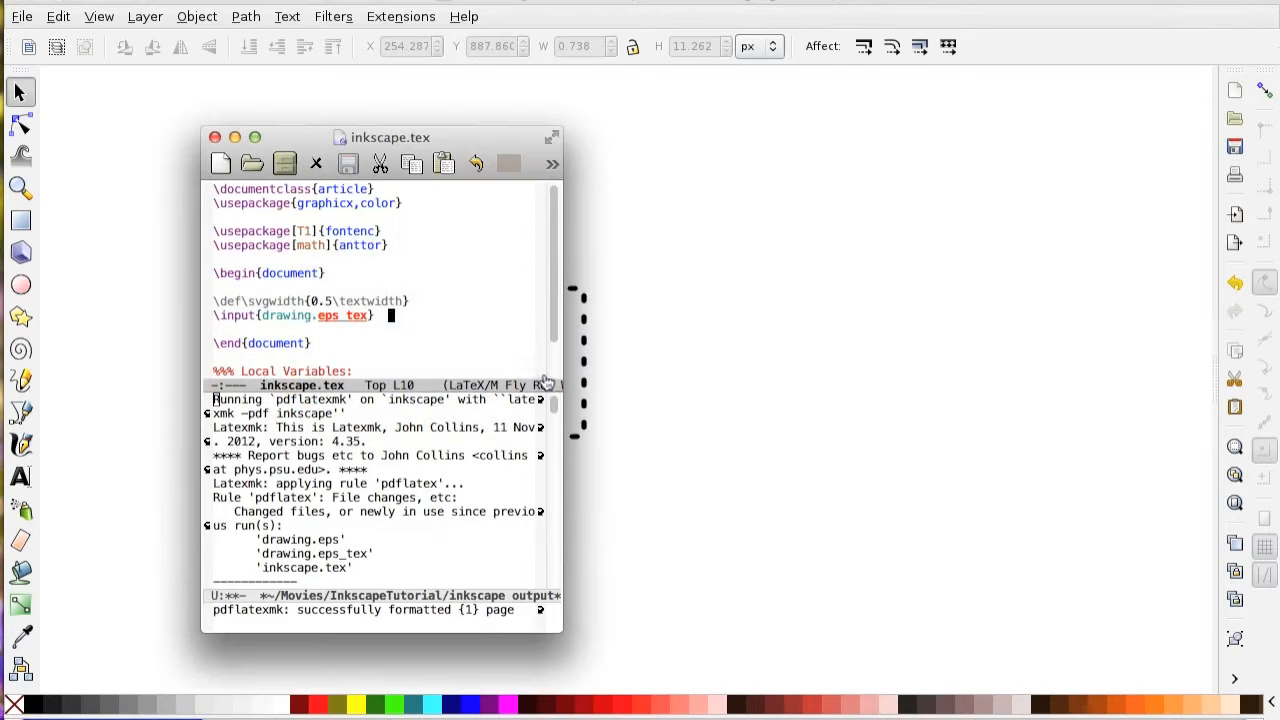
key(ctrl+c)
key(ctrl+c)
key(Return)
click(976, 488)
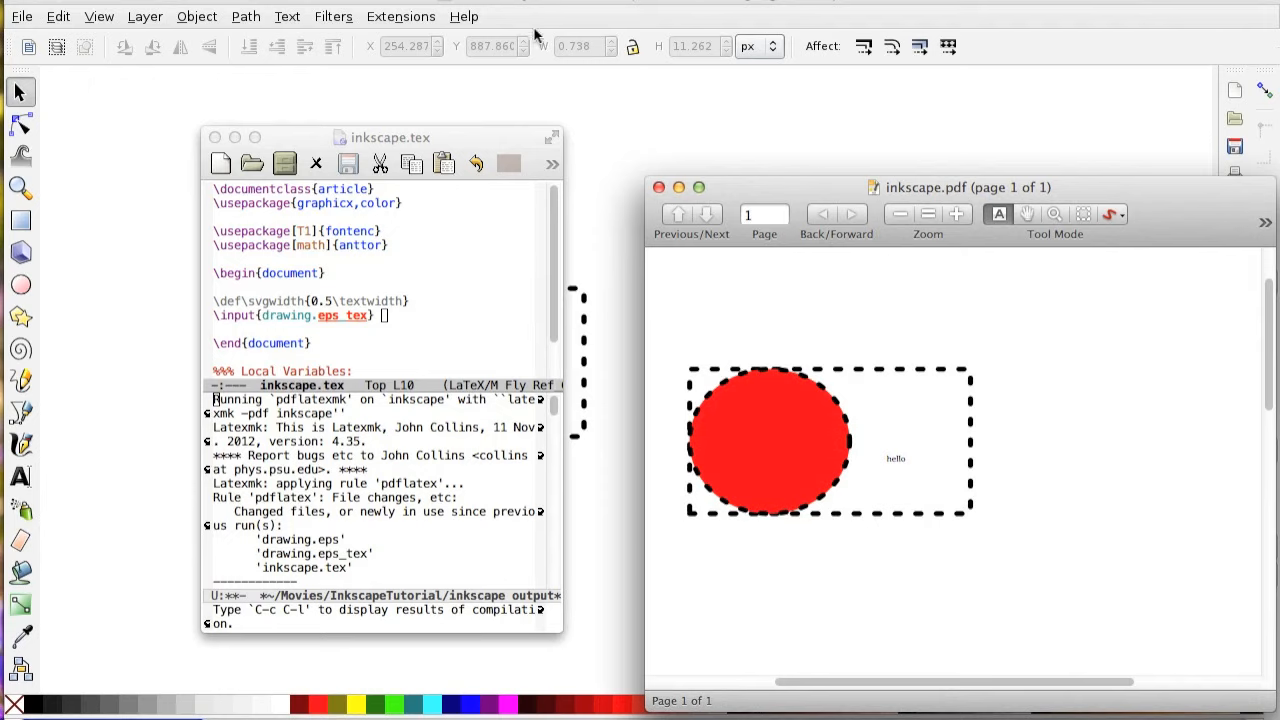
Move the inkscape.tex window aside, return to Inkscape and examine the squeezed label up close.
drag(505, 140, 235, 133)
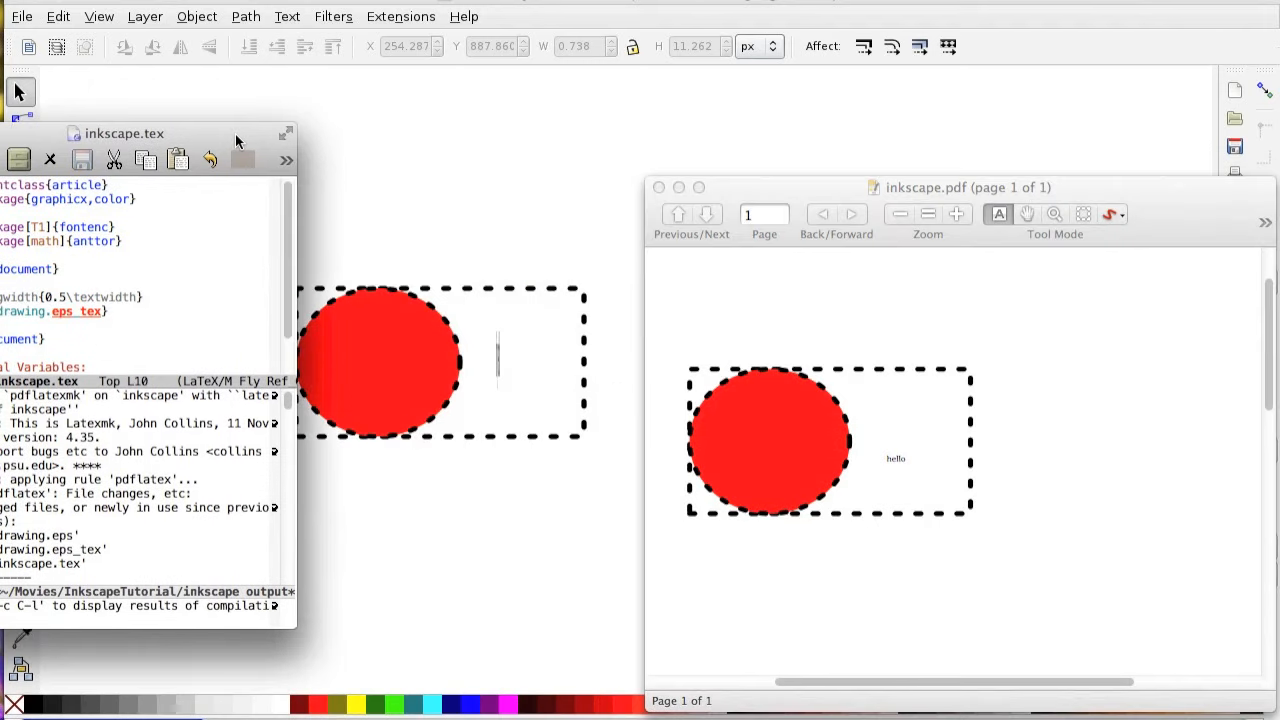
click(503, 409)
click(498, 360)
scroll(500, 368, up, 6)
click(487, 486)
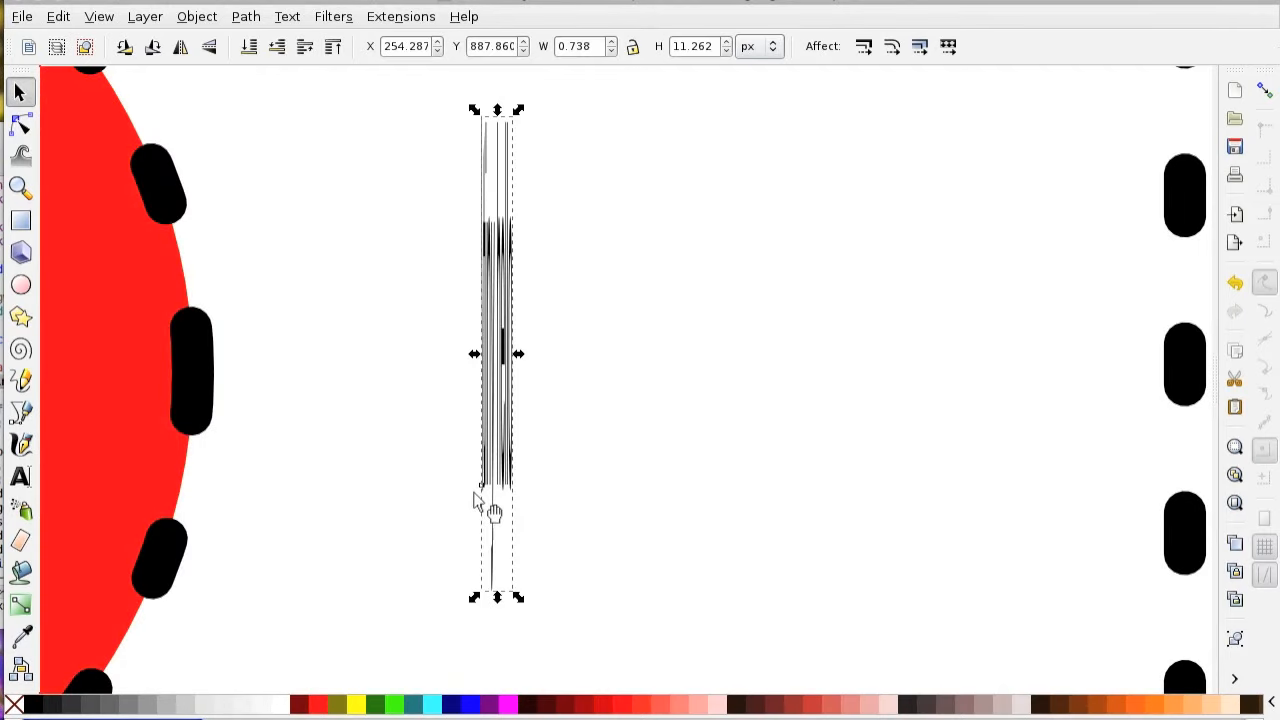
Add a test text "fdssd" beside the squeezed label inside the rectangle, and delete it.
click(20, 477)
click(658, 490)
text(fdssd)
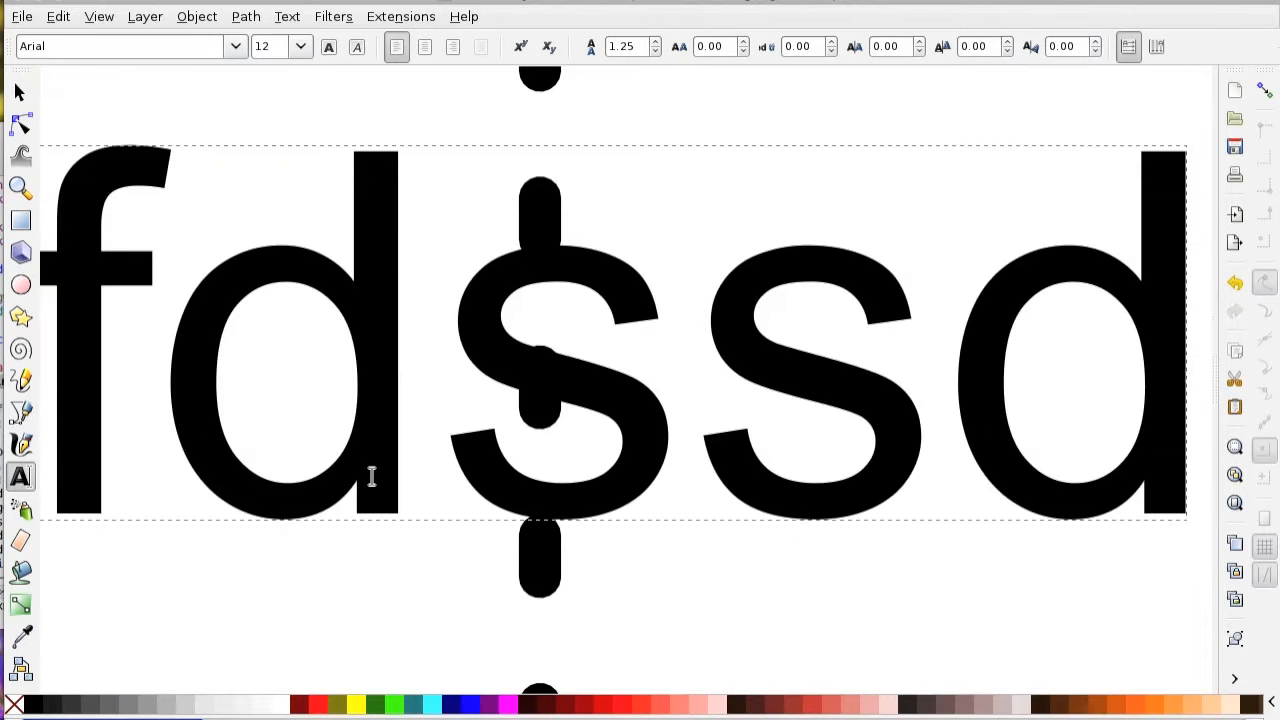
ctrl+scroll(371, 477, down, 4)
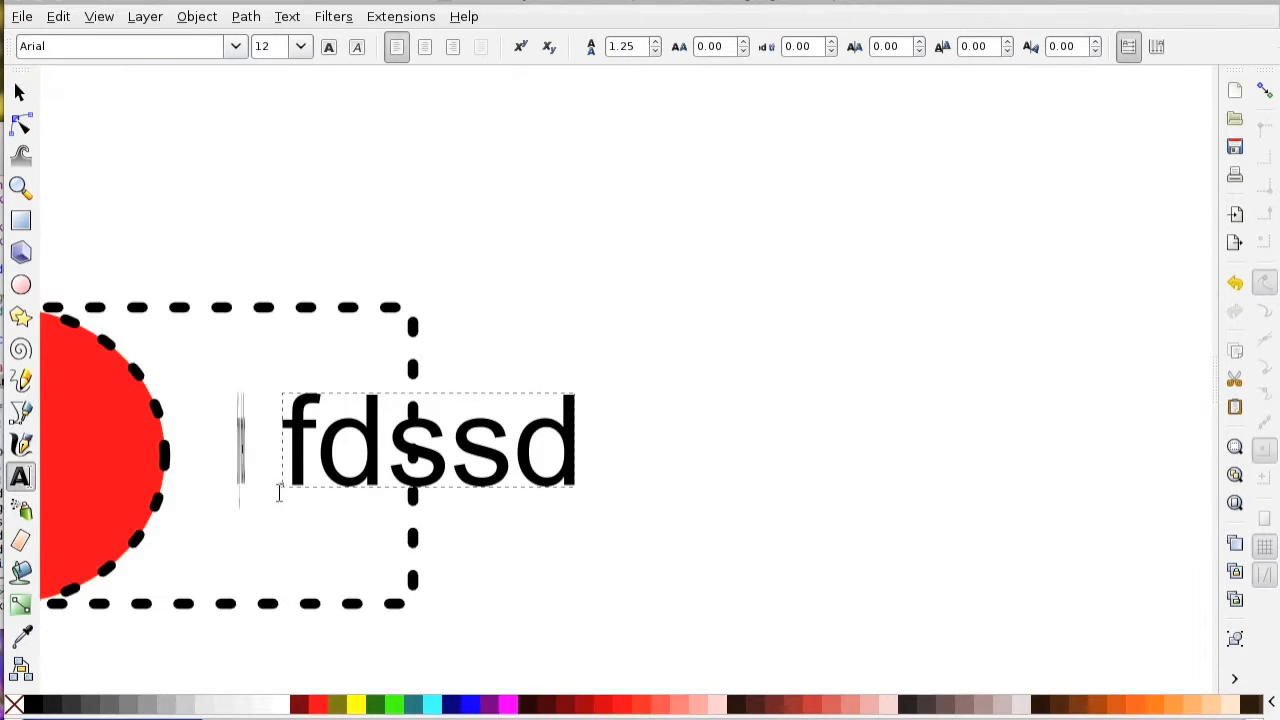
key(F1)
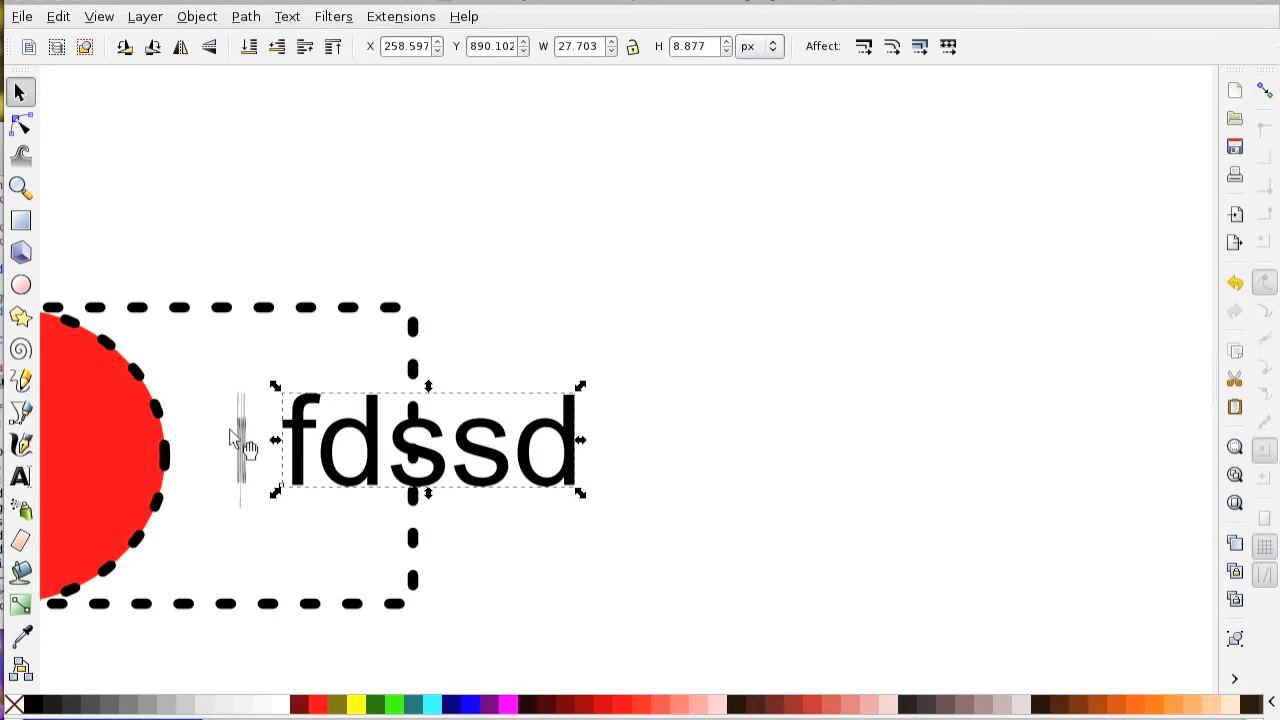
key(Delete)
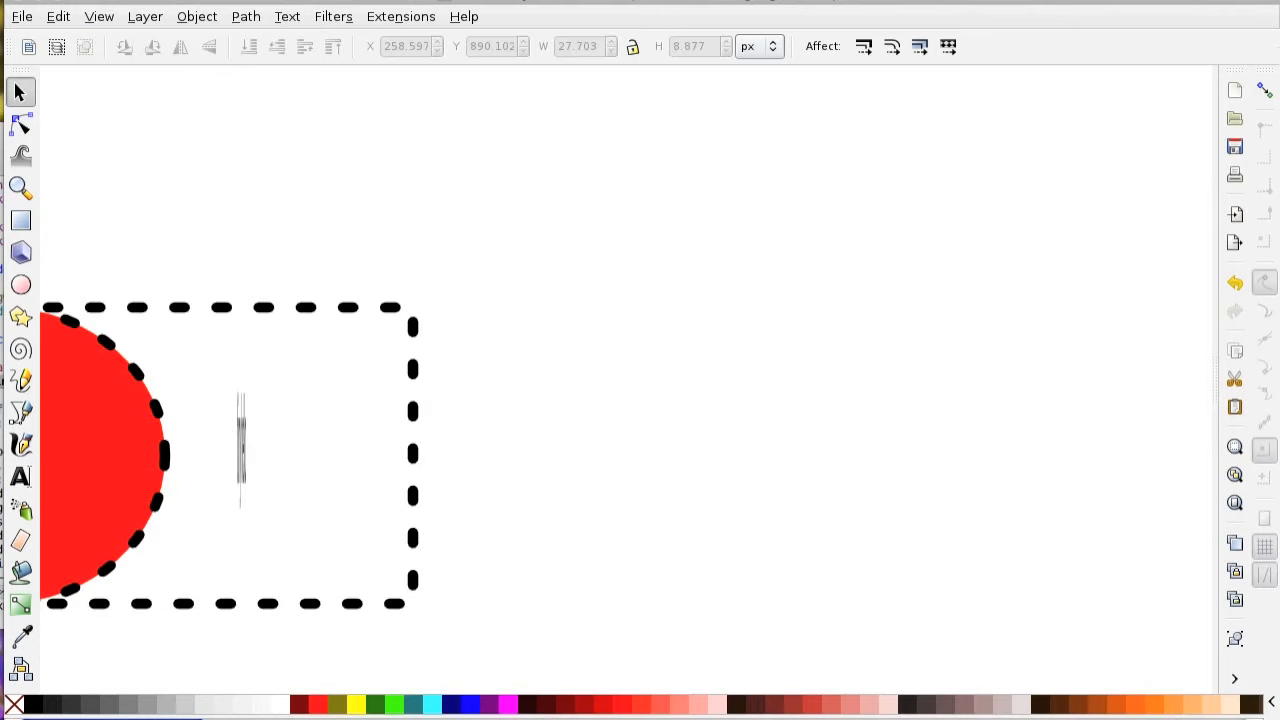
Bring inkscape.pdf in front of the drawing, move its window towards the centre, and place the Emacs window with inkscape.tex beside it.
key(super+Tab)
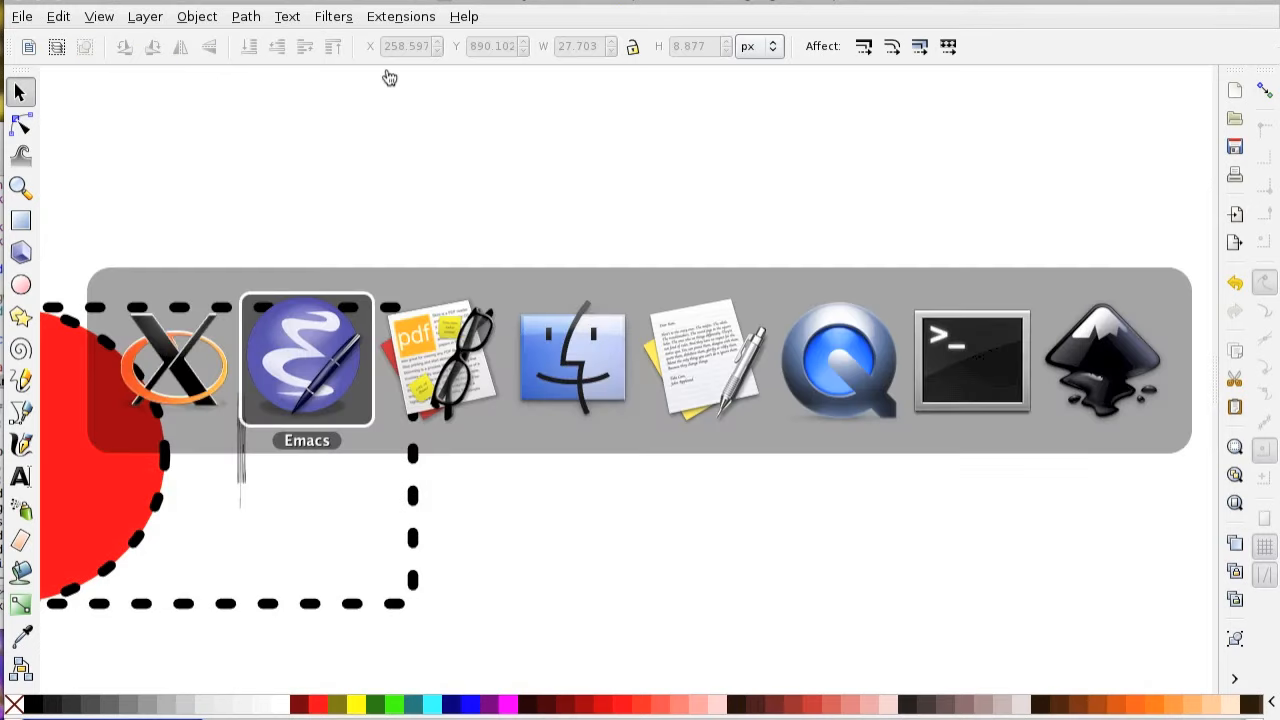
key(super+Tab)
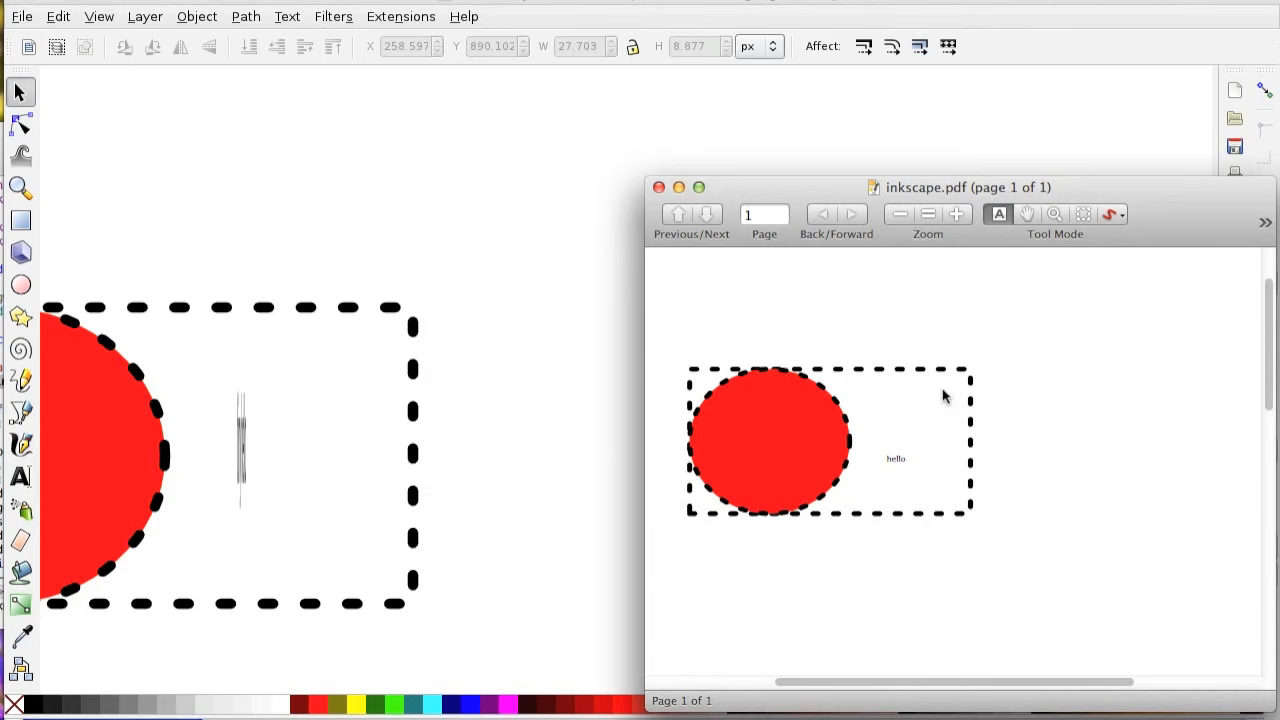
drag(795, 187, 589, 81)
key(super+Tab)
key(super+Tab)
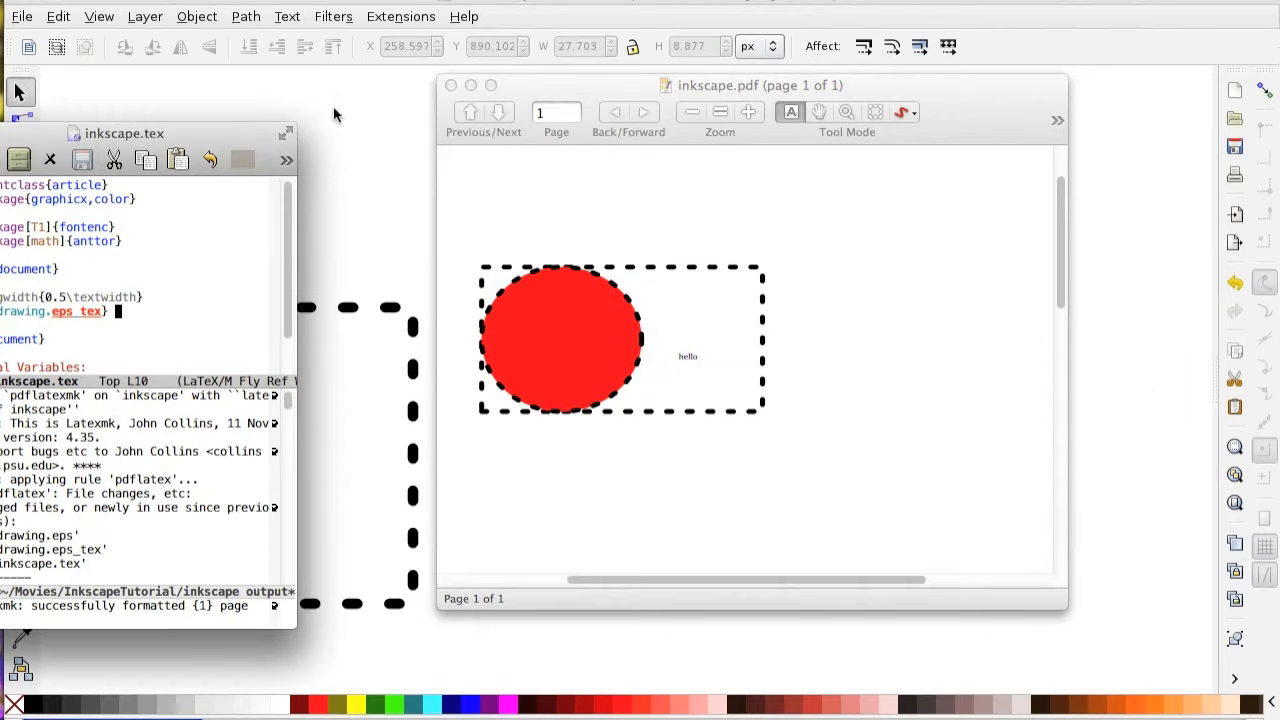
drag(230, 133, 506, 107)
Set \svgwidth to 0.1\textwidth in inkscape.tex, save and recompile the document, and bring inkscape.pdf forward.
key(Down)
key(Down)
key(Down)
click(344, 270)
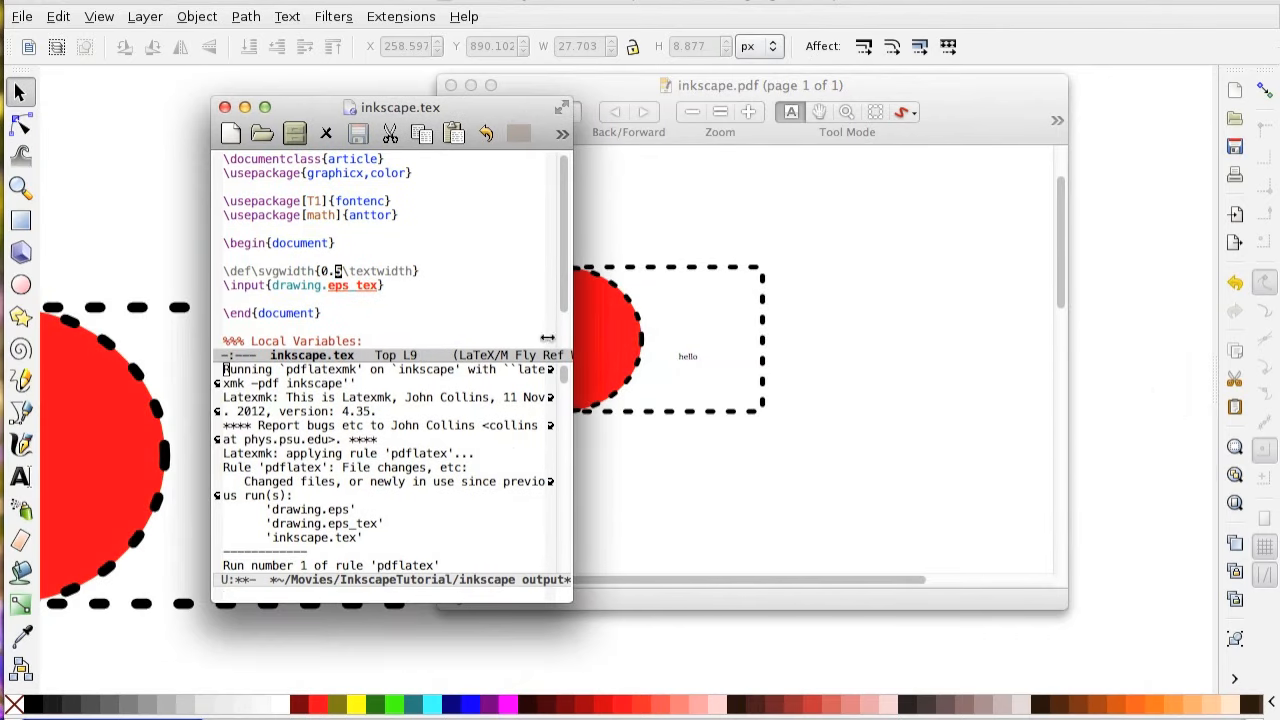
key(BackSpace)
text(1)
key(ctrl+c)
key(ctrl+c)
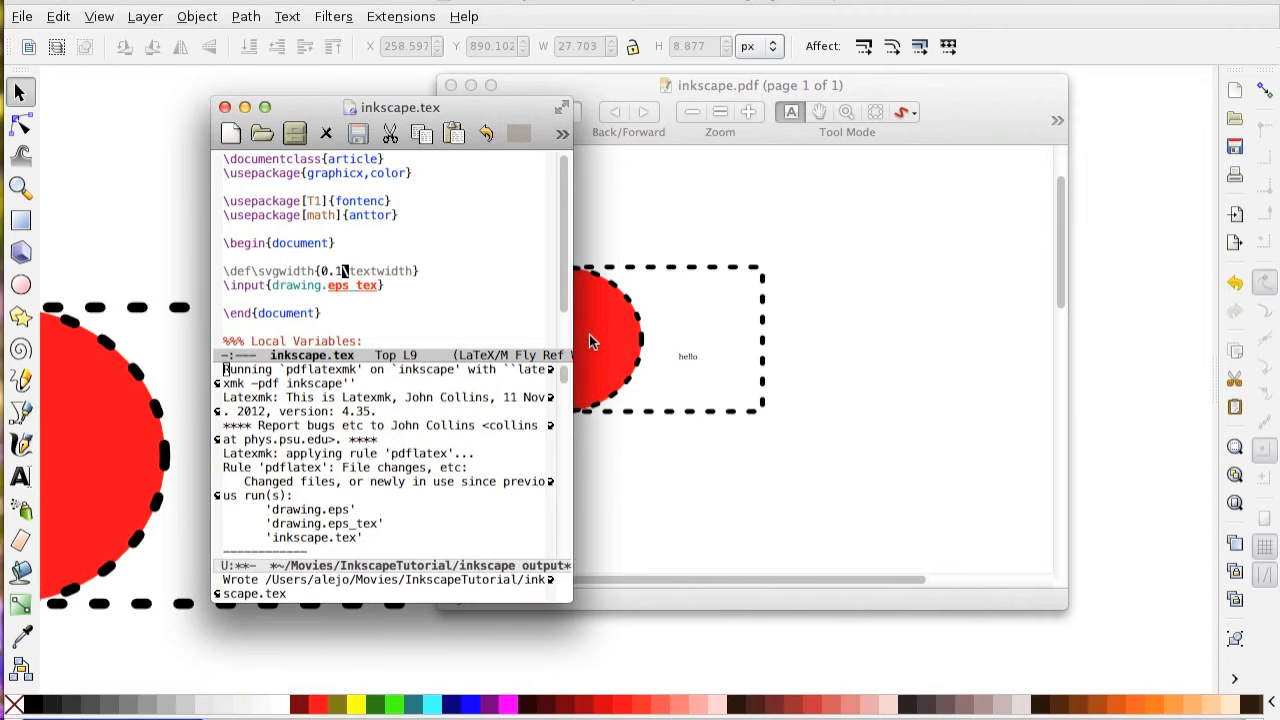
key(y)
key(Return)
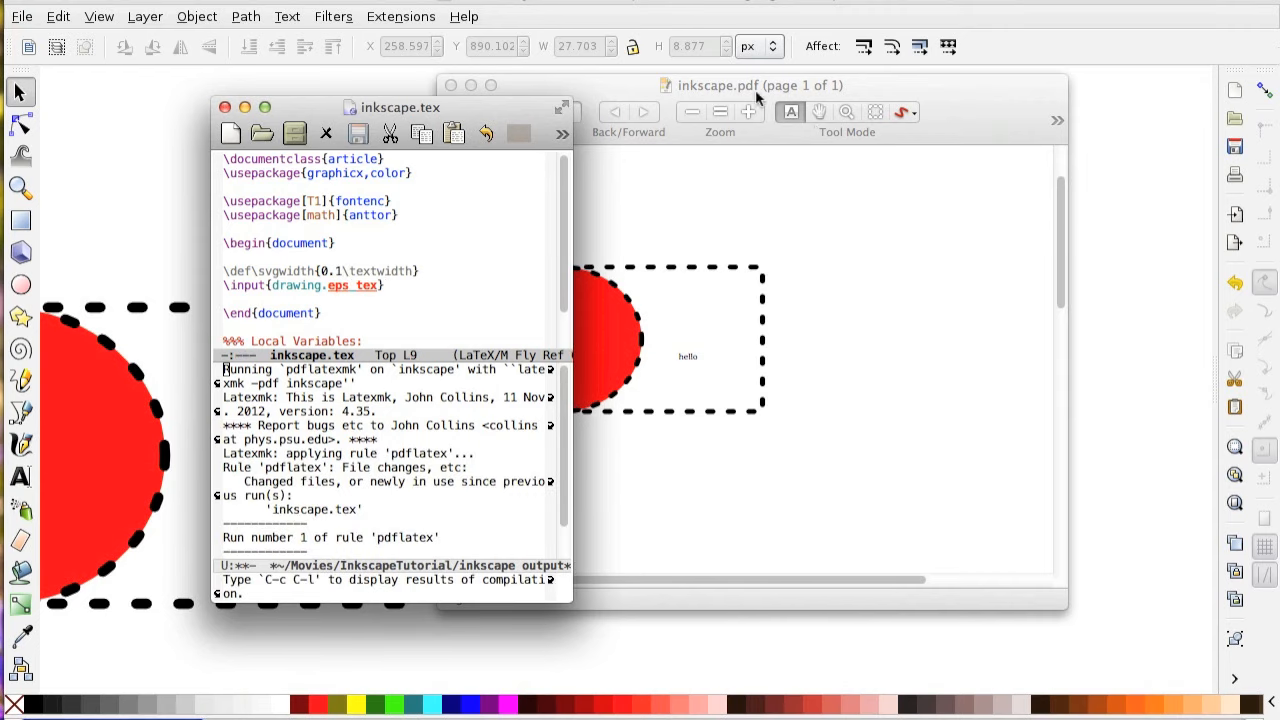
drag(801, 83, 826, 86)
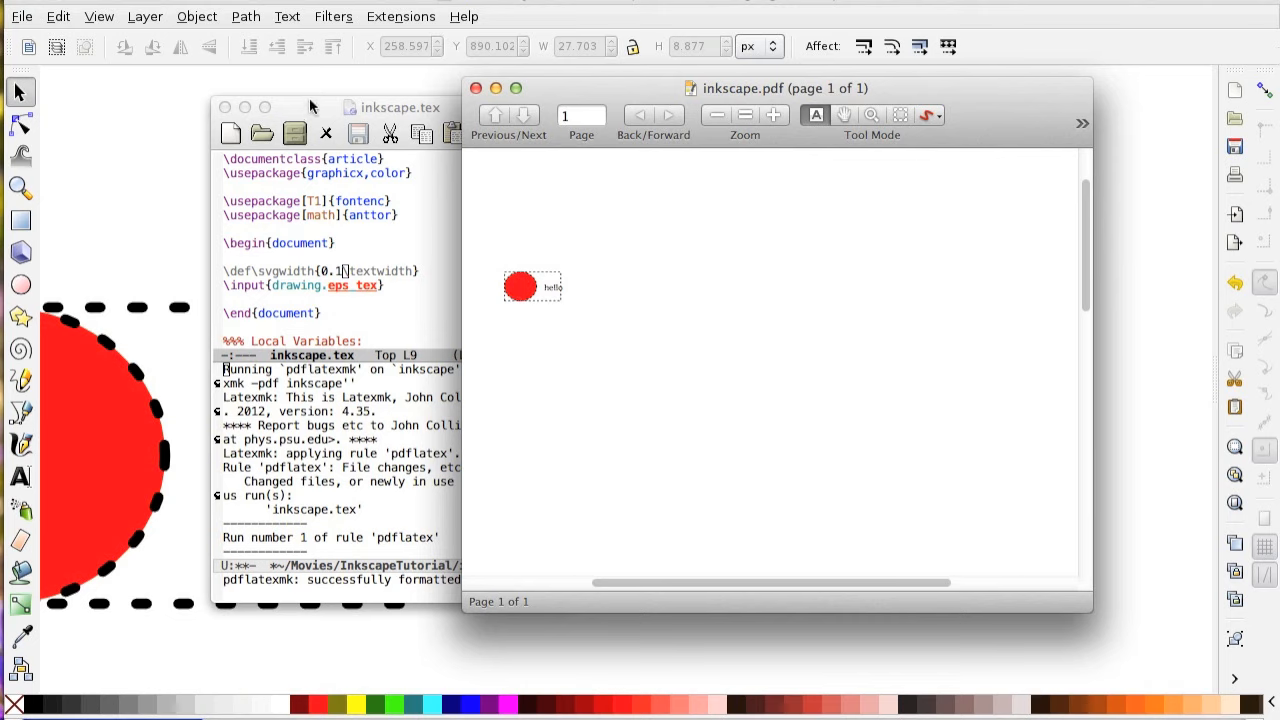
Zoom in on the compiled figure in inkscape.pdf to examine the label against the dashed rectangle.
key(super+Tab)
key(super+Tab)
click(773, 115)
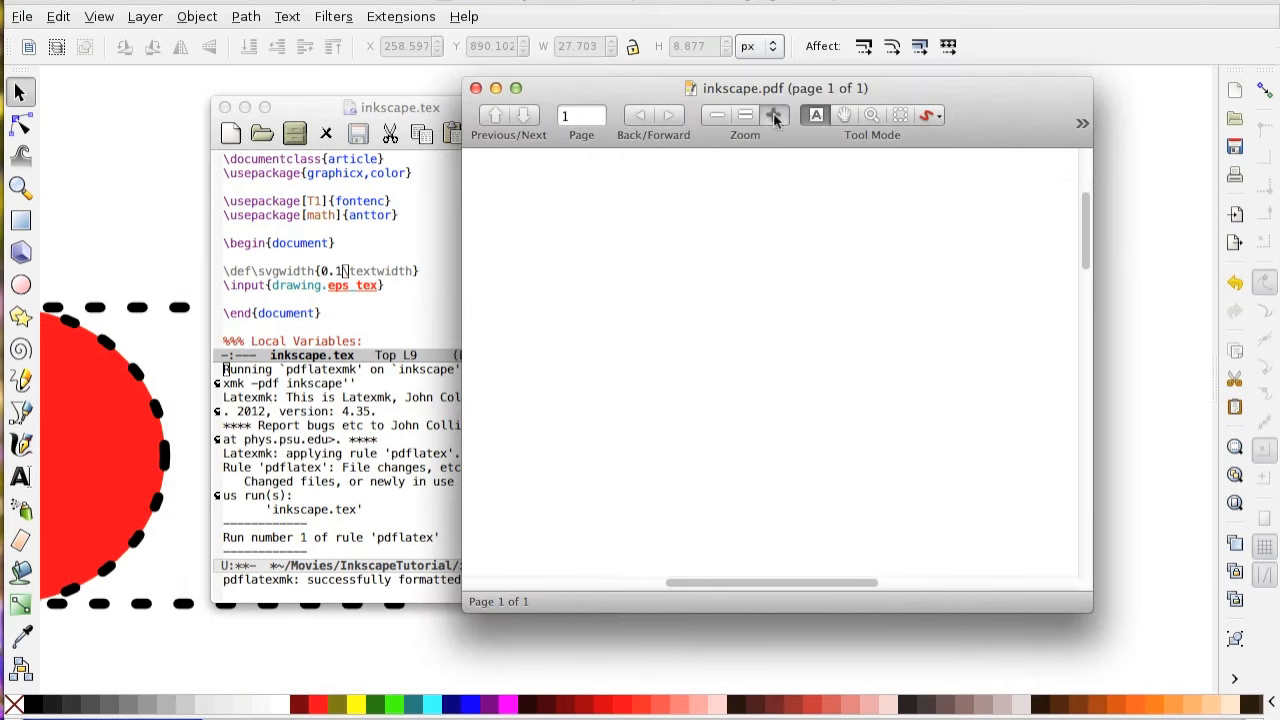
scroll(517, 365, left, 5)
click(773, 115)
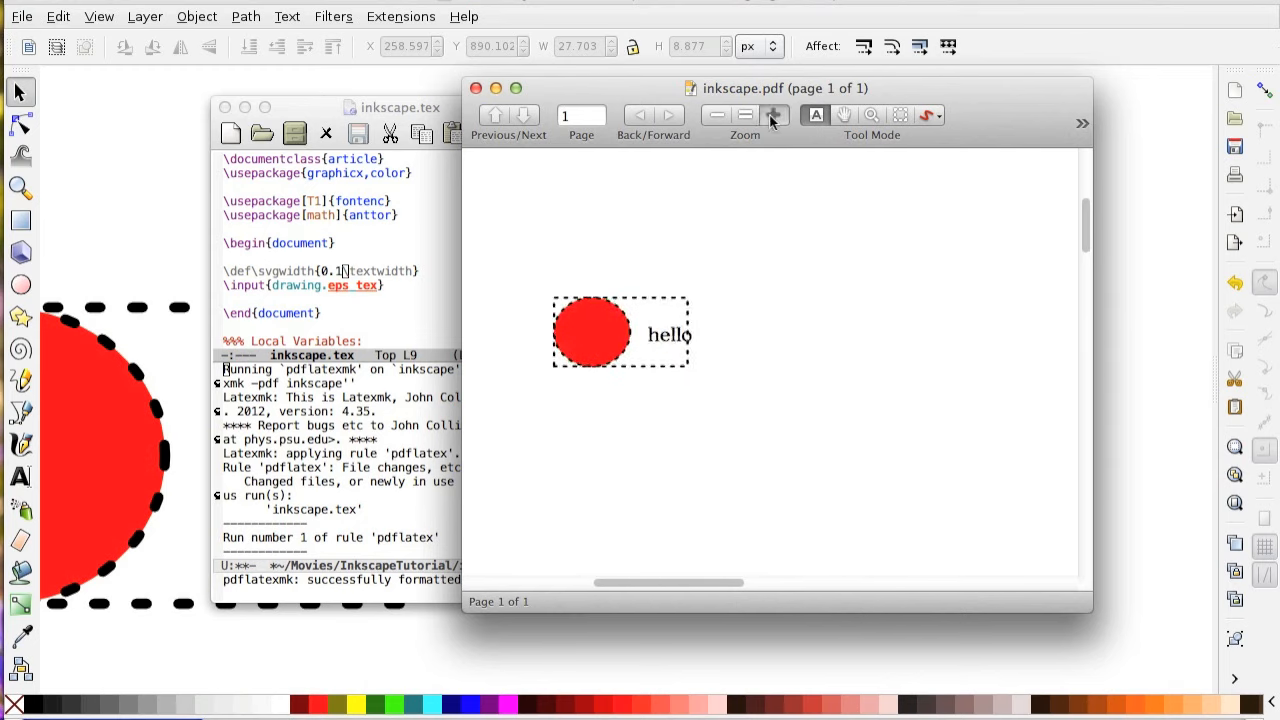
scroll(686, 406, left, 4)
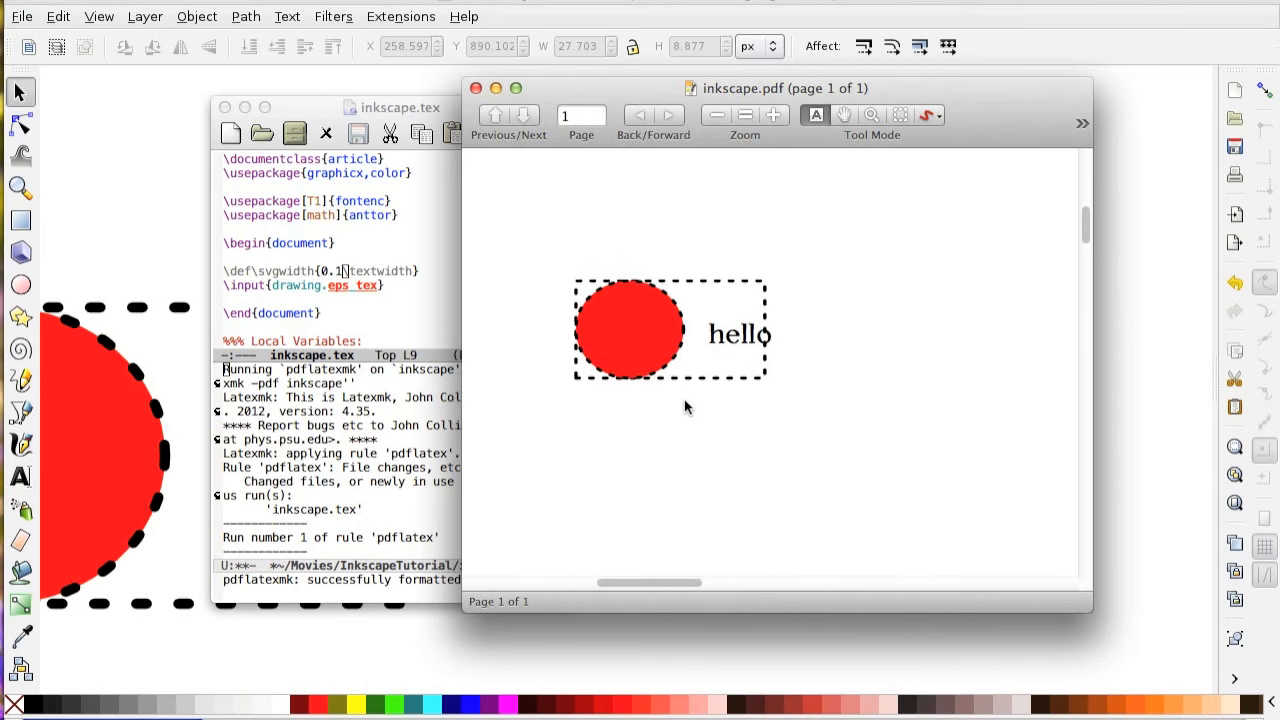
Comment out the fontenc and anttor package lines in inkscape.tex, recompile, and bring inkscape.pdf forward.
click(338, 220)
text(%)
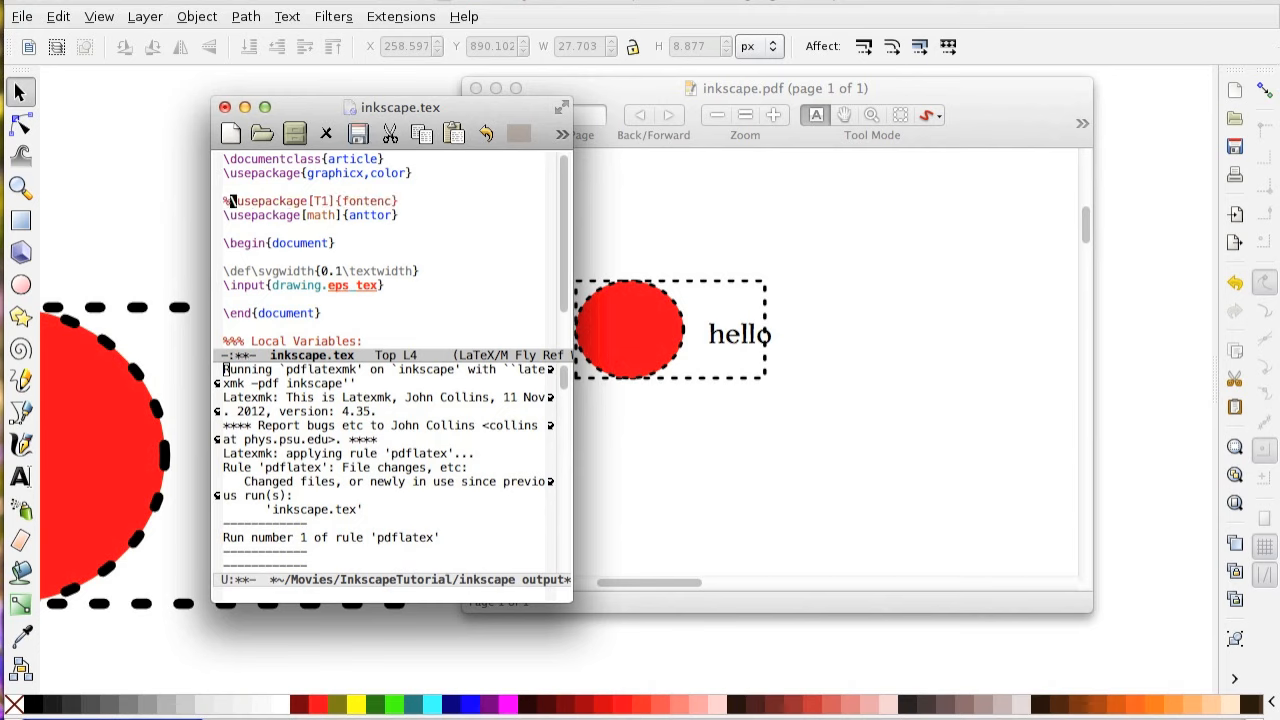
key(Down)
key(ctrl+a)
text(%)
key(ctrl+c)
key(ctrl+c)
key(Return)
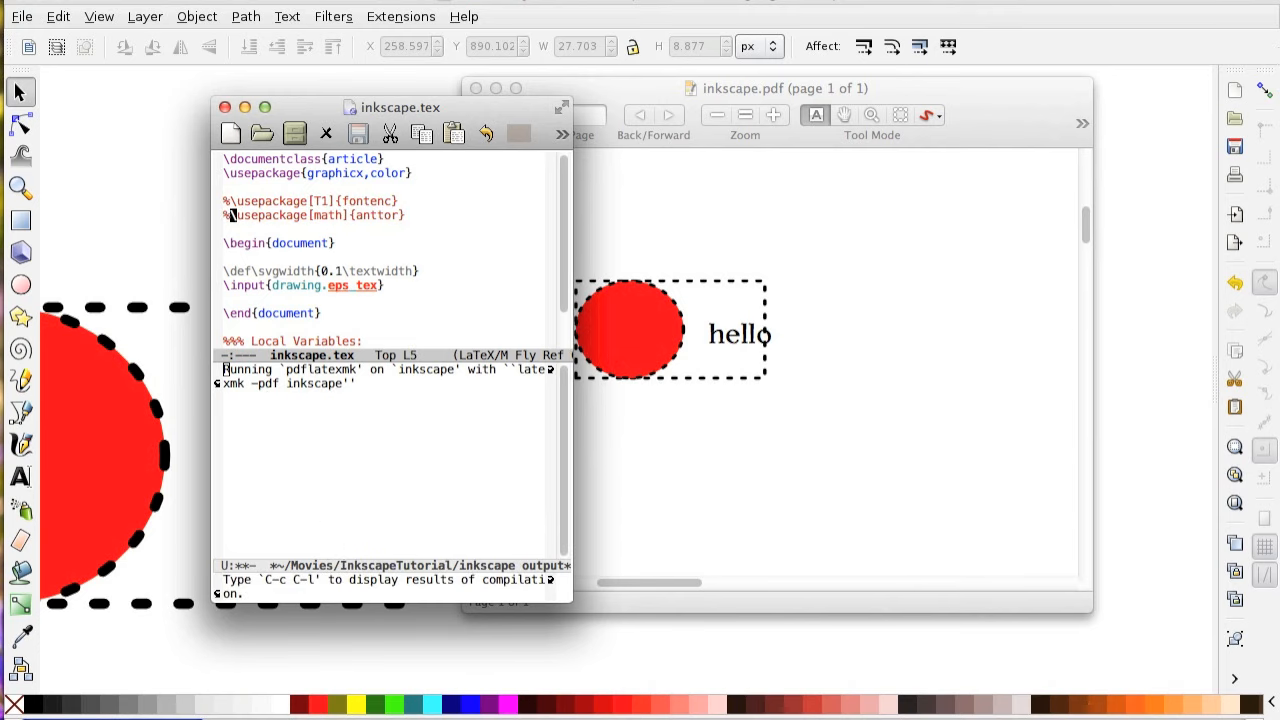
click(618, 88)
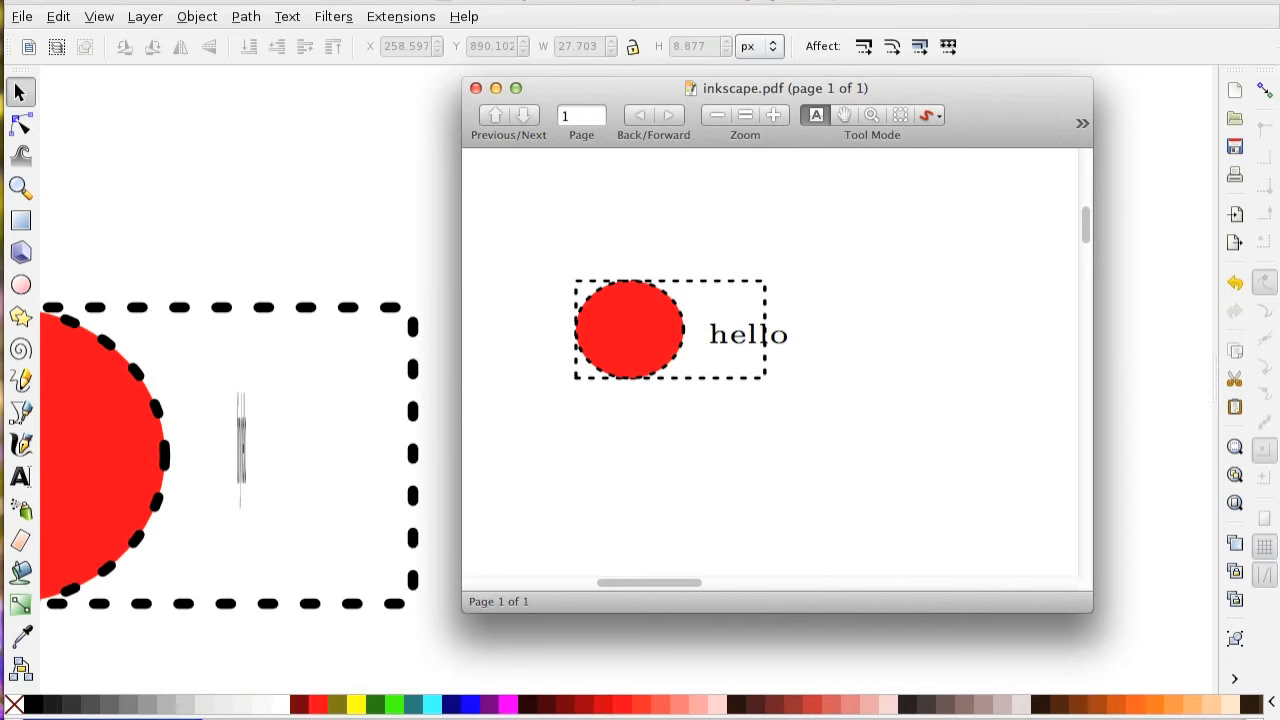
Return to Inkscape and remove the stroke paint from the dashed bounding rectangle.
click(257, 10)
click(353, 437)
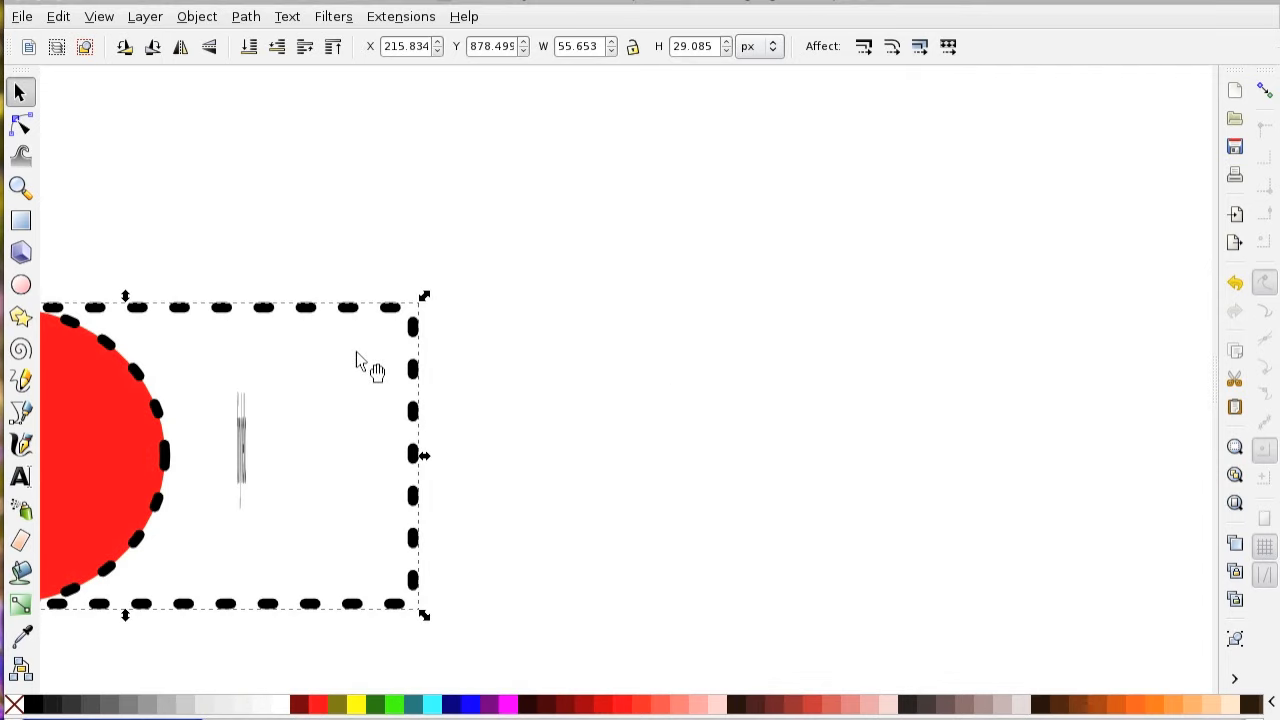
key(ctrl+shift+f)
click(1092, 115)
click(986, 115)
click(893, 146)
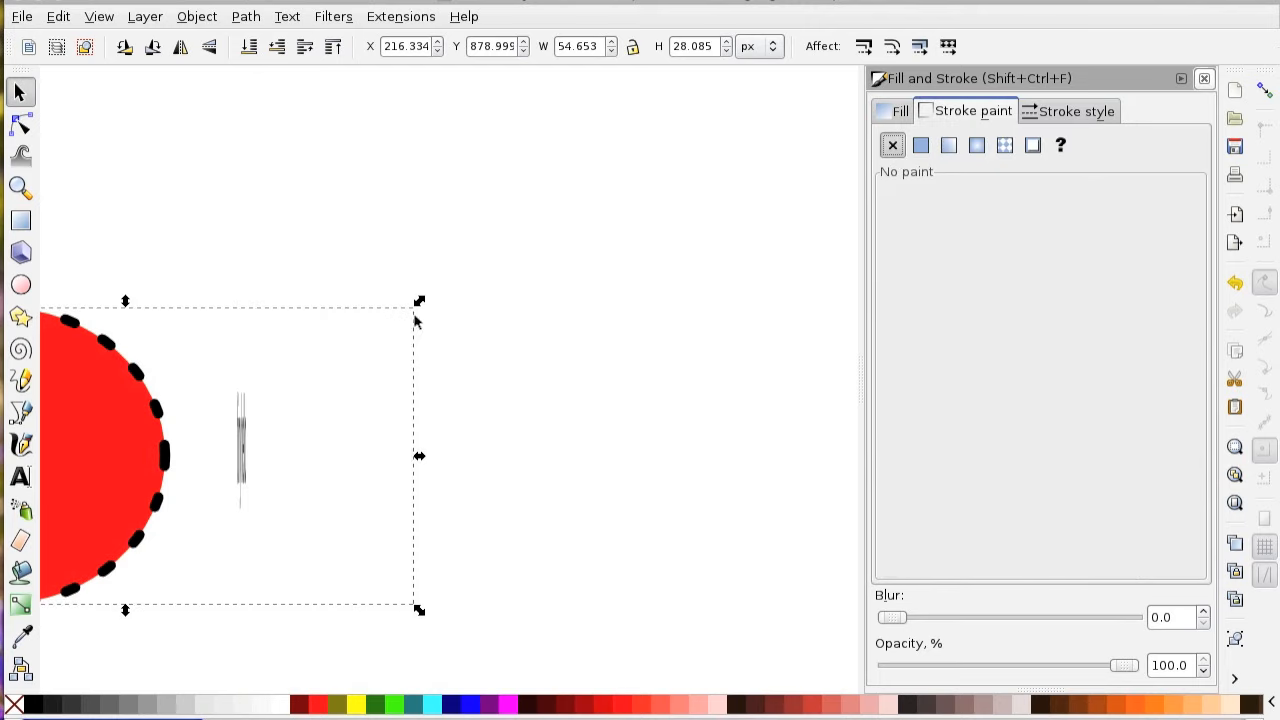
Raise the borderless rectangle to the top of the stack, and lower it to the bottom behind the circle and label.
click(280, 405)
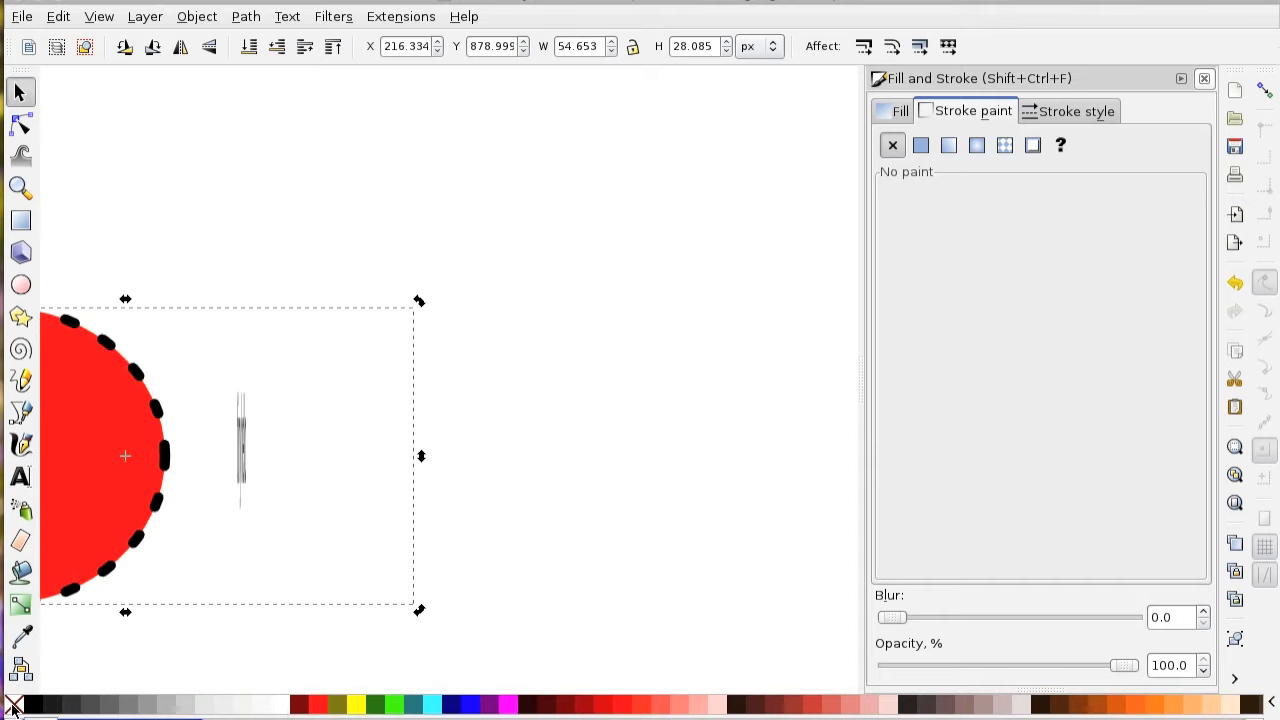
click(334, 46)
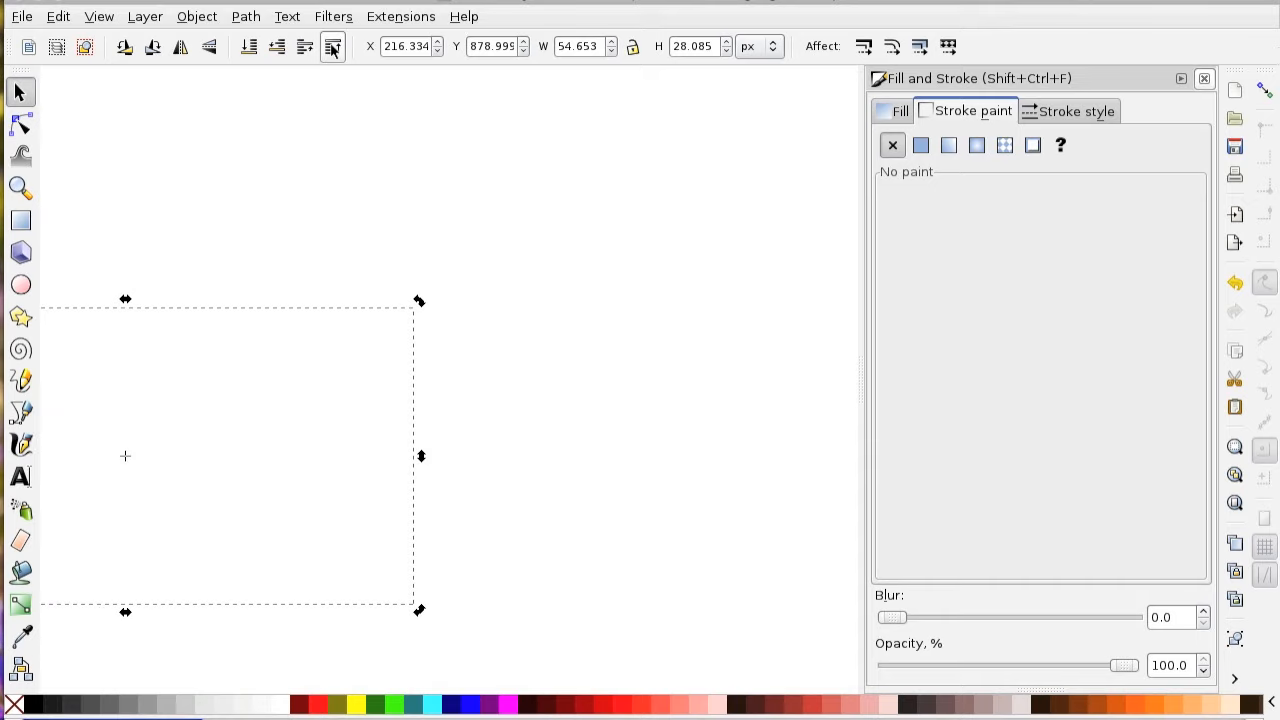
click(250, 46)
click(571, 257)
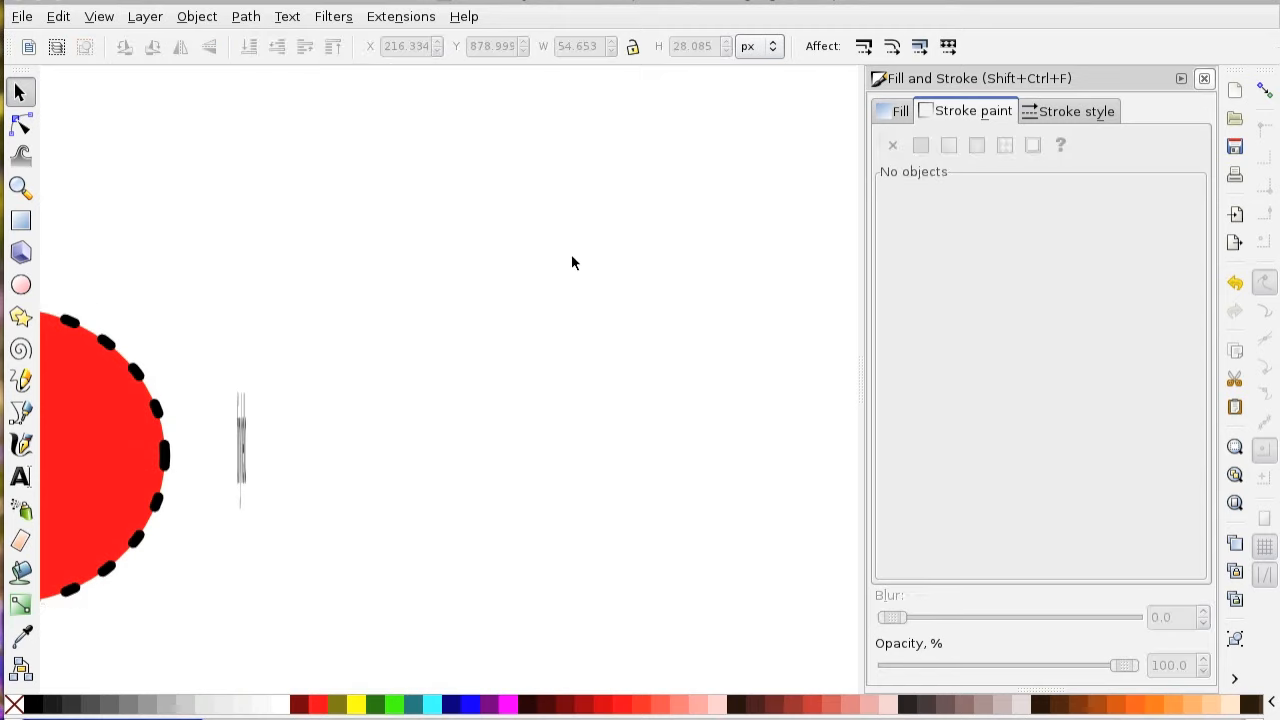
scroll(600, 265, down, 1)
scroll(648, 287, down, 1)
scroll(147, 348, up, 1)
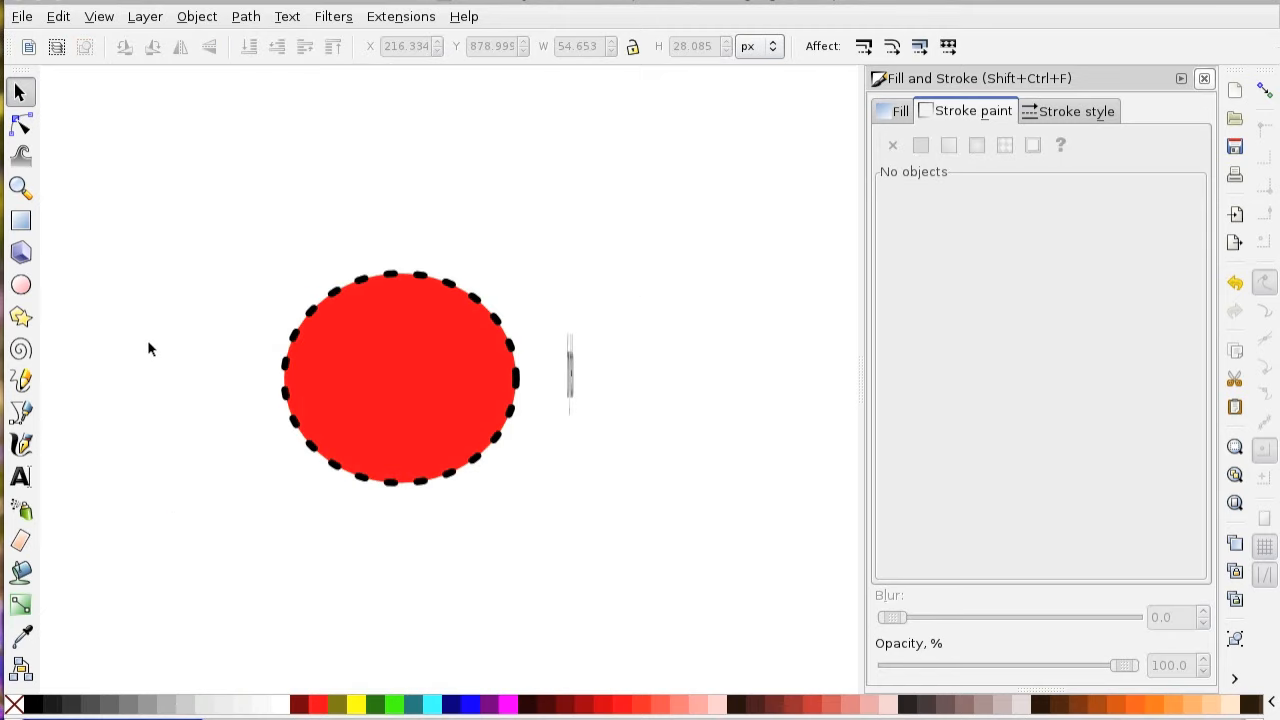
Save a copy of the drawing with the borderless rectangle, keeping the offered file name and format.
click(22, 17)
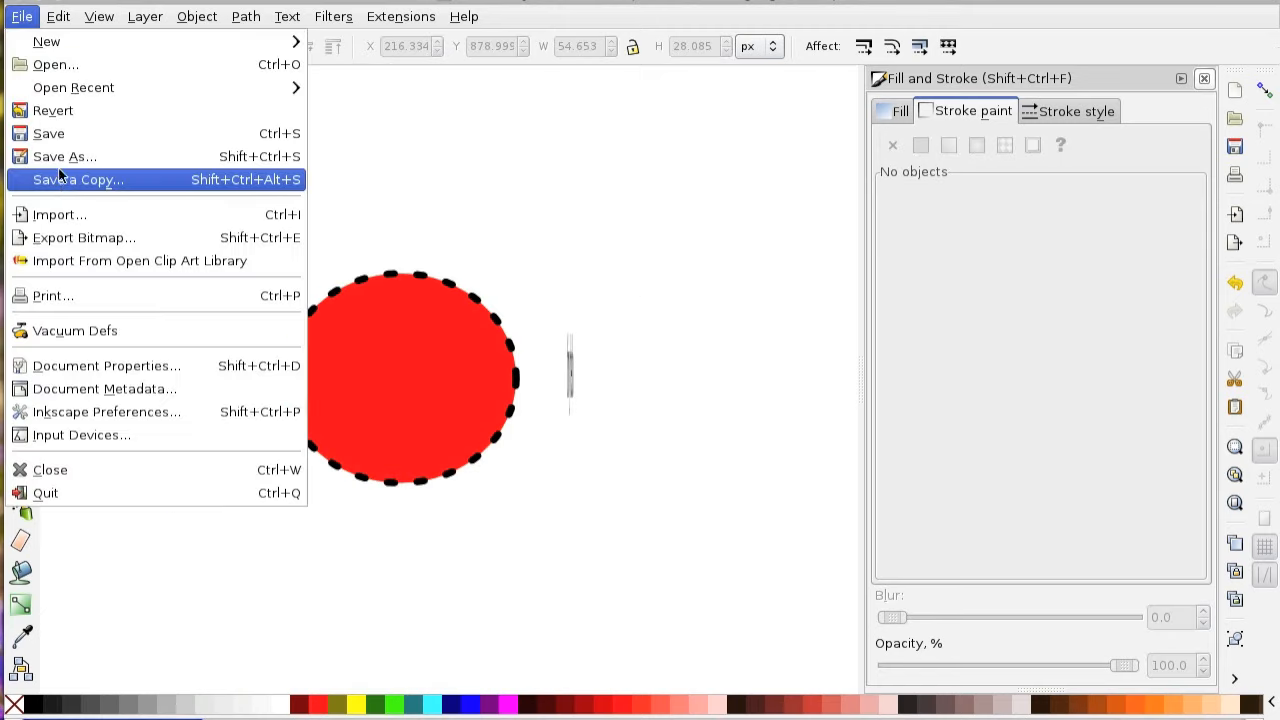
click(61, 182)
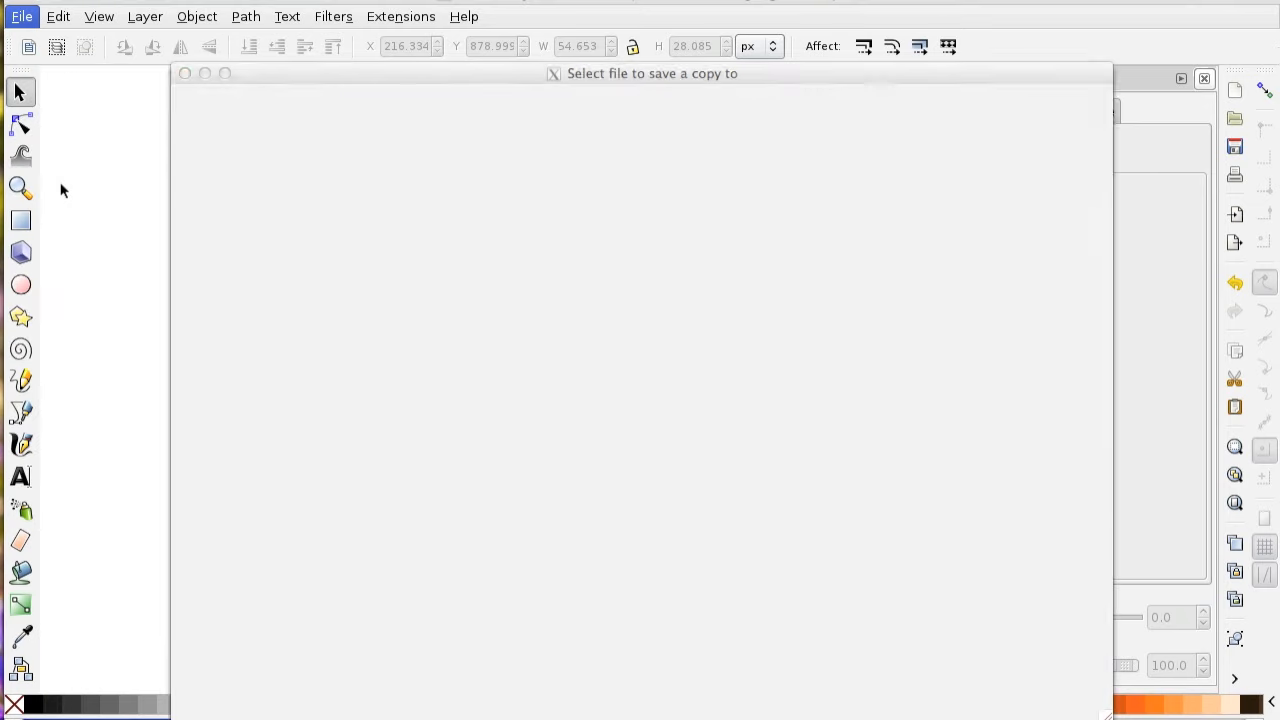
key(Return)
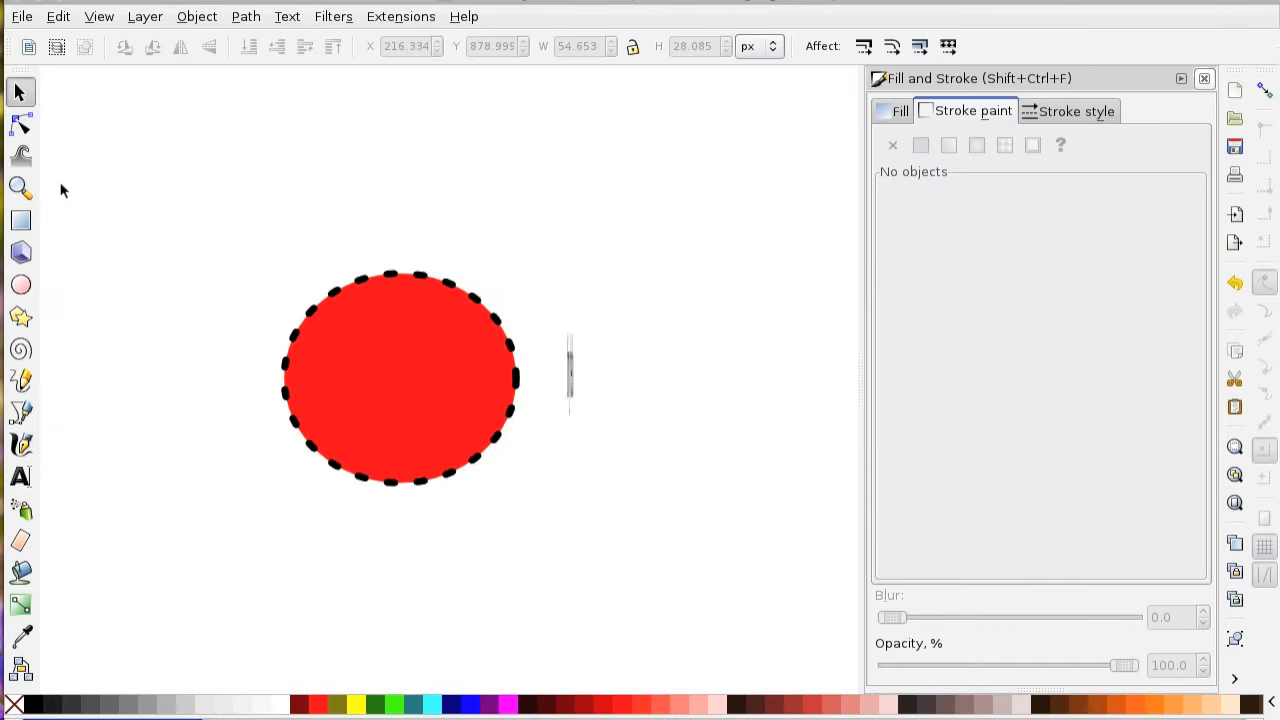
Switch to inkscape.pdf and compare the label placement in the figures at 0.1, 0.3 and 0.5 text width.
key(super+Tab)
key(super+Tab)
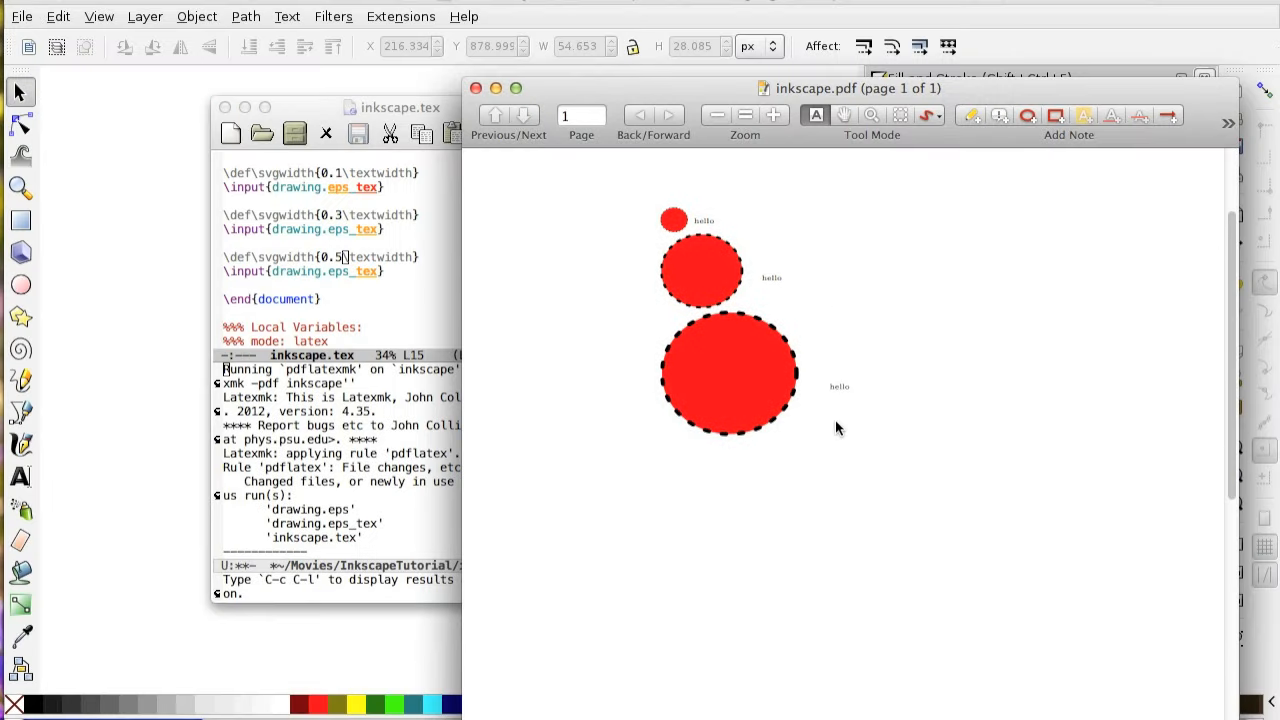
scroll(835, 420, up, 1)
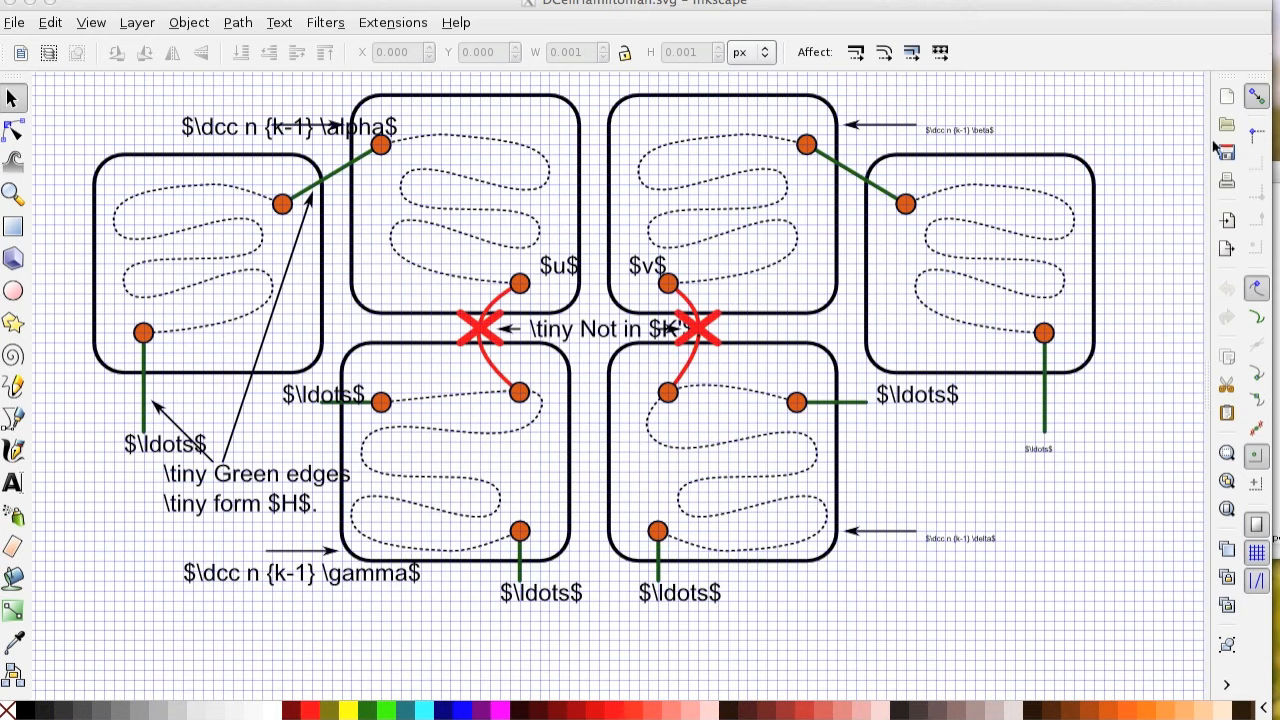
Show the Layers and the Fill and Stroke dialogs for DCellHamiltonian.svg and try to enlarge the layer list.
key(shift+ctrl+l)
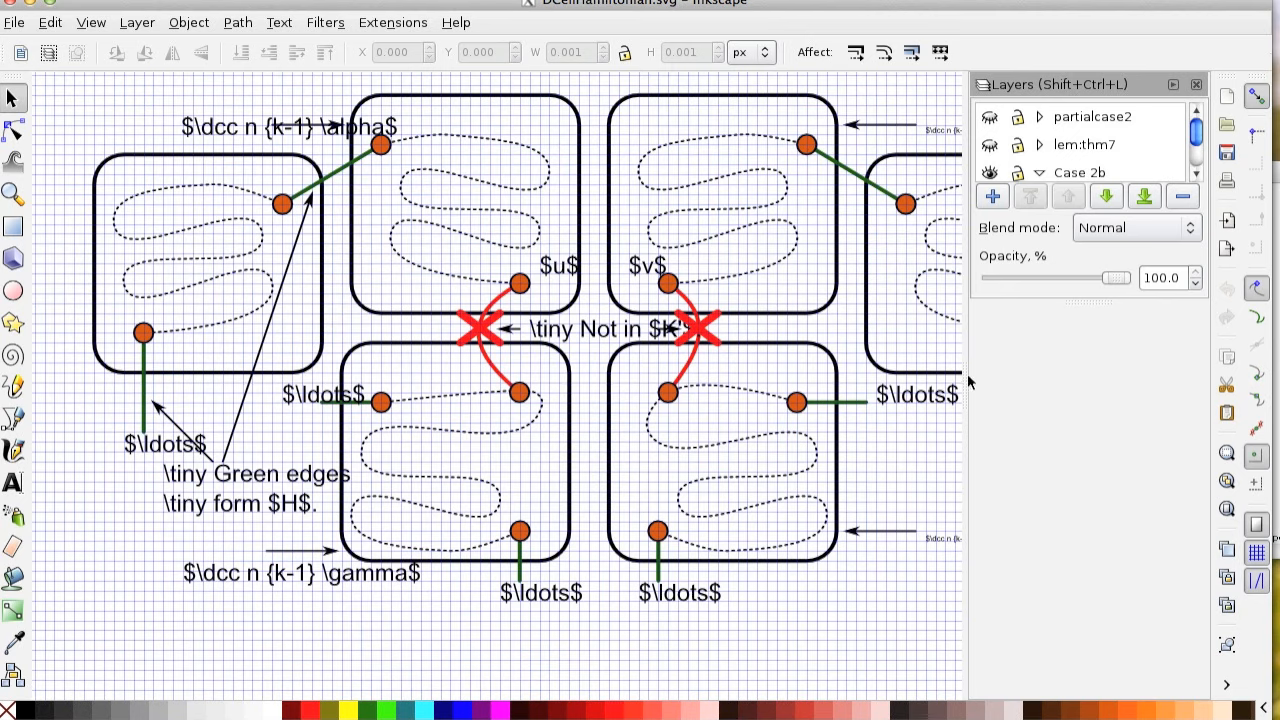
key(shift+ctrl+f)
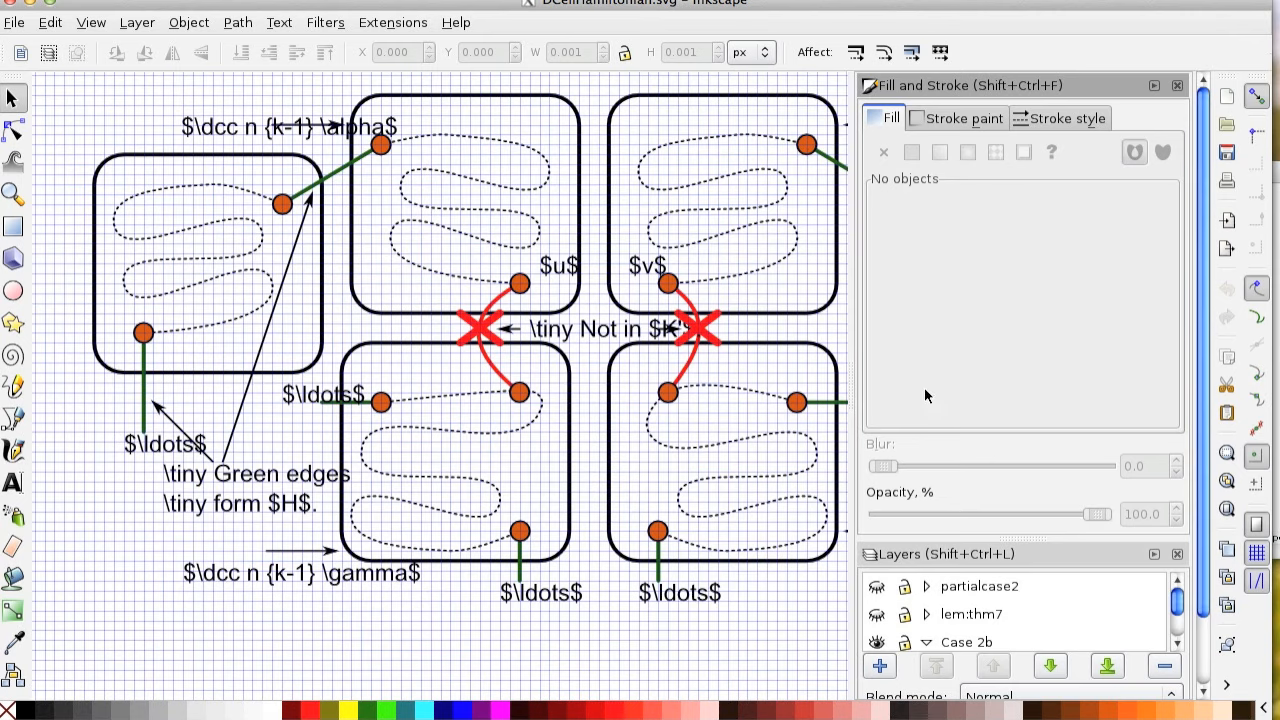
scroll(784, 400, down, 2)
scroll(992, 395, down, 2)
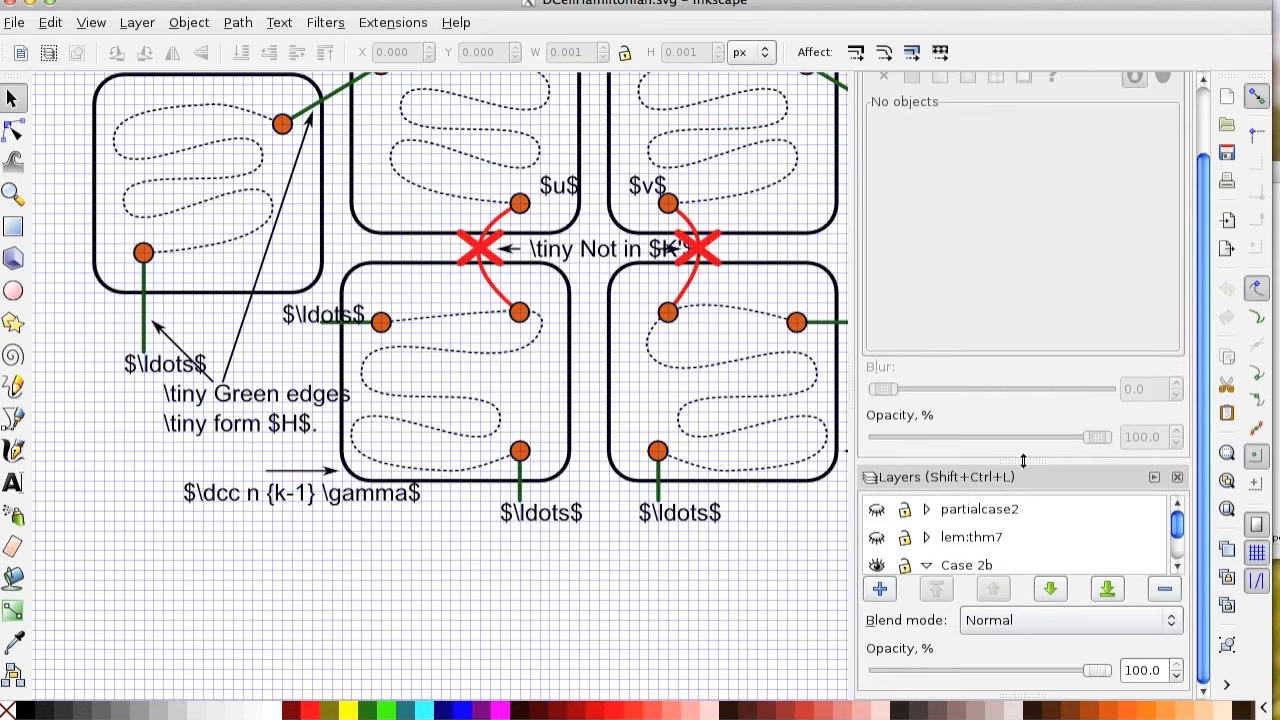
drag(1032, 461, 1037, 287)
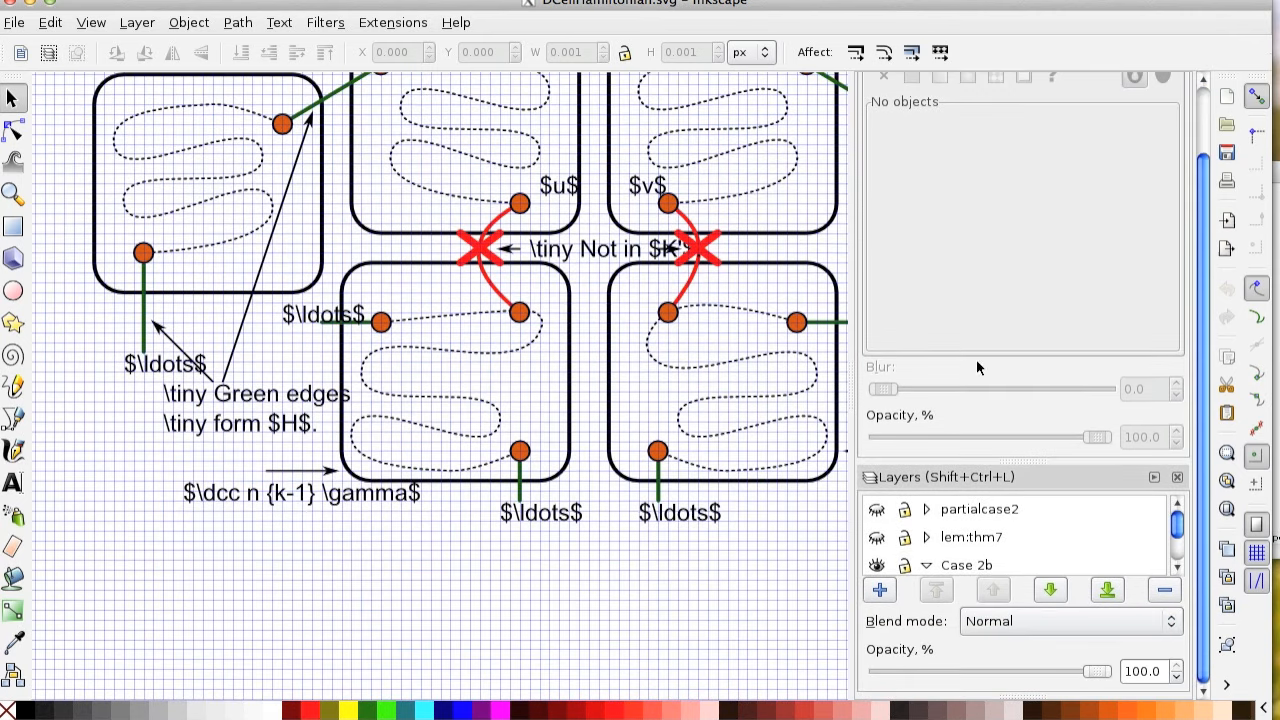
Hide and show the Case 2b layer to check its contents, and expand its sublayers.
scroll(580, 443, down, 15)
scroll(573, 443, down, 10)
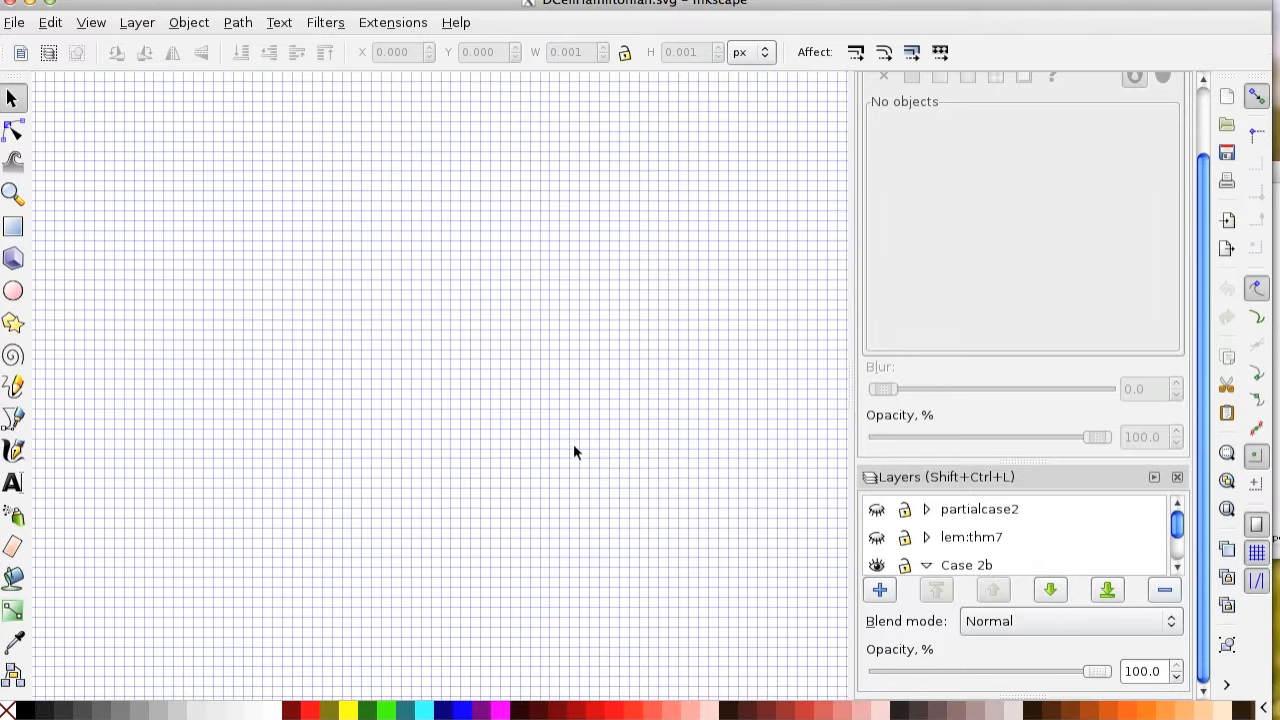
scroll(566, 442, down, 8)
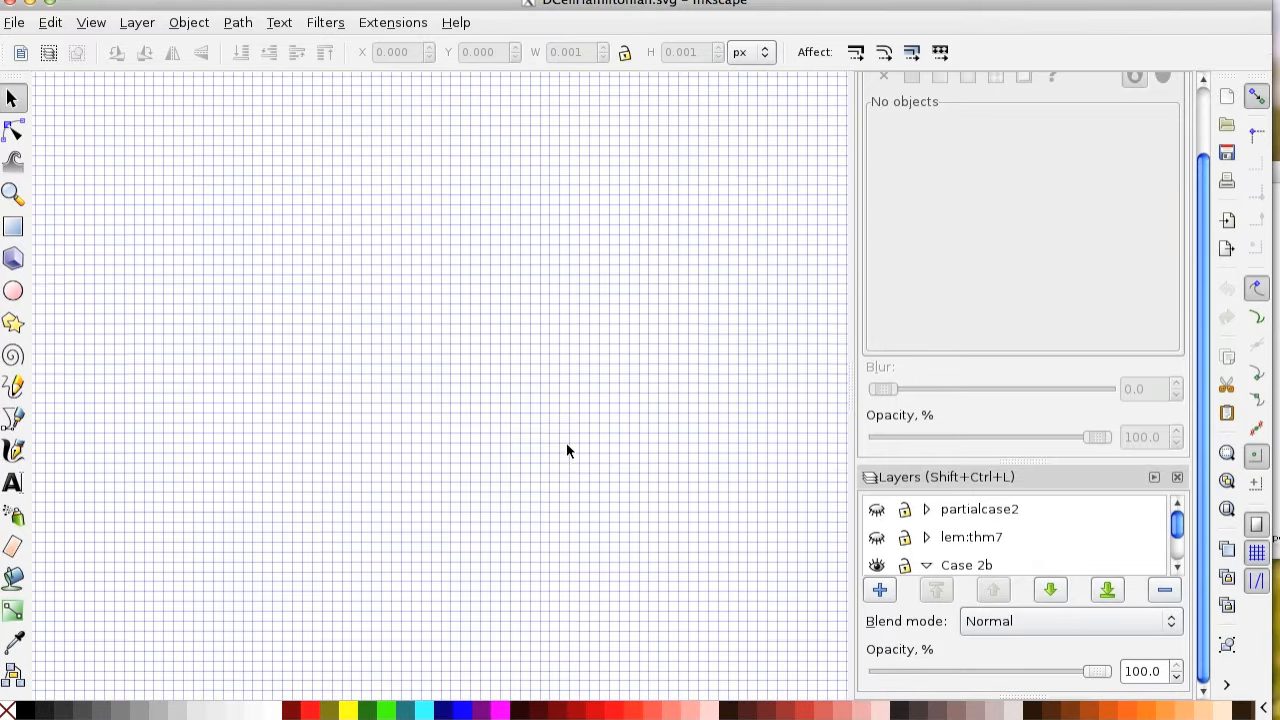
key(plus)
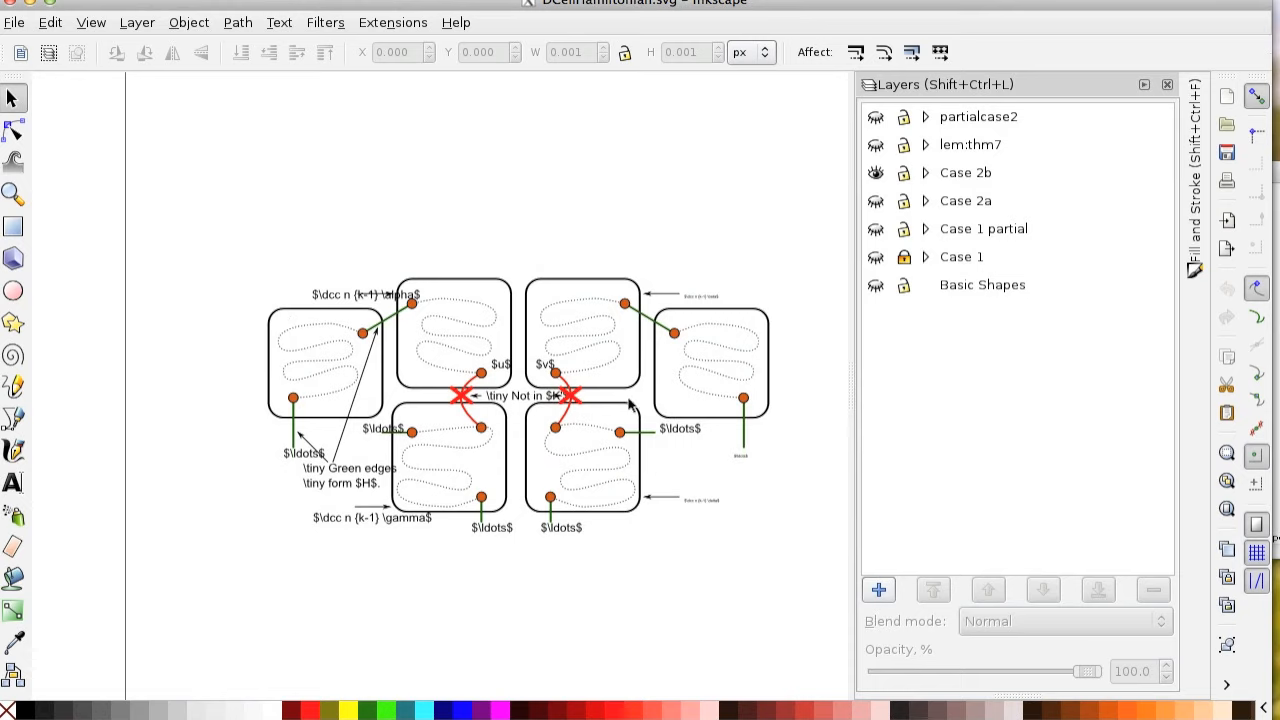
click(876, 174)
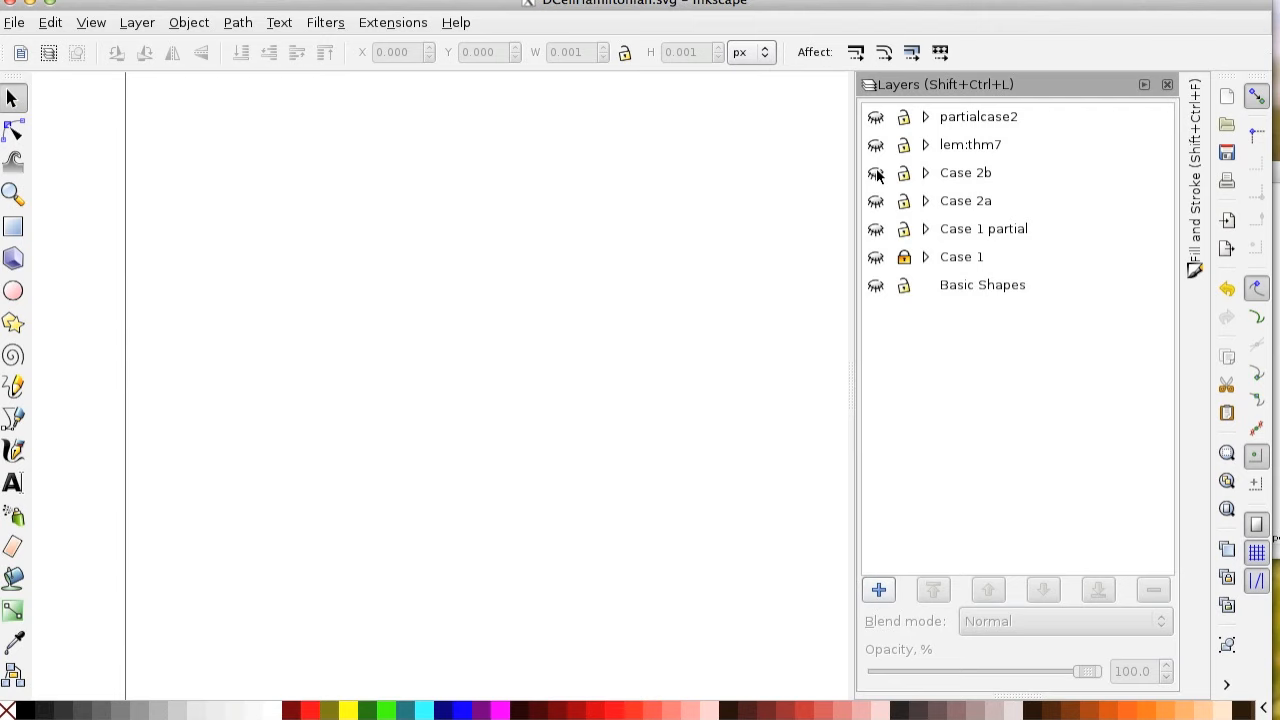
click(876, 174)
click(926, 173)
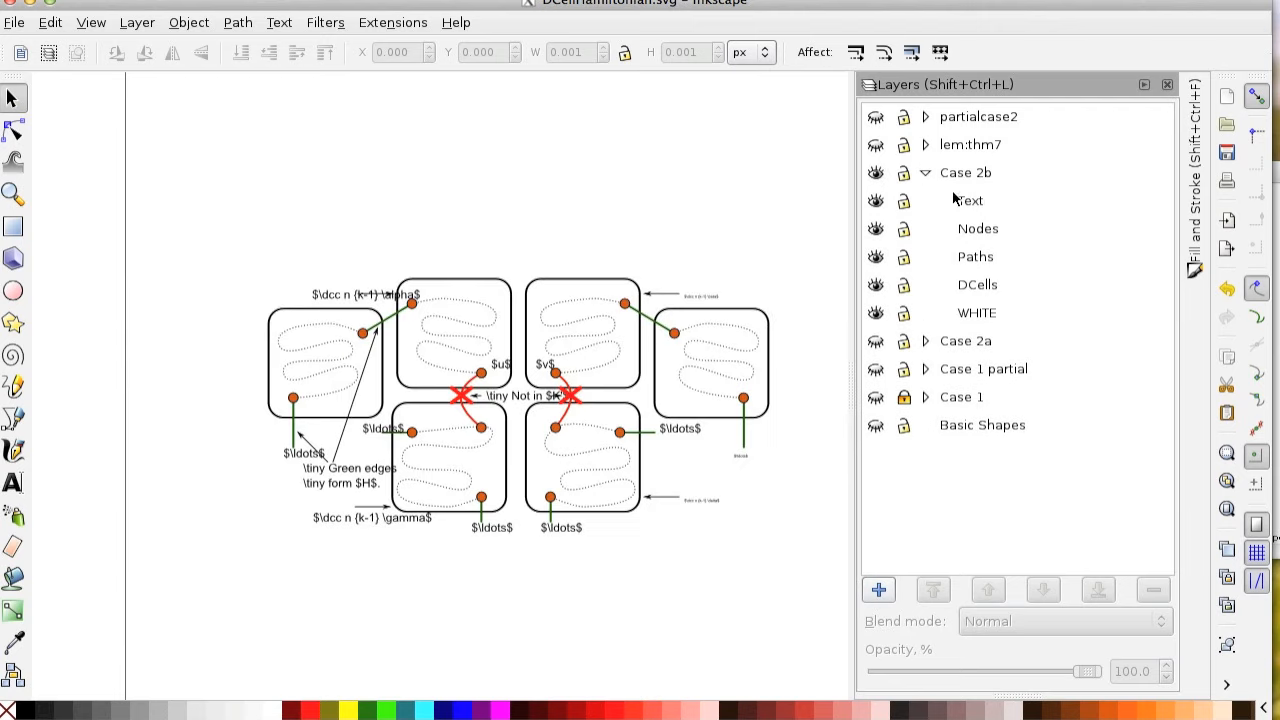
Toggle the visibility of the Text, Nodes, Paths, DCells and WHITE sublayers of Case 2b to inspect what each one holds.
click(876, 201)
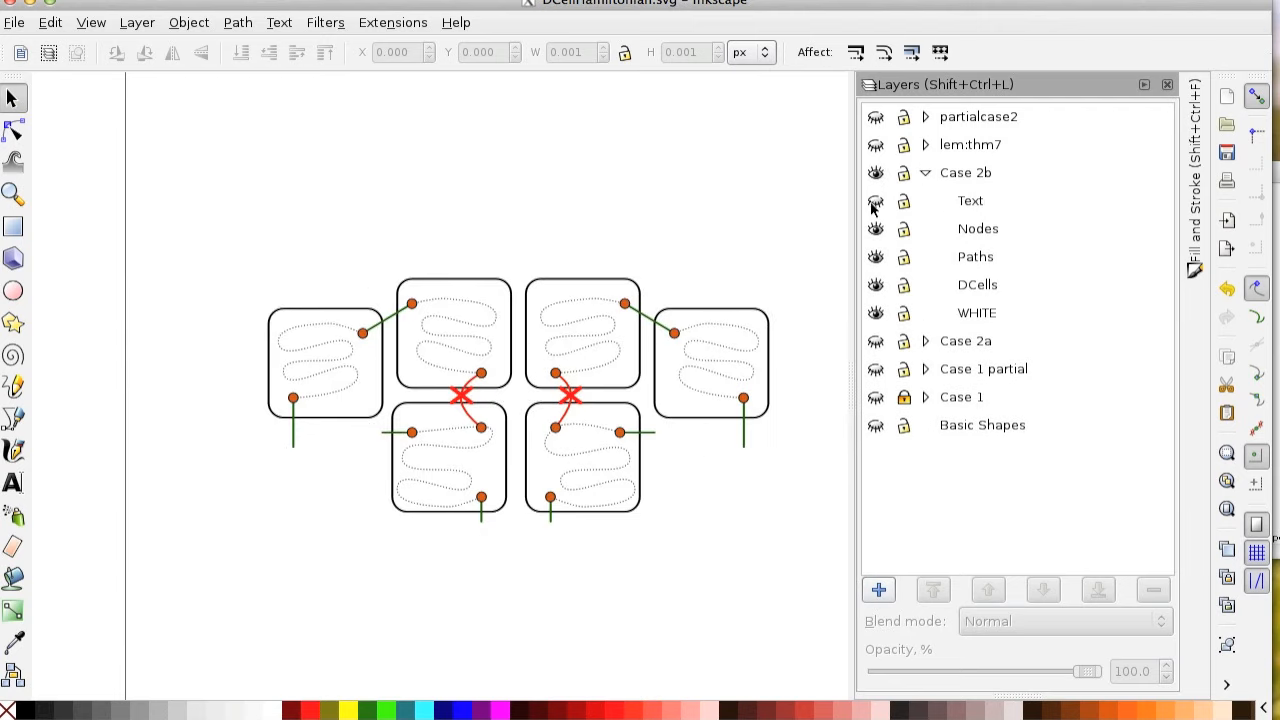
click(875, 201)
click(875, 229)
click(875, 229)
click(875, 257)
click(875, 257)
click(875, 285)
click(874, 286)
click(876, 314)
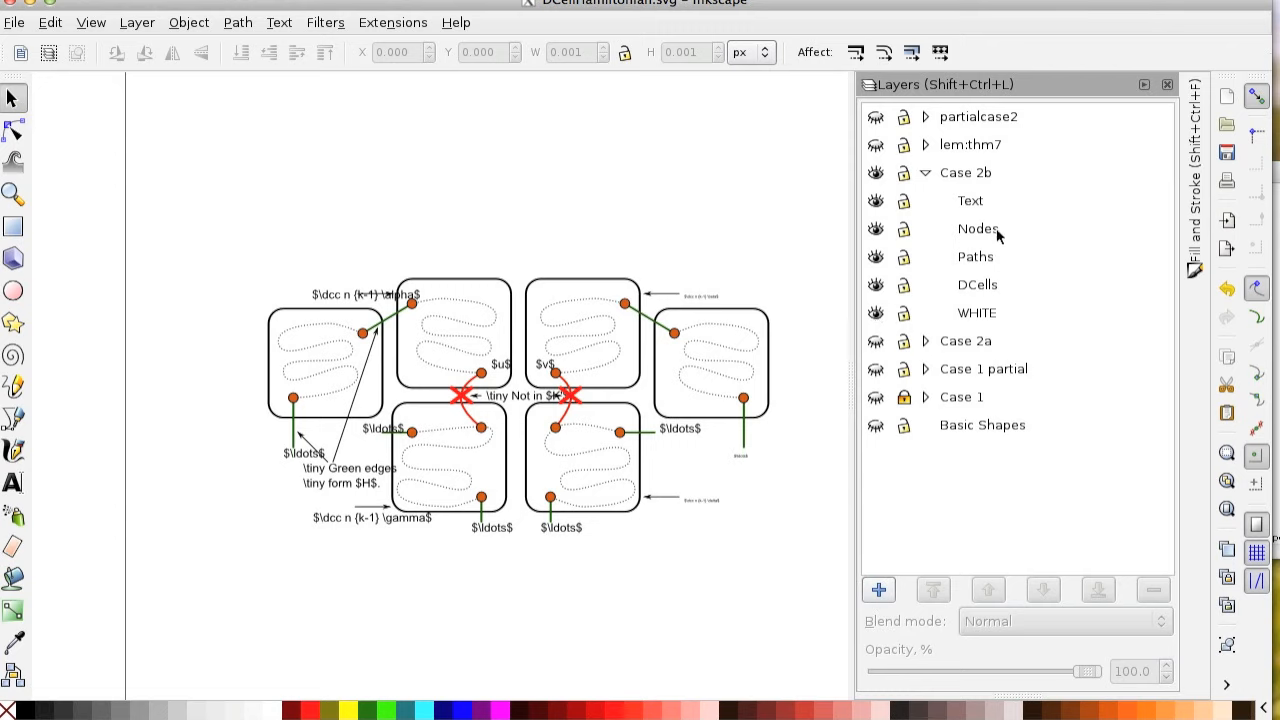
Collapse the sublayers of Case 2b and select the figure's invisible bounding rectangle in the WHITE sublayer.
click(925, 173)
click(925, 173)
click(925, 173)
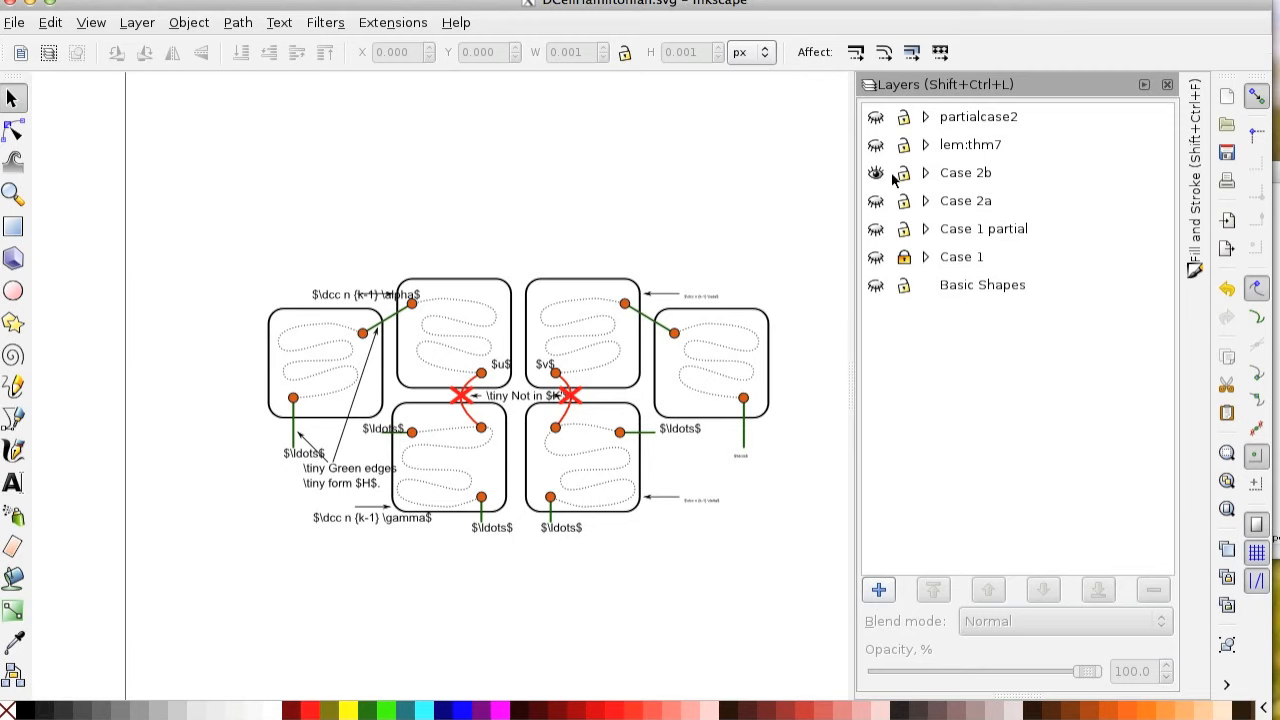
click(16, 24)
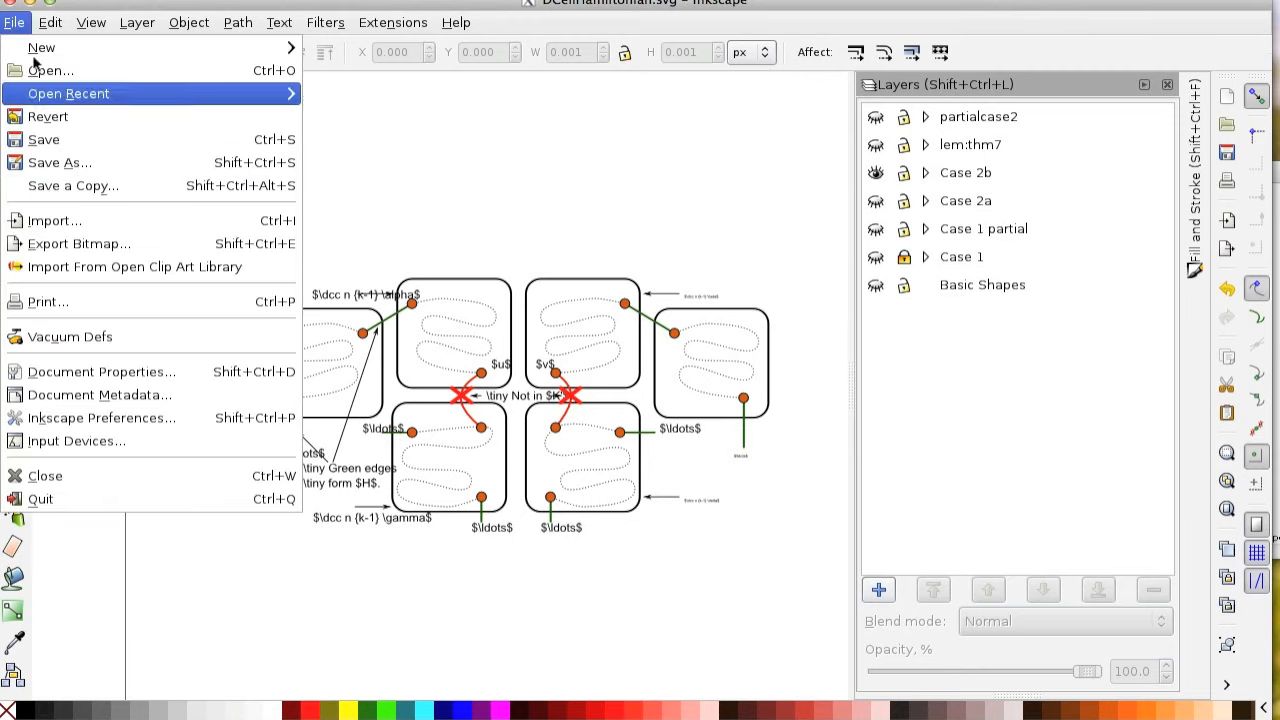
click(14, 24)
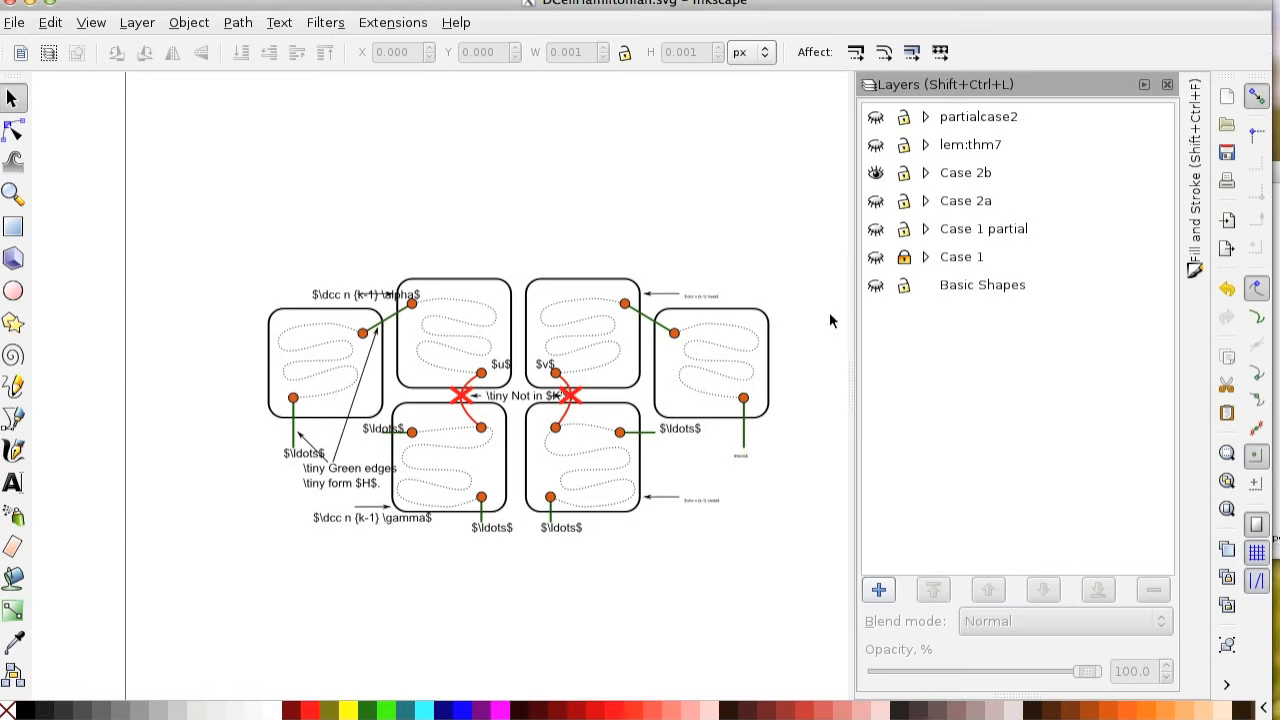
key(ctrl+alt+a)
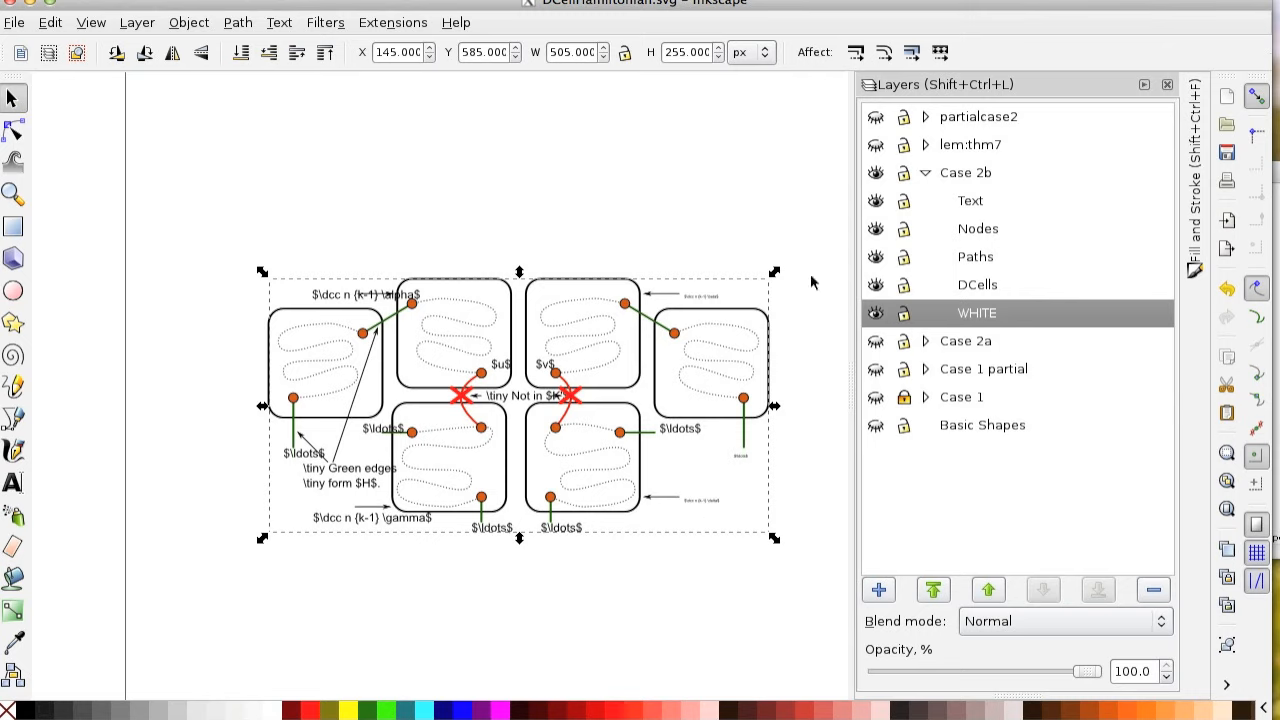
Hide the Case 2b layer, show lem:thm7 and select all objects of its small figure to reveal their bounds.
click(876, 173)
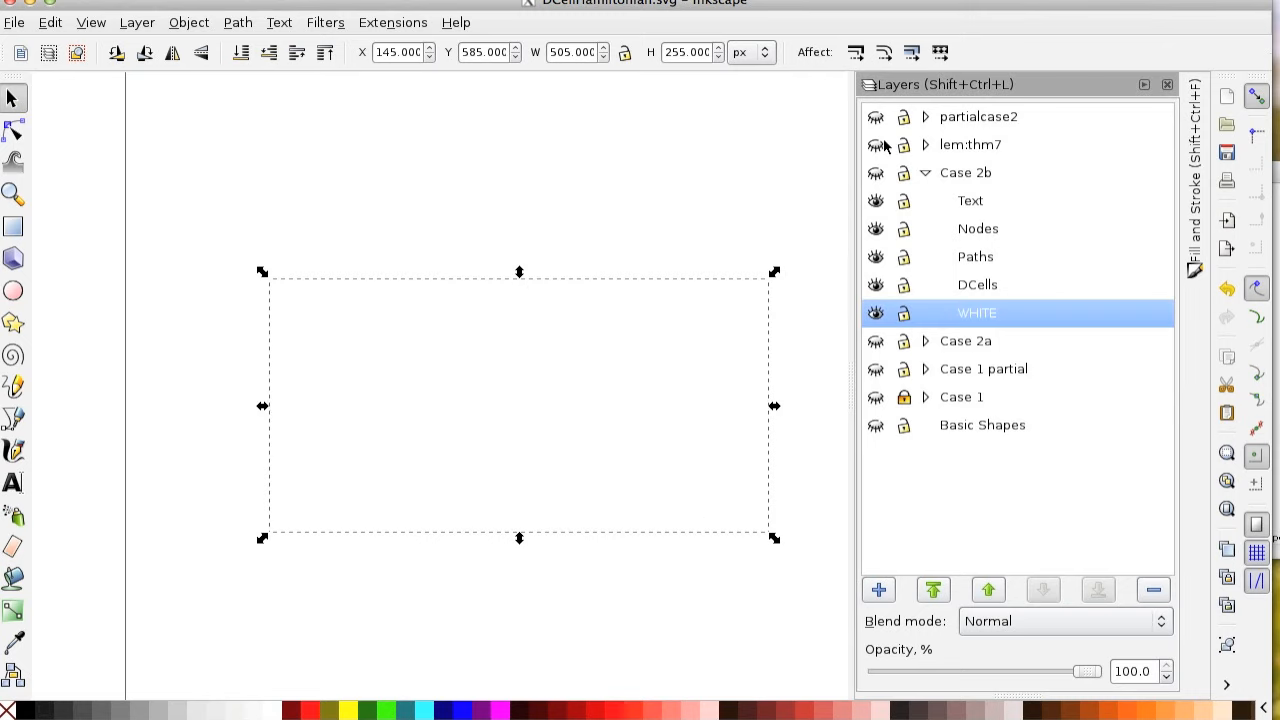
click(876, 145)
click(745, 588)
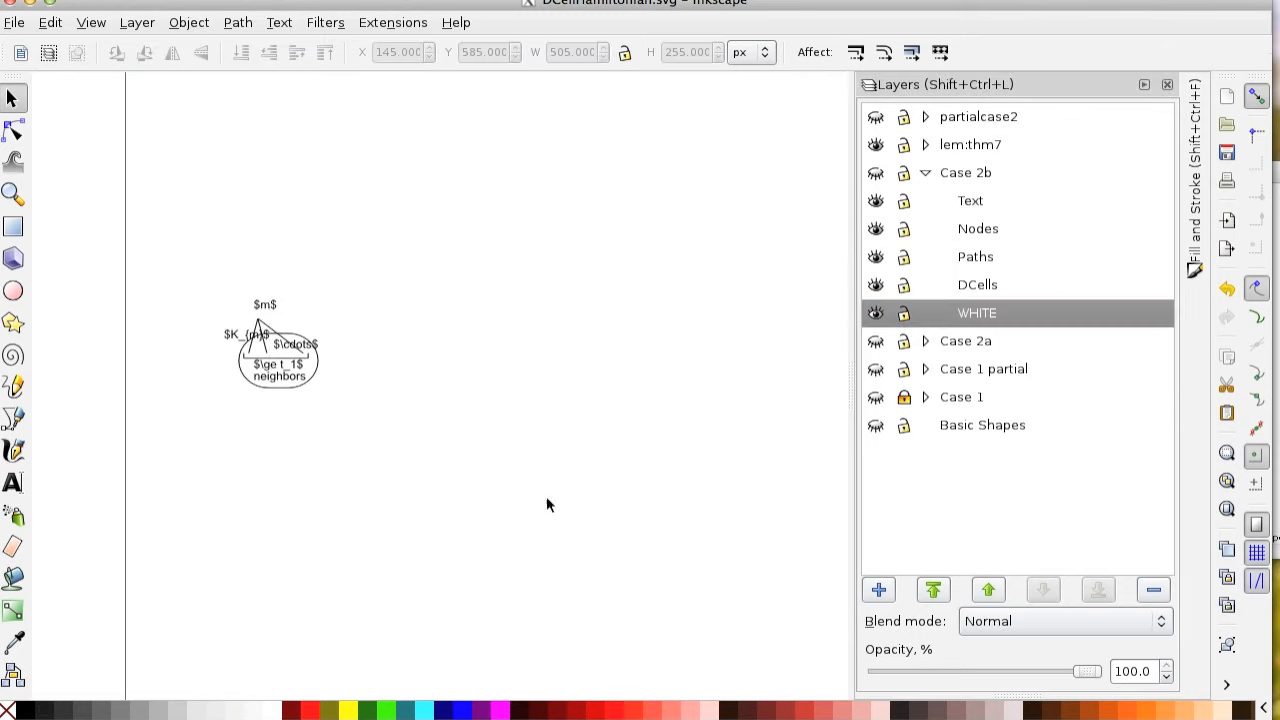
drag(140, 246, 440, 458)
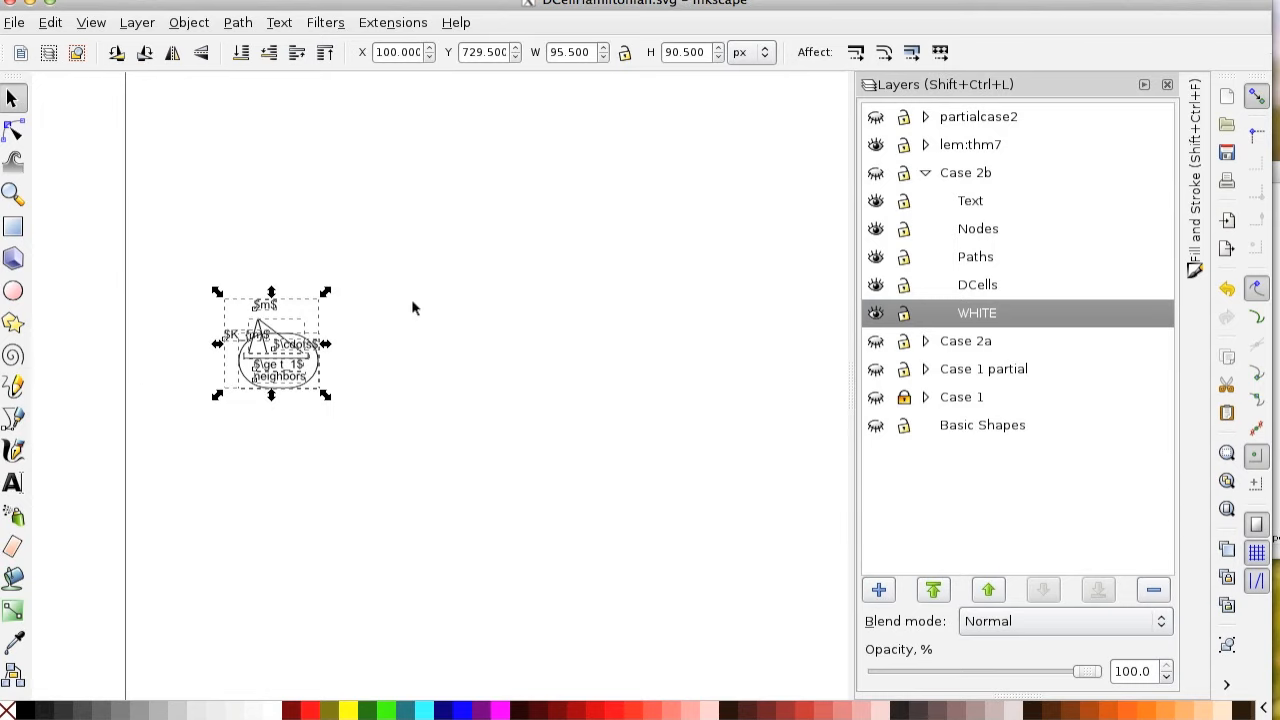
click(299, 306)
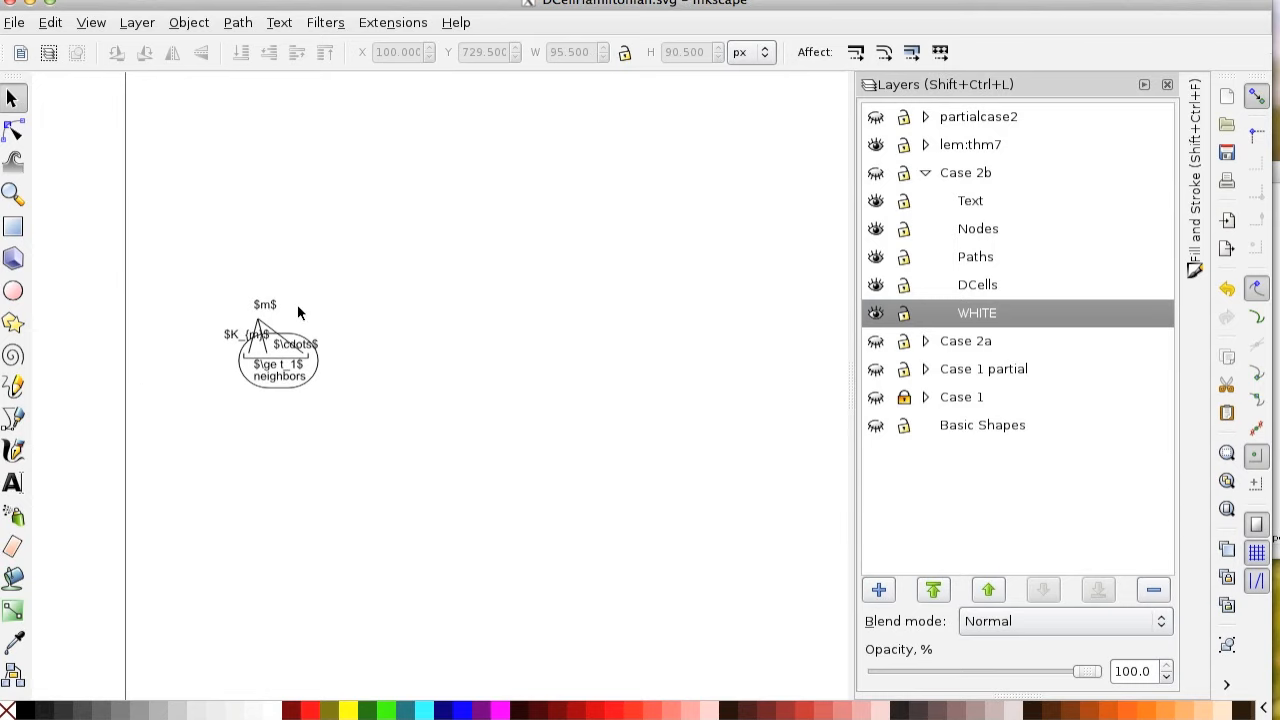
Collapse Case 2b, expand lem:thm7 and select its white bounding rectangle and the whole figure, and collapse the layer again.
click(925, 172)
click(965, 150)
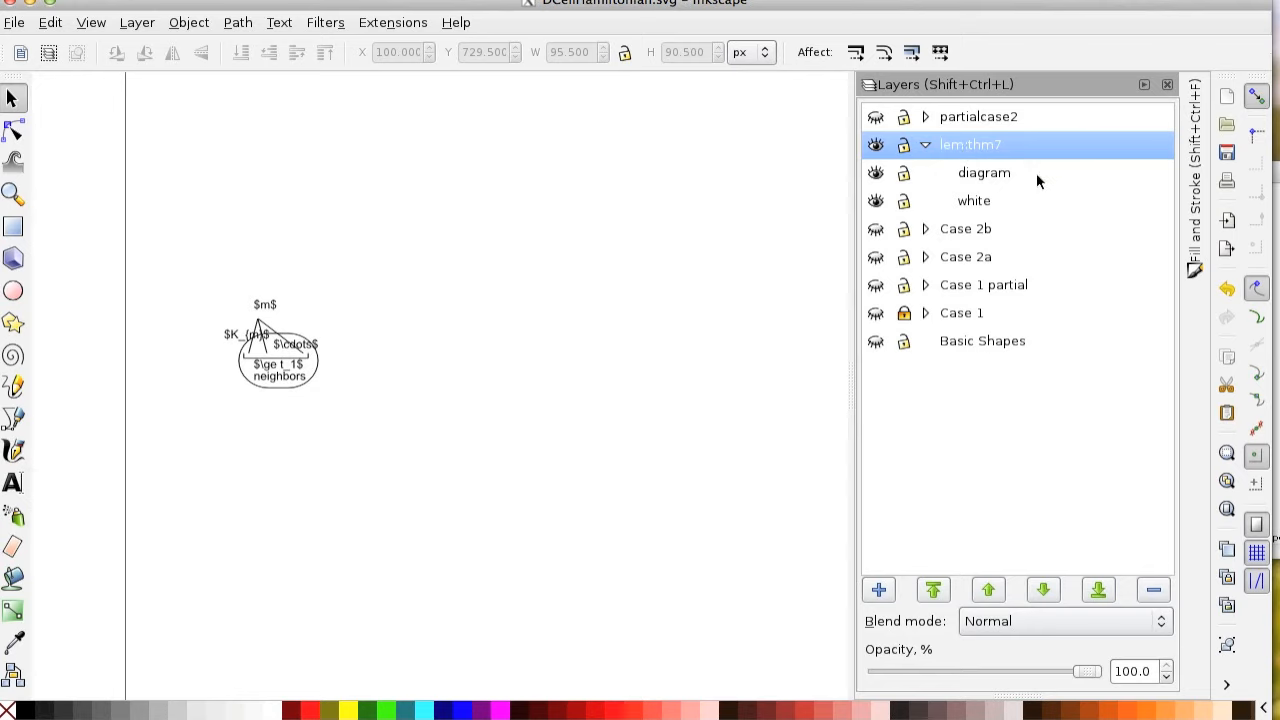
click(230, 363)
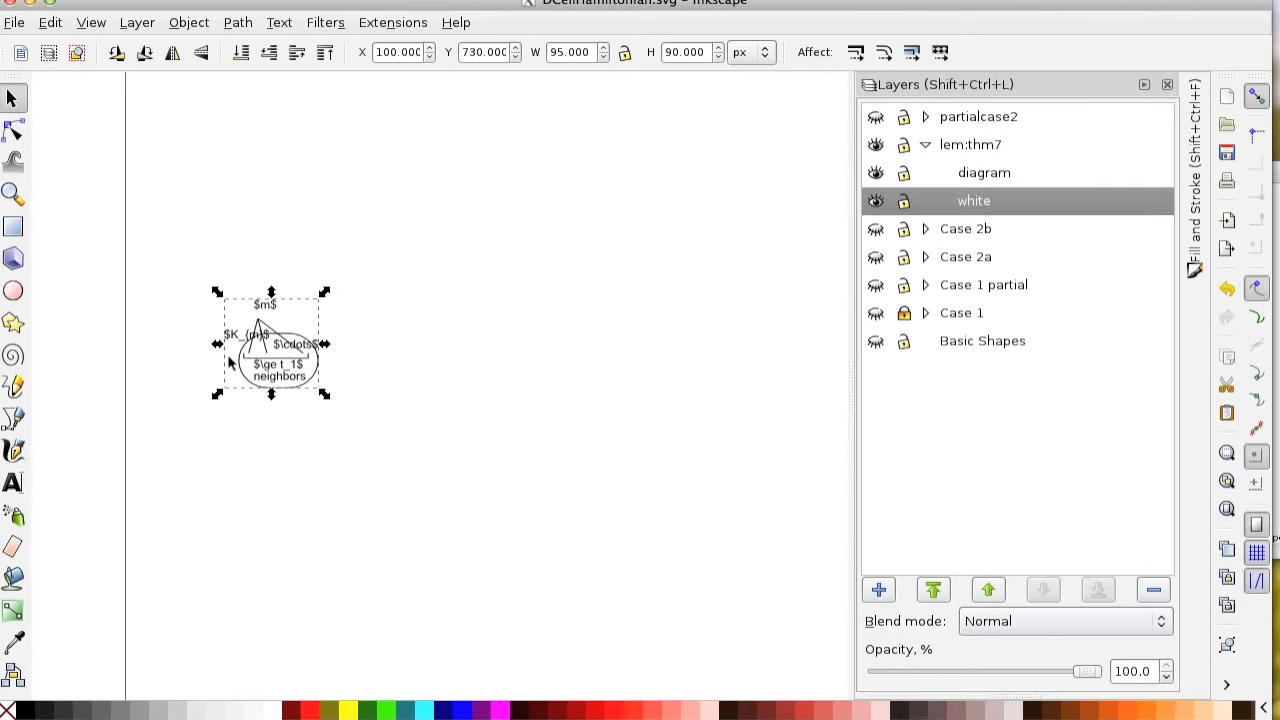
mouse_move(163, 264)
mouse_down()
mouse_move(507, 492)
mouse_move(507, 478)
mouse_up()
click(926, 146)
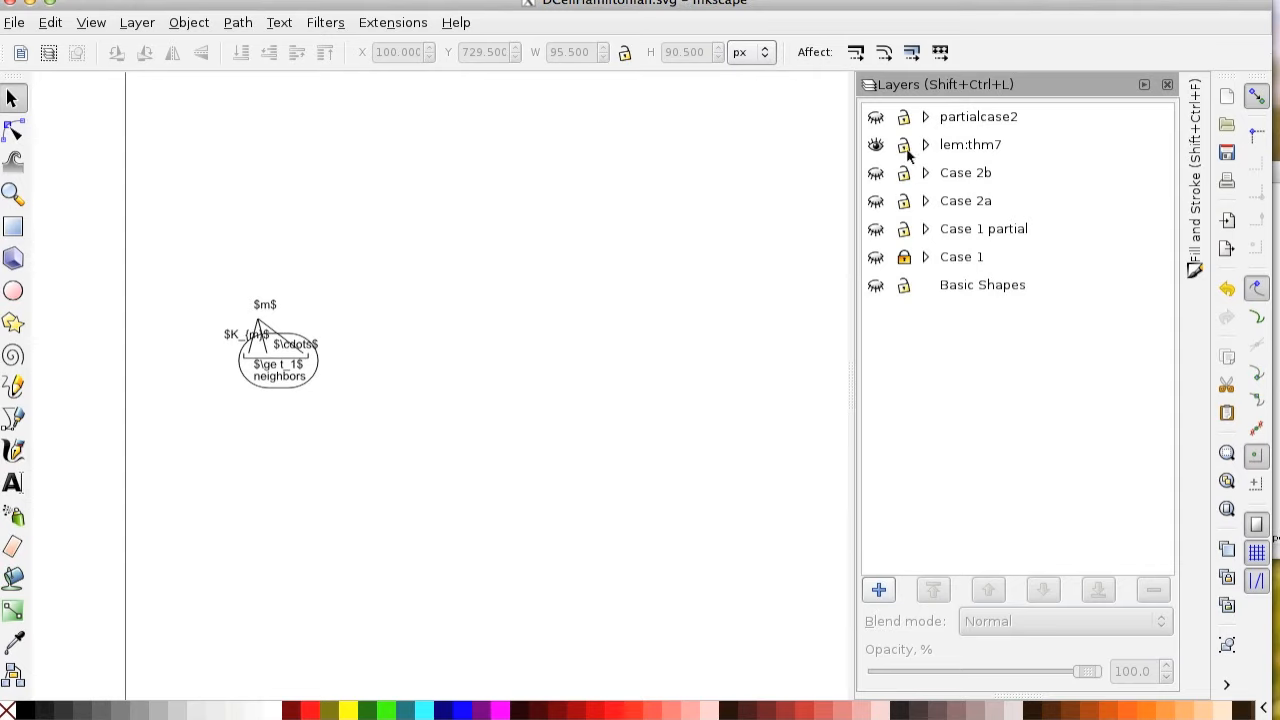
Toggle the visibility of the lem:thm7, Case 1 partial, Case 2a, Case 2b and partialcase2 layers to compare their figures.
click(875, 145)
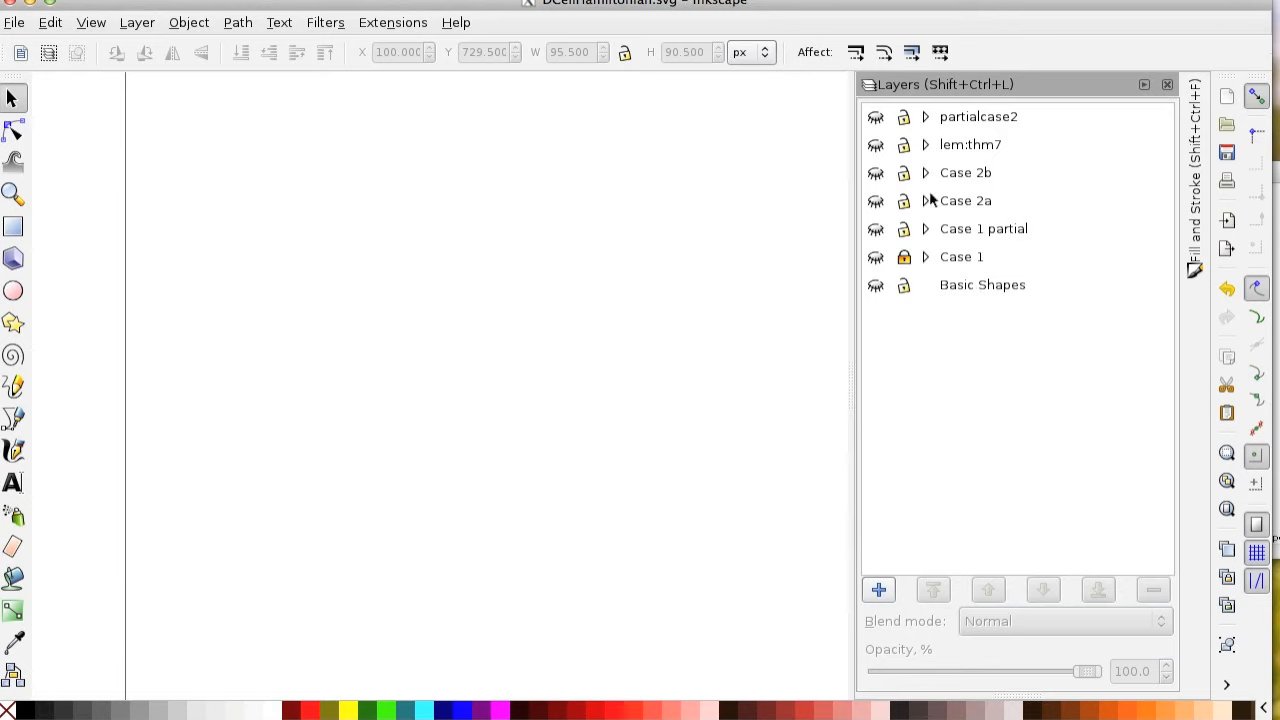
click(877, 226)
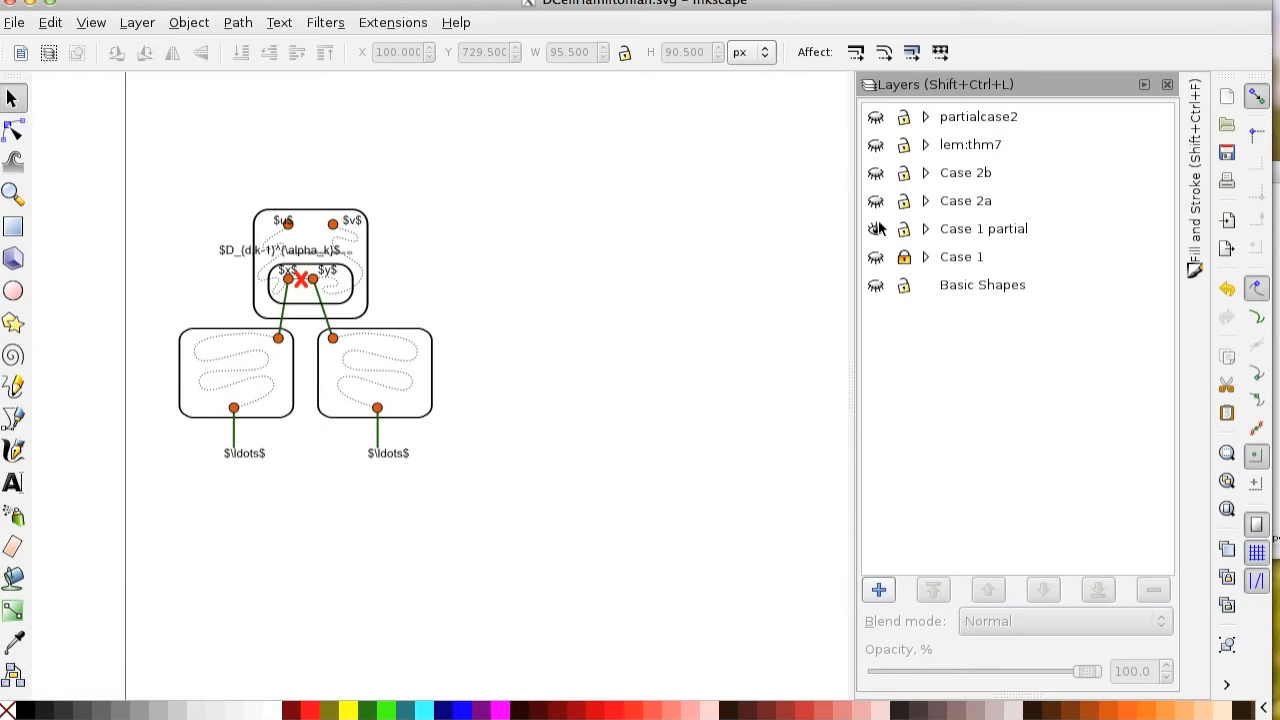
click(876, 200)
click(876, 228)
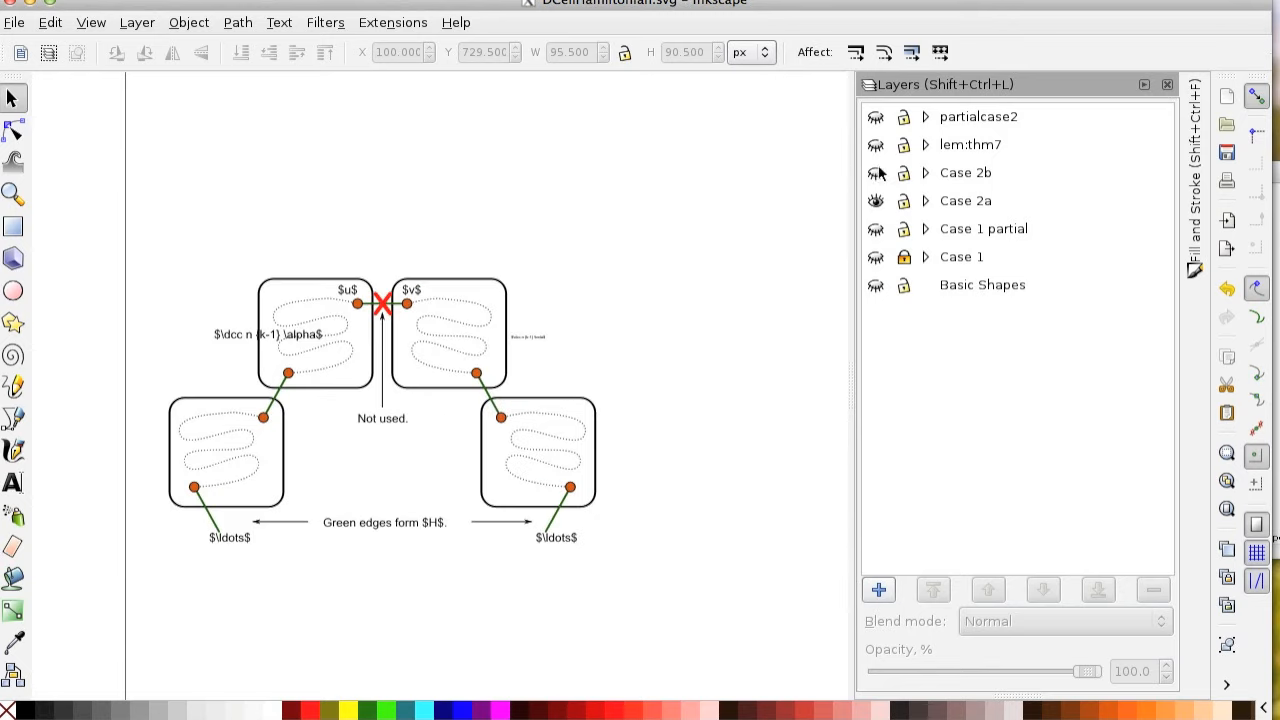
click(876, 172)
click(876, 145)
click(876, 117)
click(876, 117)
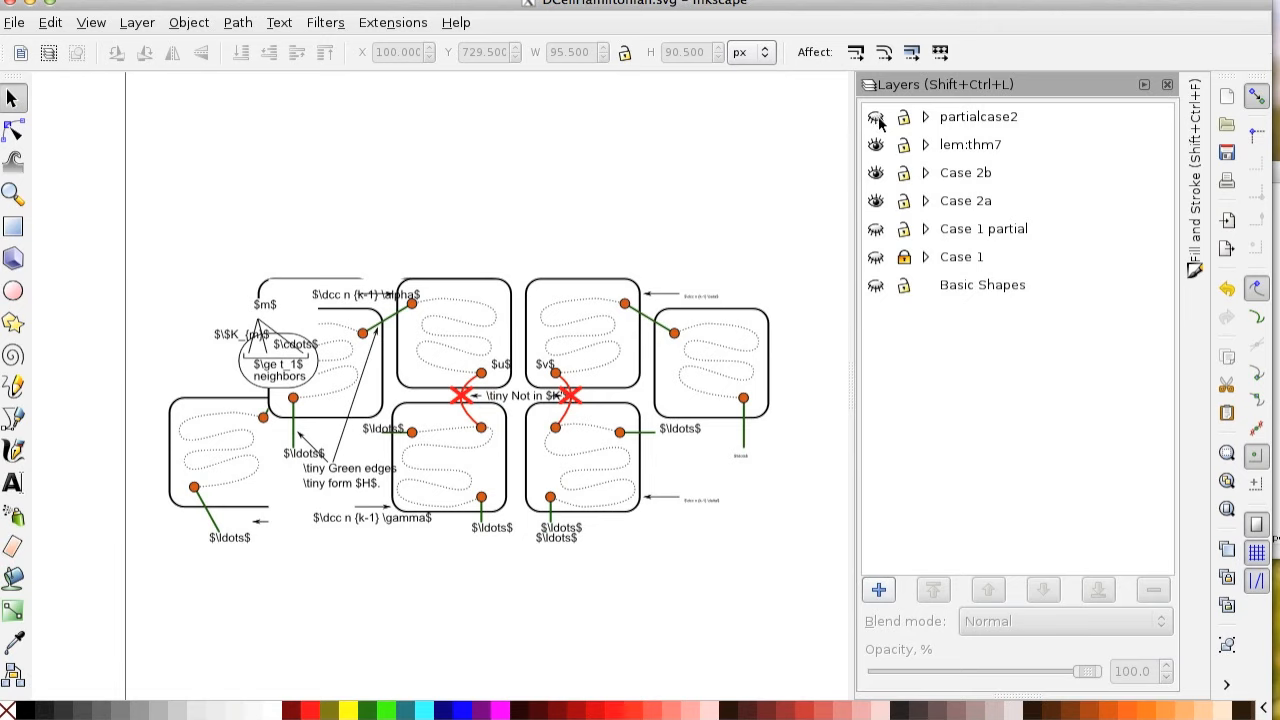
click(876, 145)
click(876, 172)
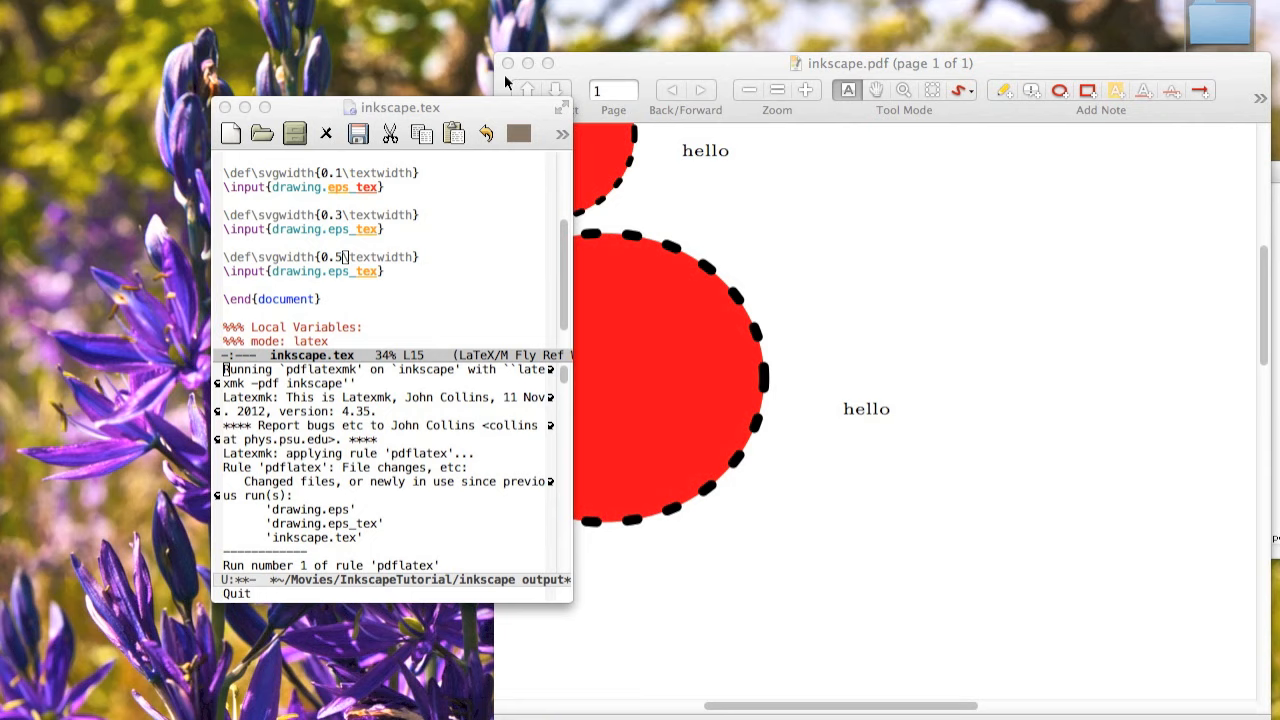